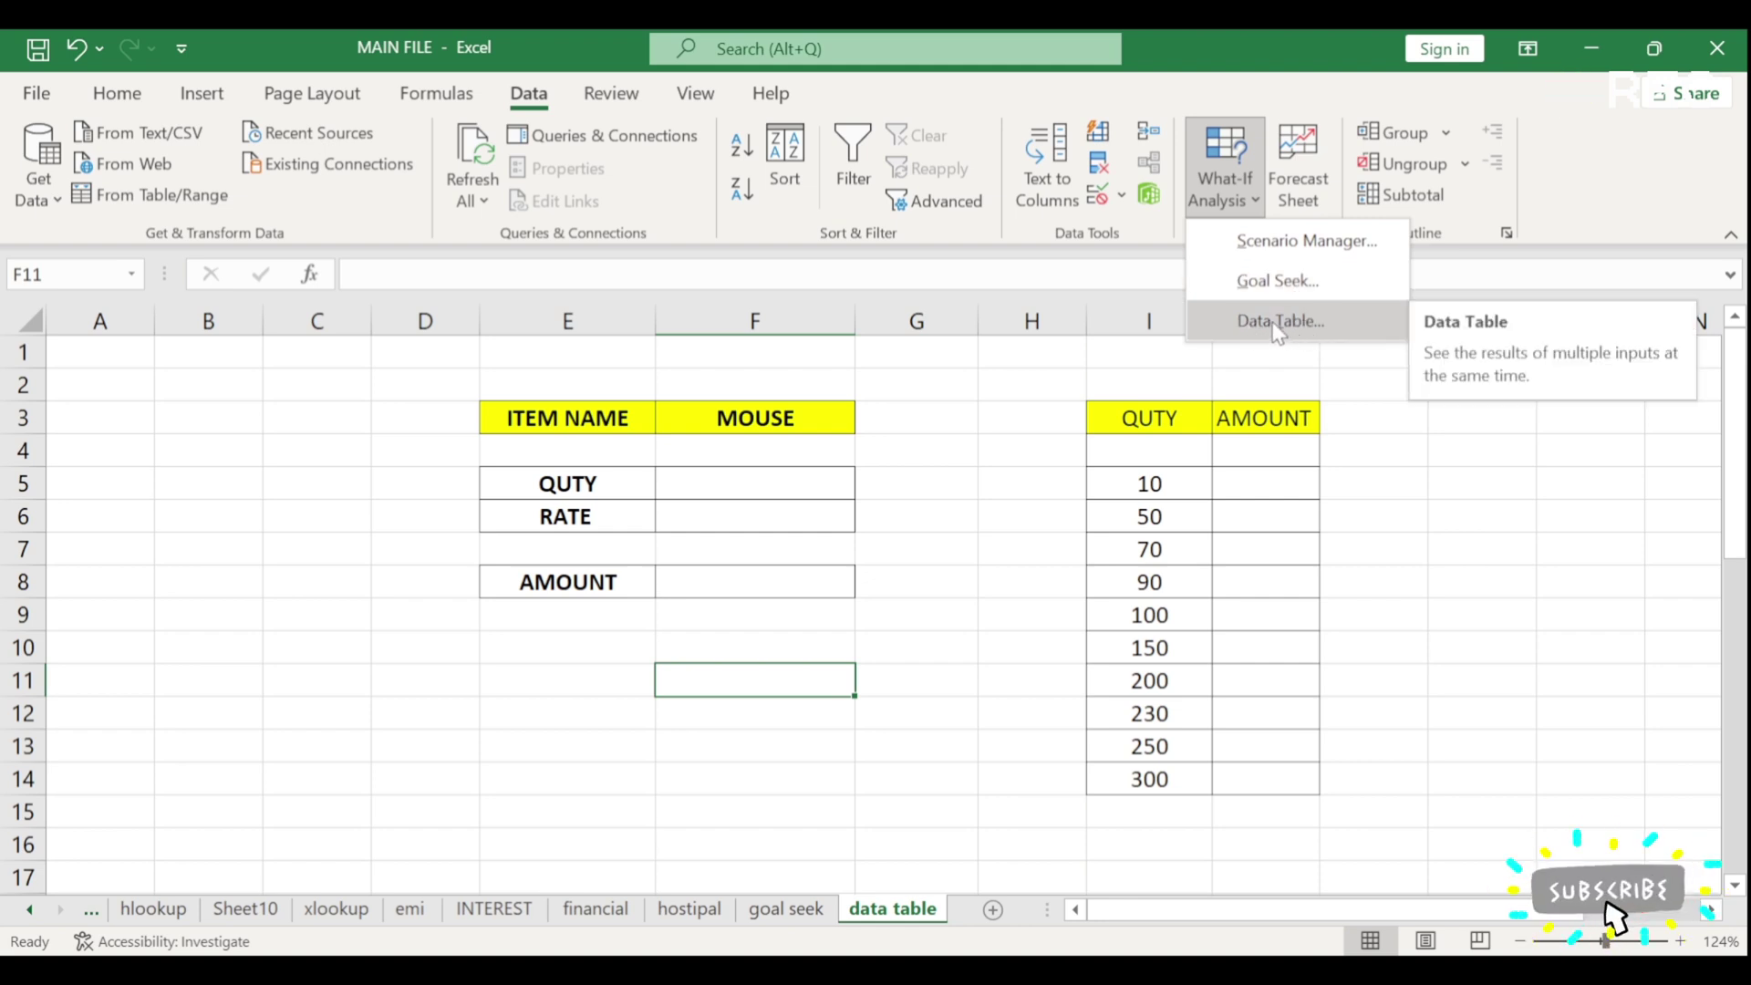
Enter a quantity of 3 in cell F5 and a rate of 150 in cell F6 for the mouse item.
click(1013, 526)
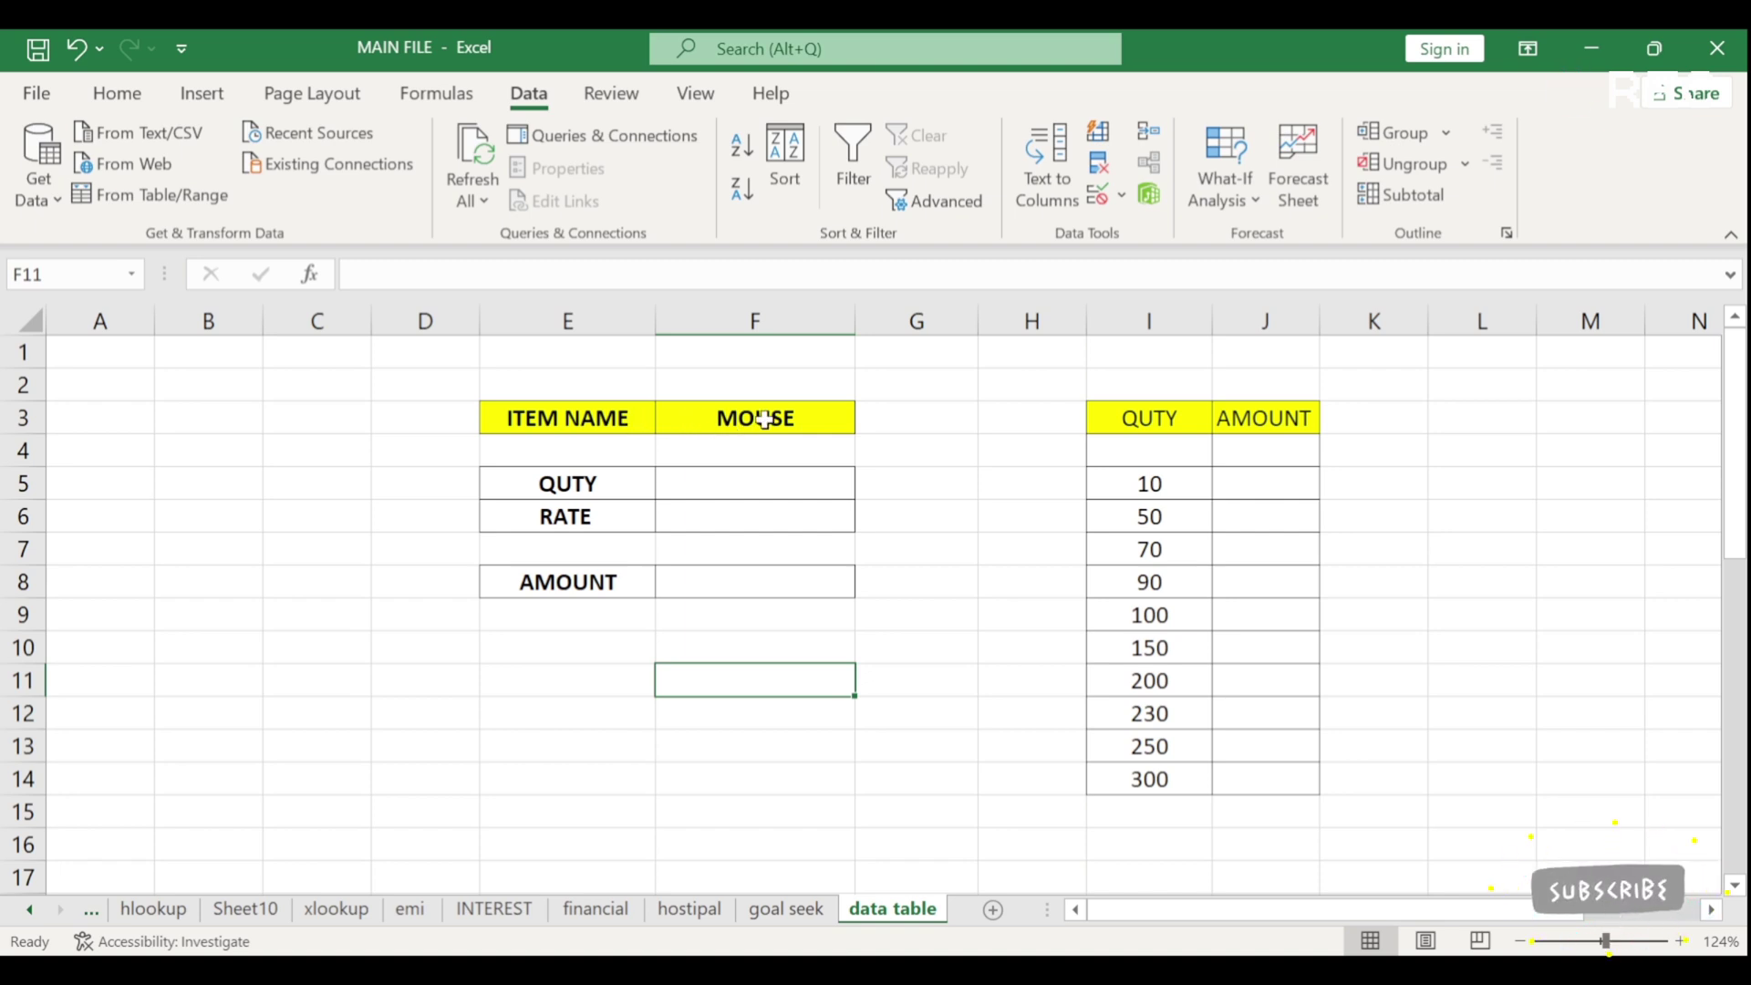
click(686, 488)
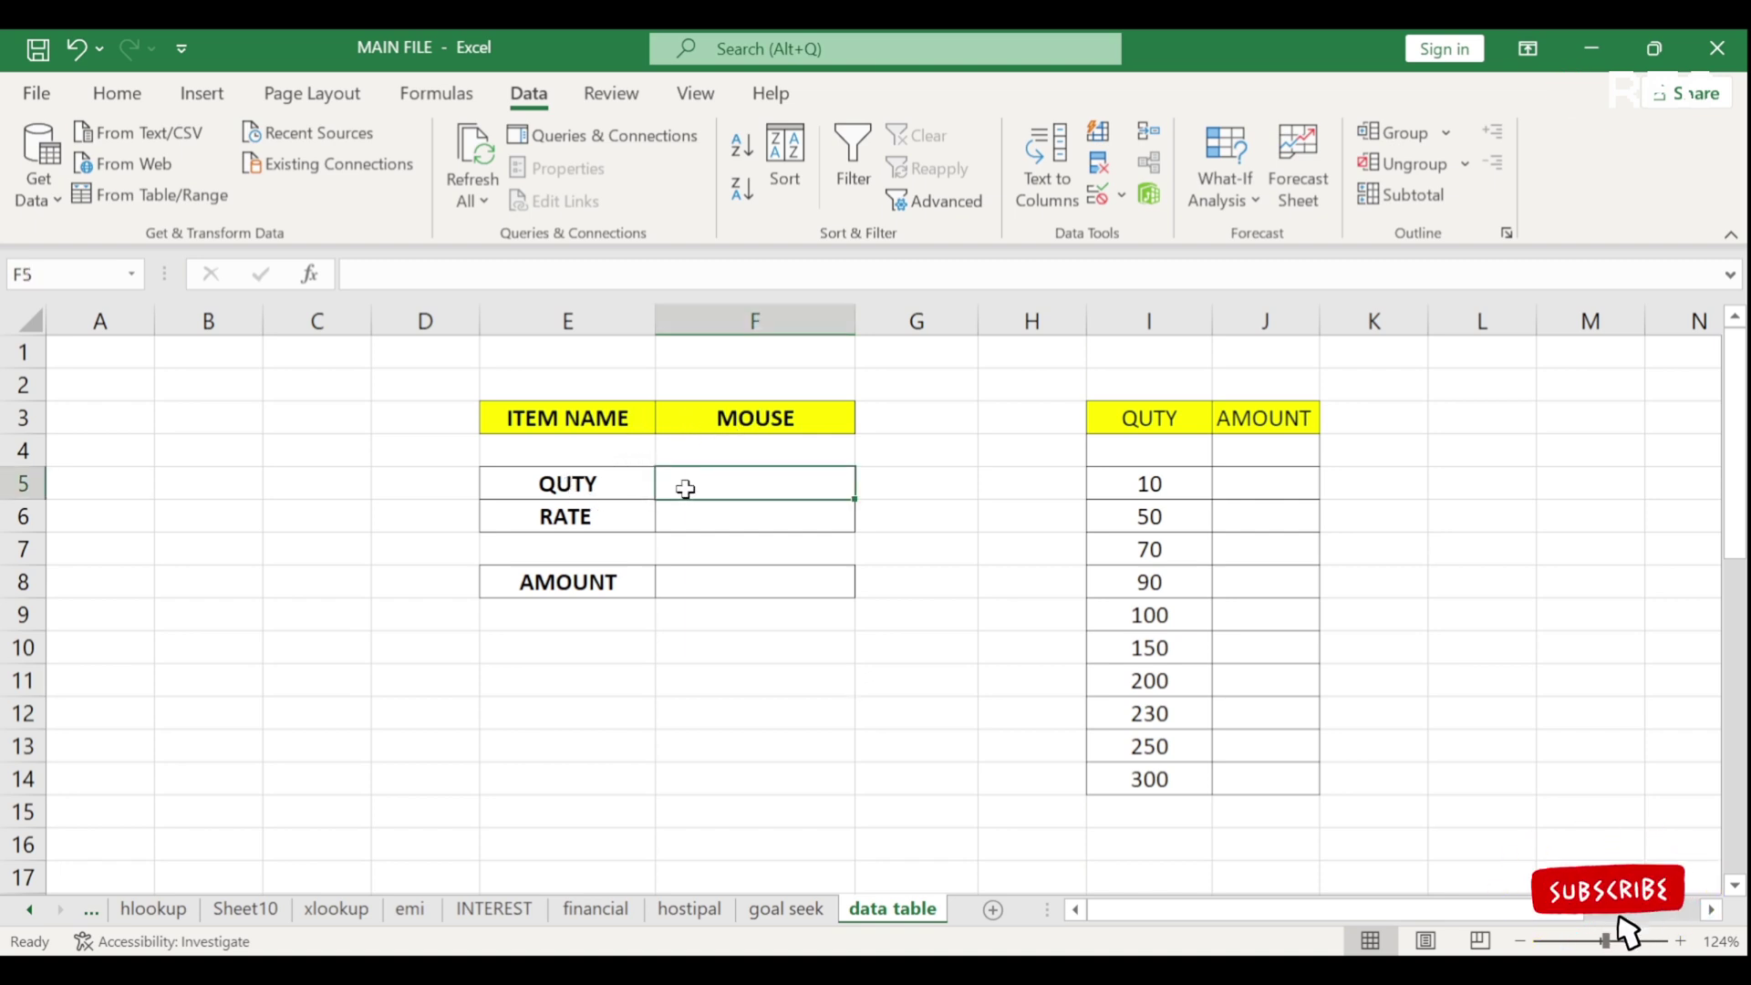
text(1)
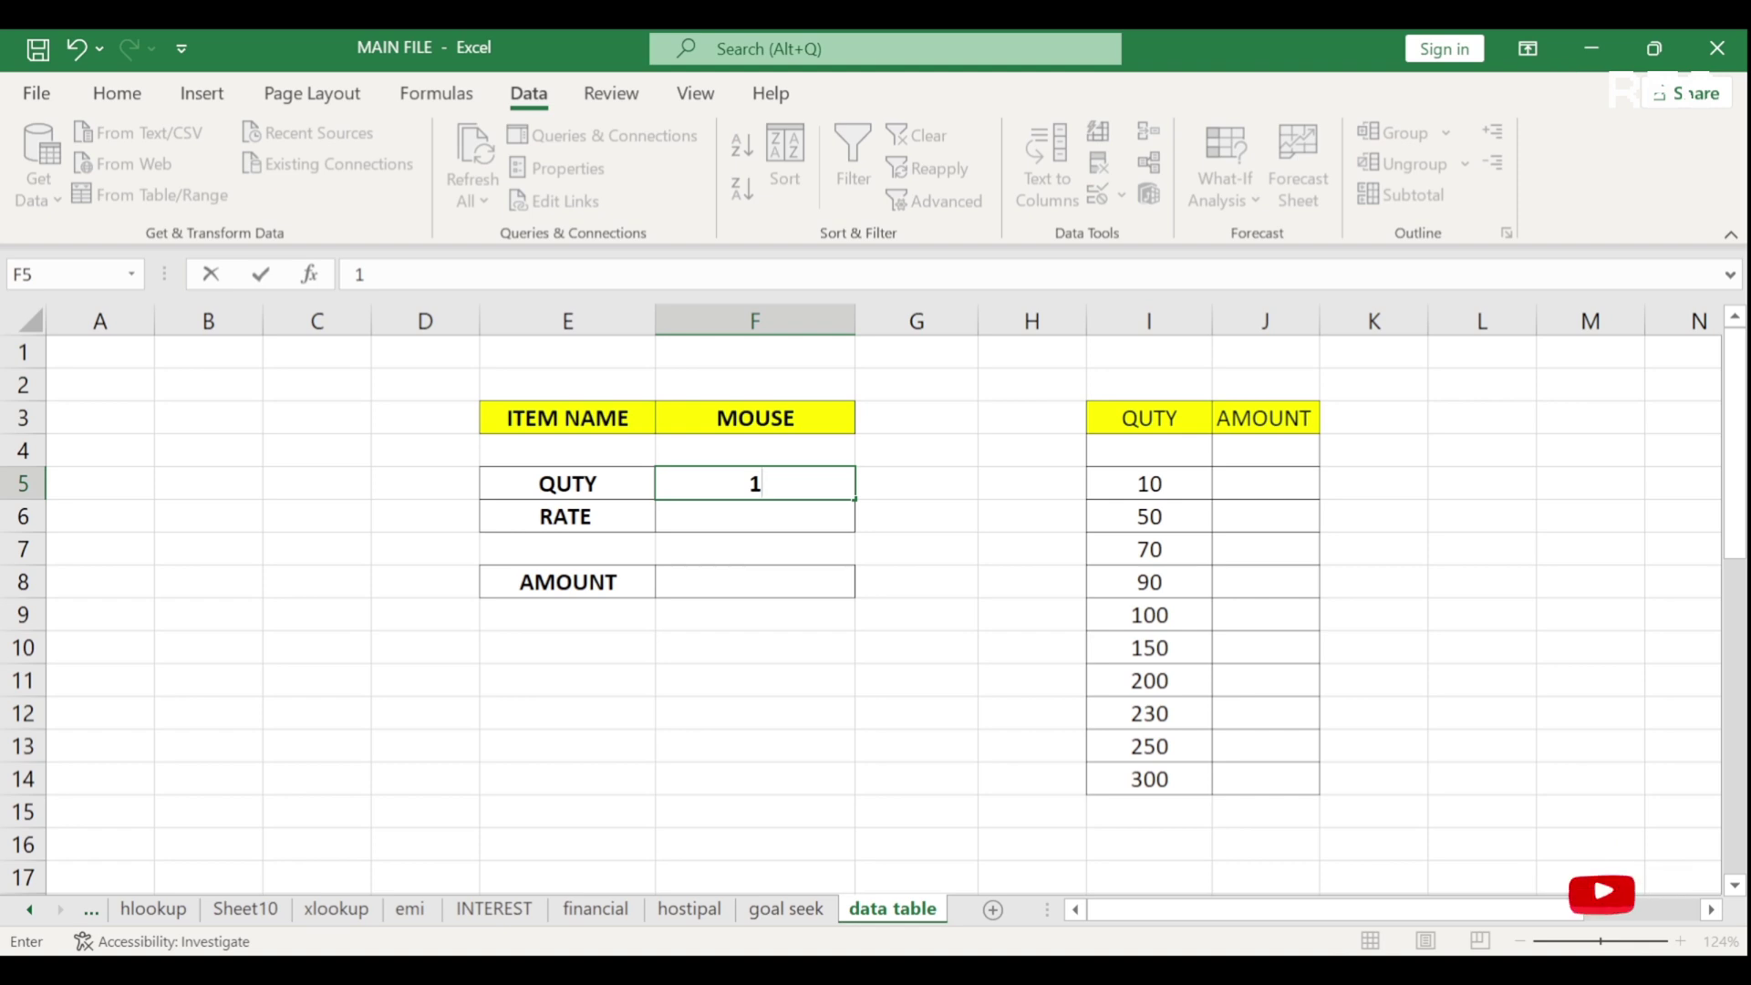
text(0)
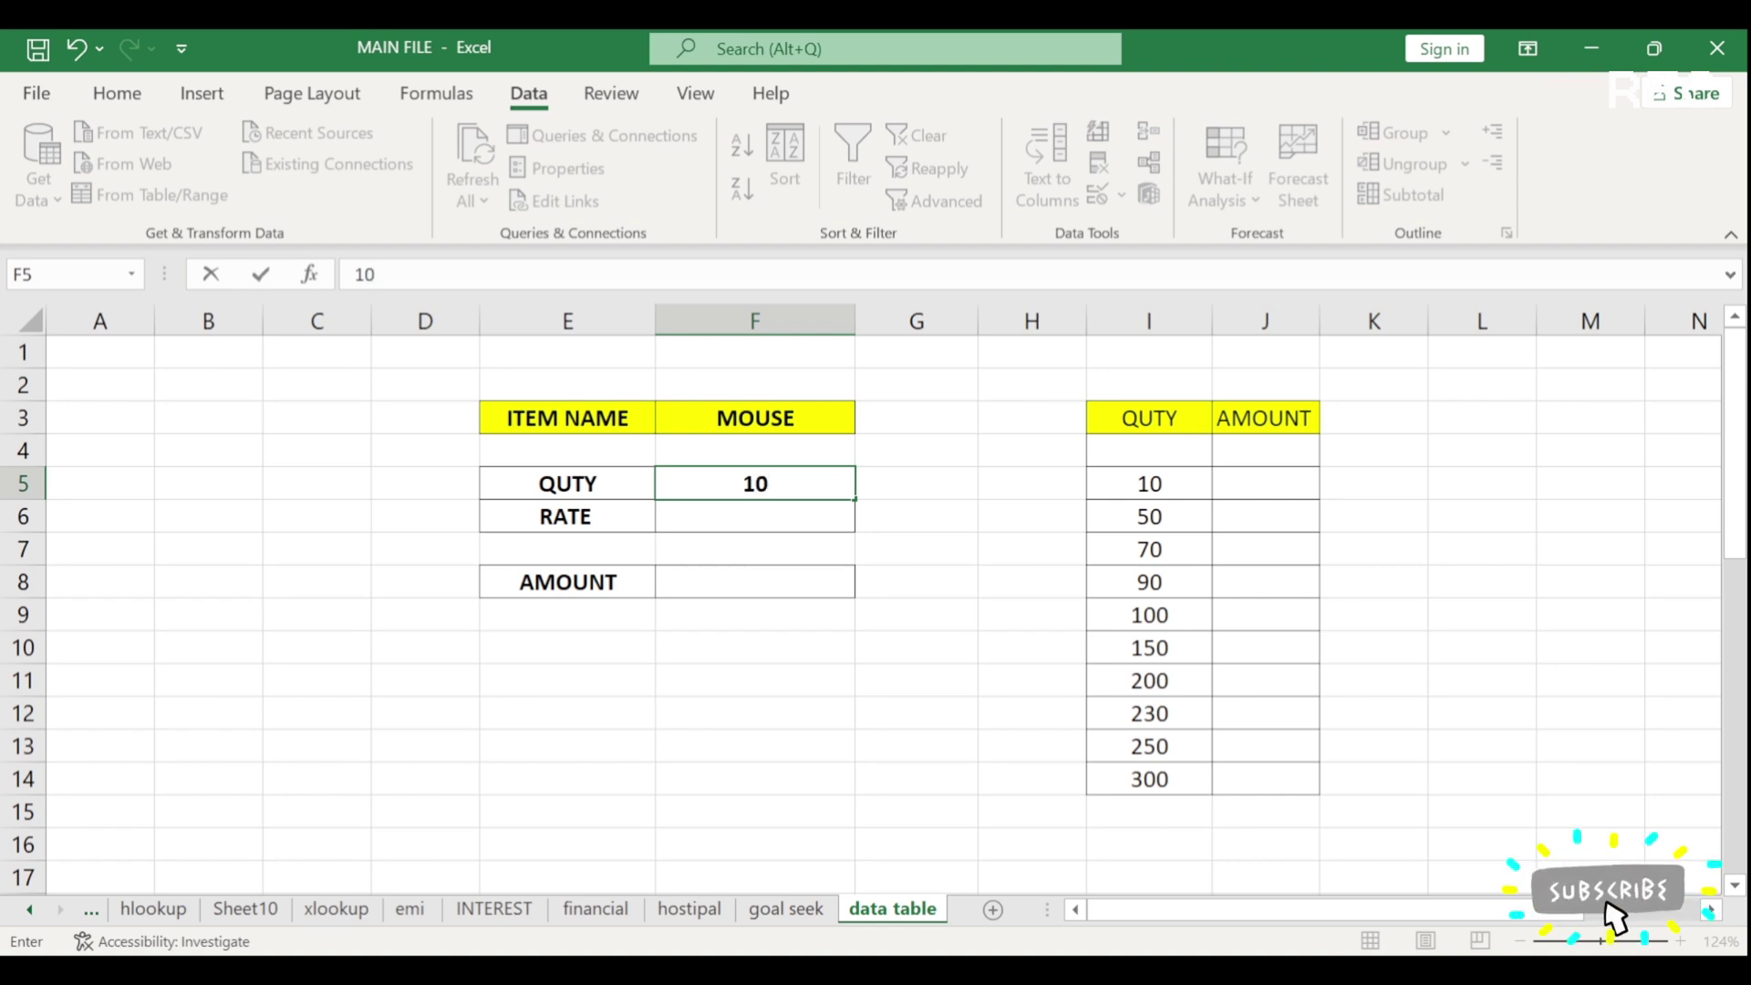
key(BackSpace)
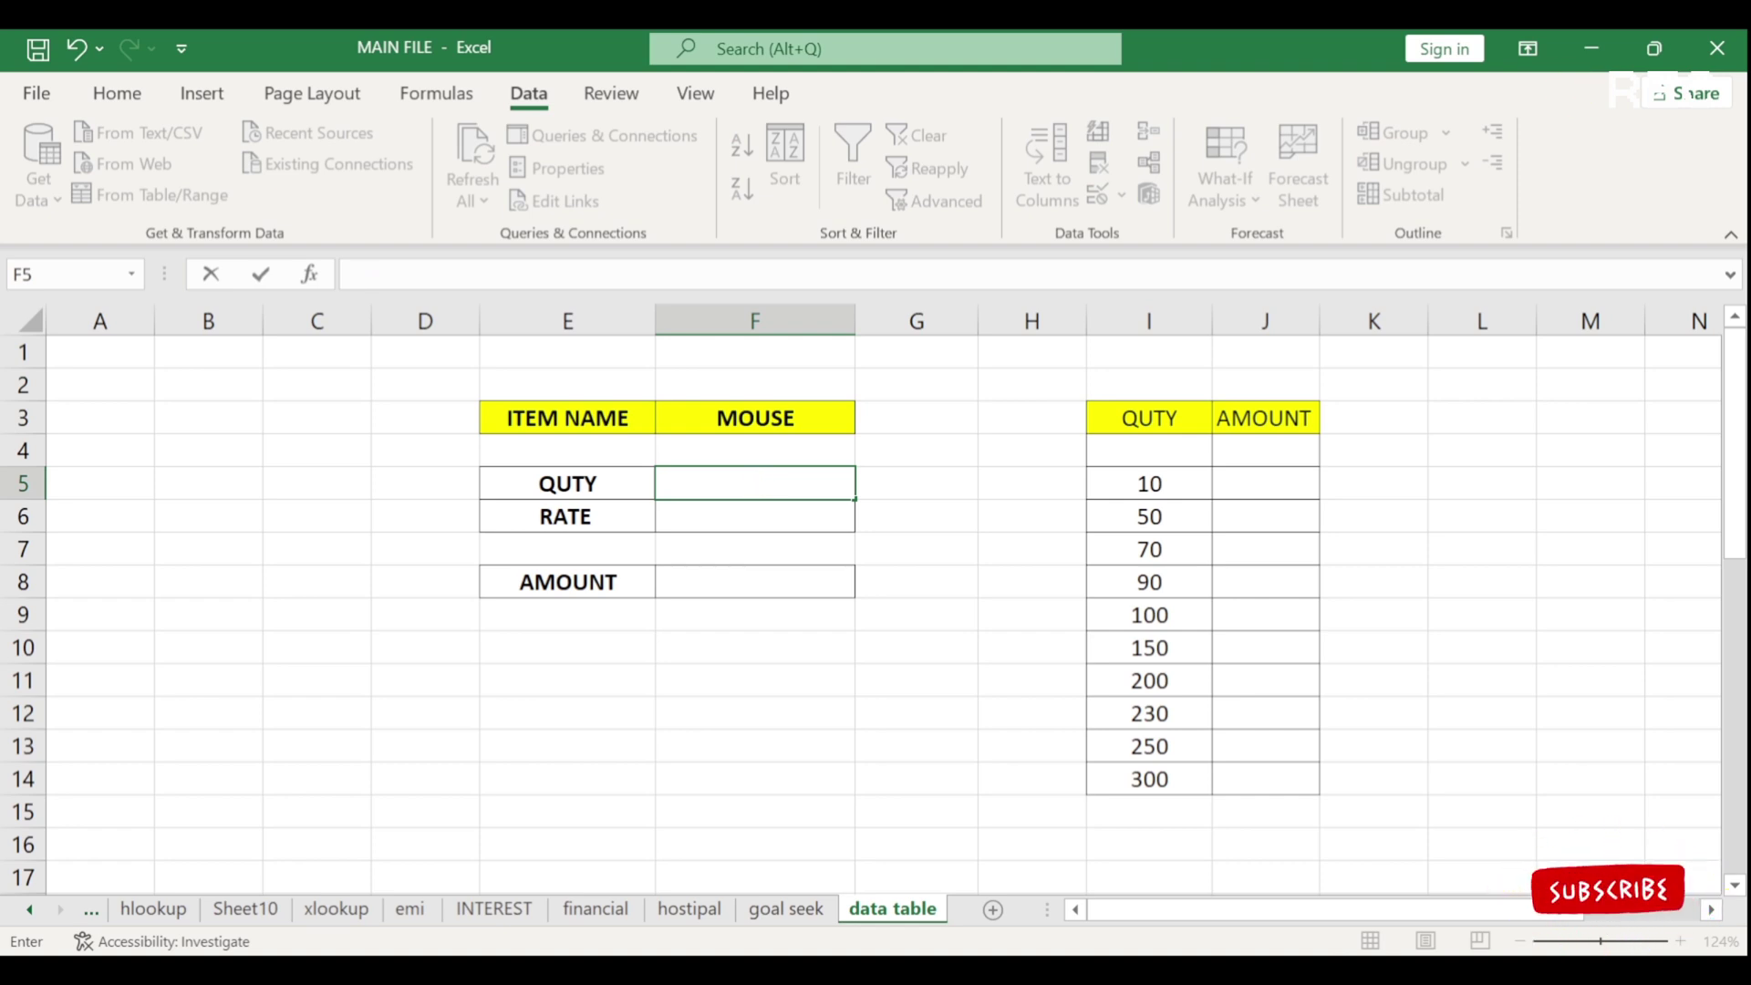
text(3)
key(Return)
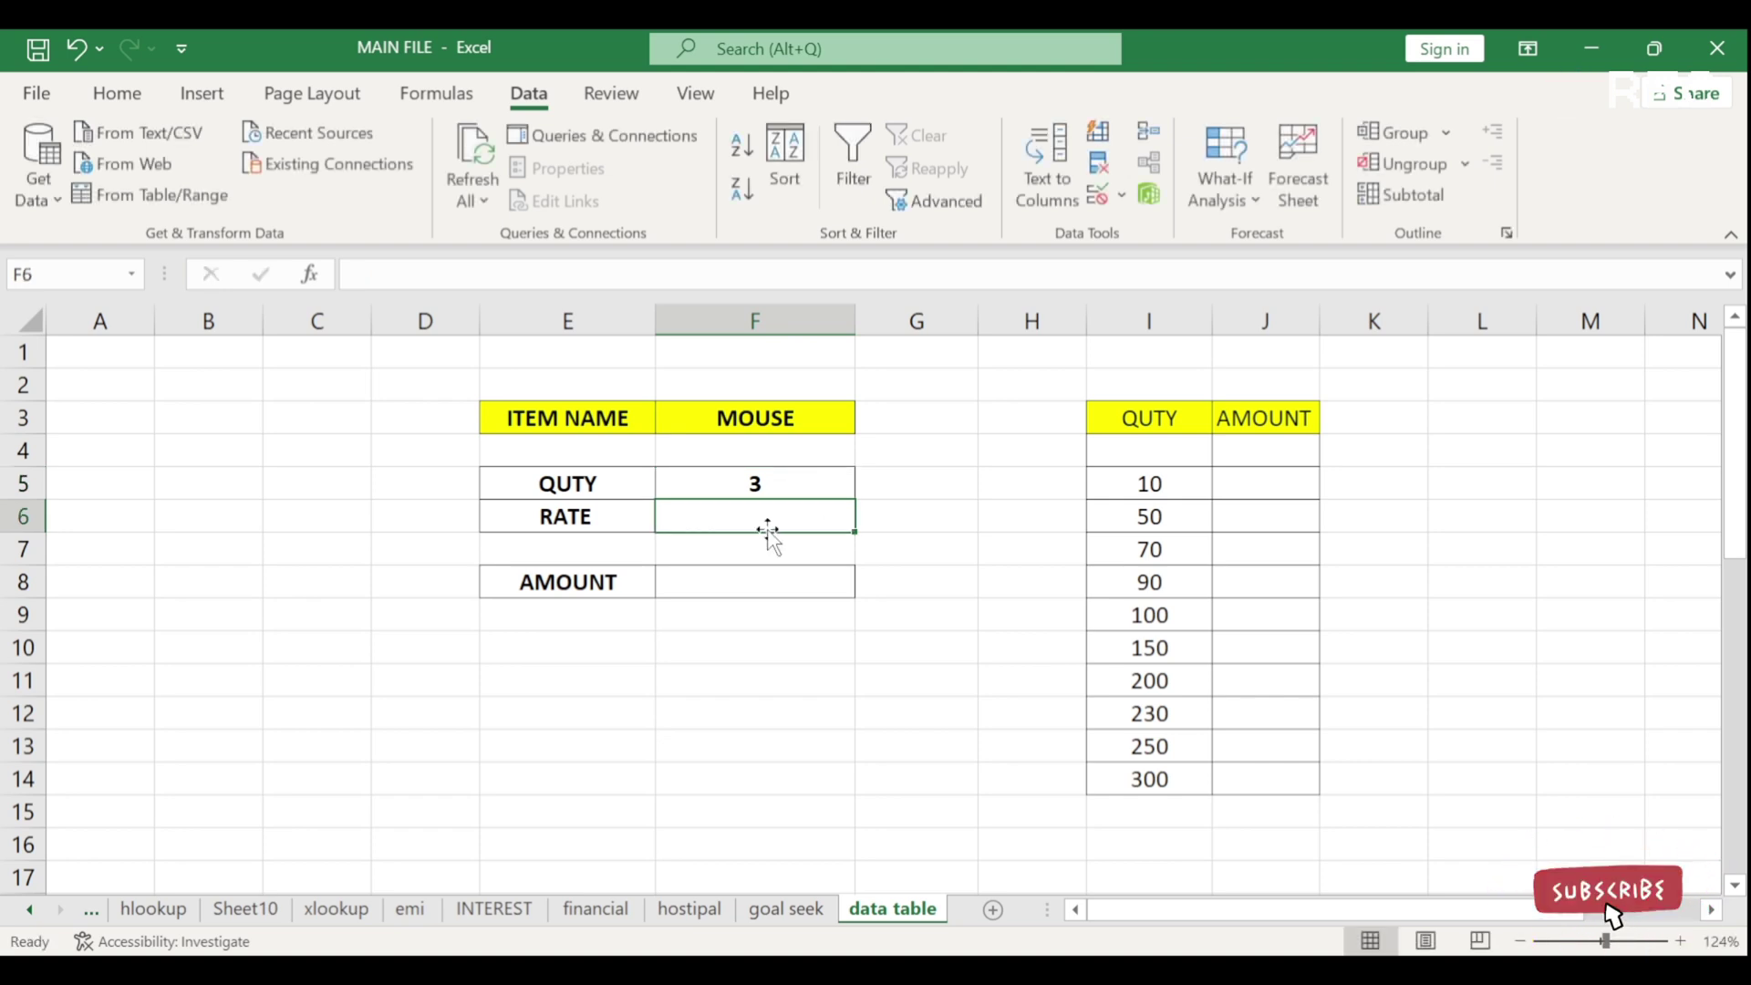
text(1)
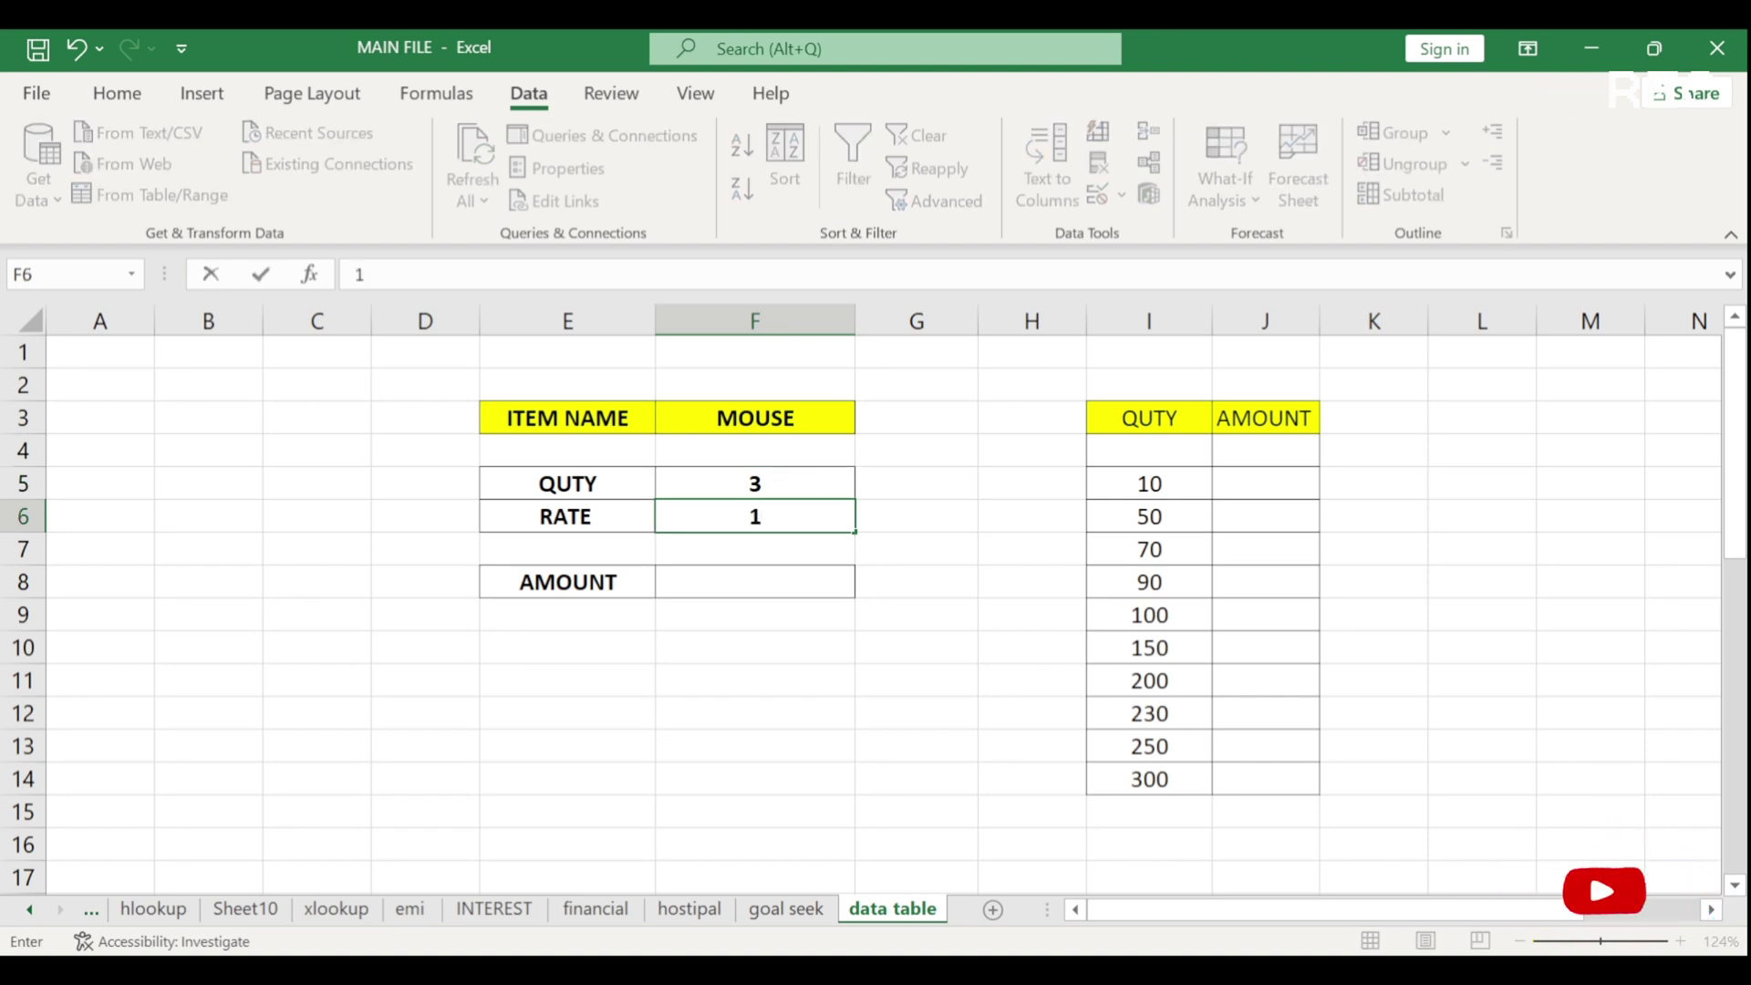
text(50)
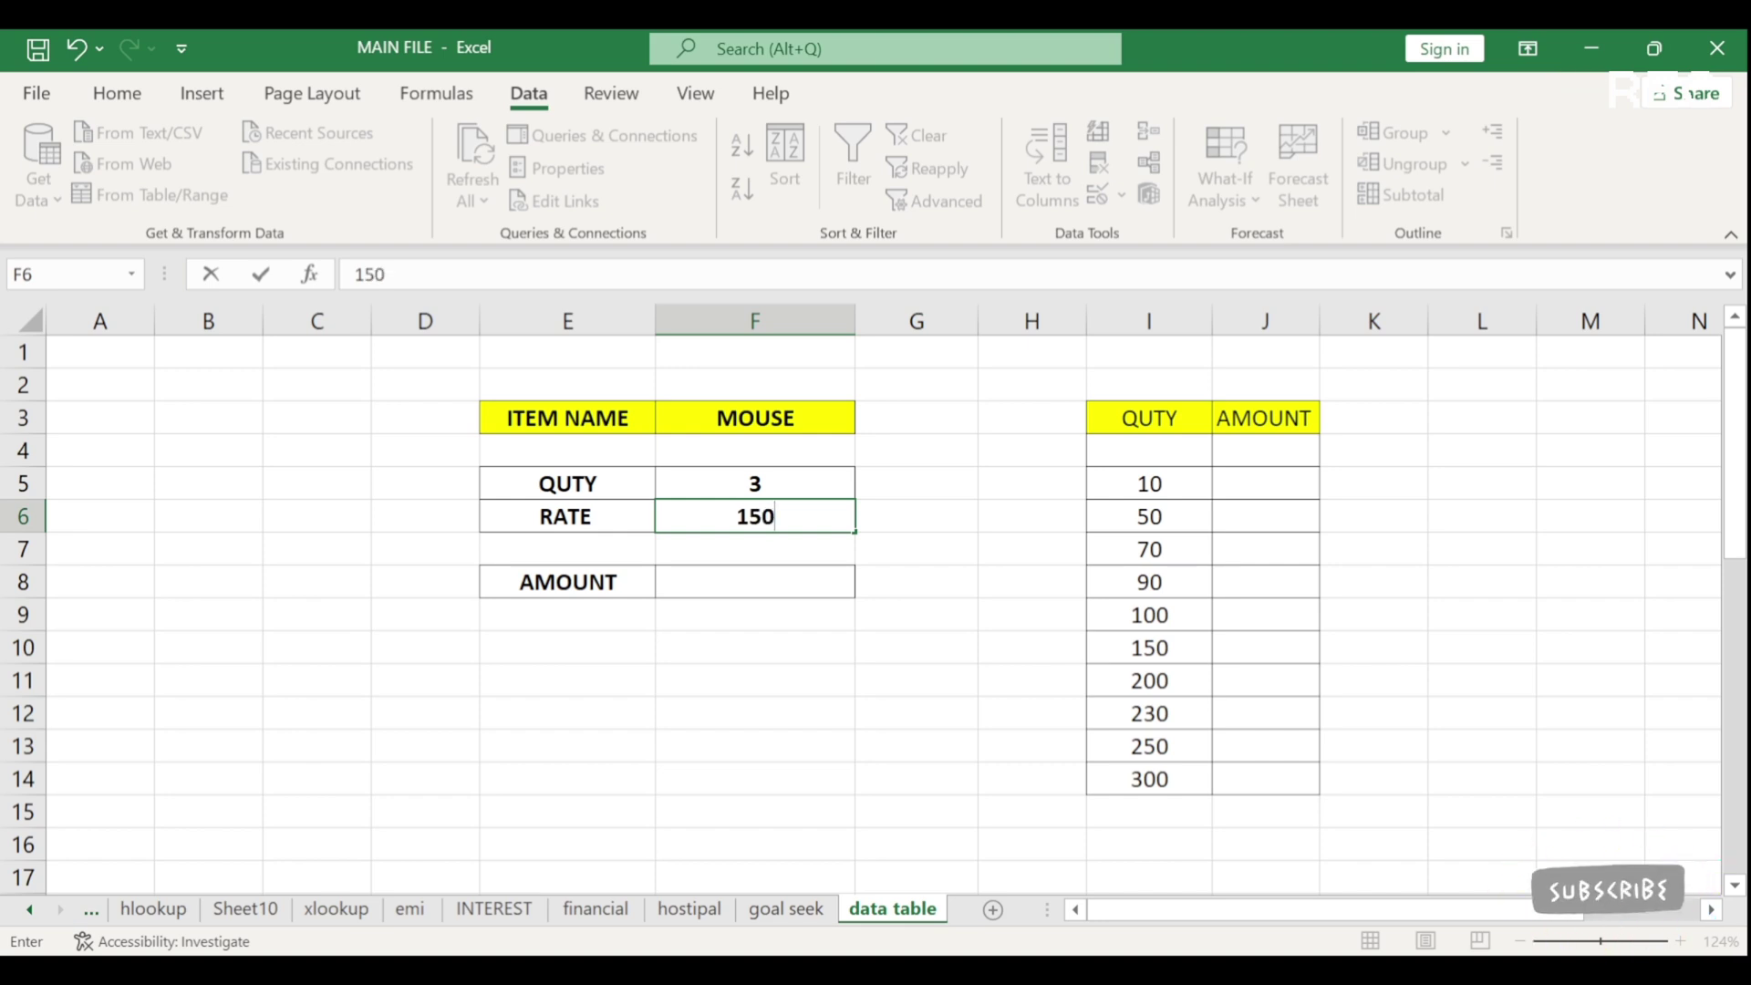
key(Return)
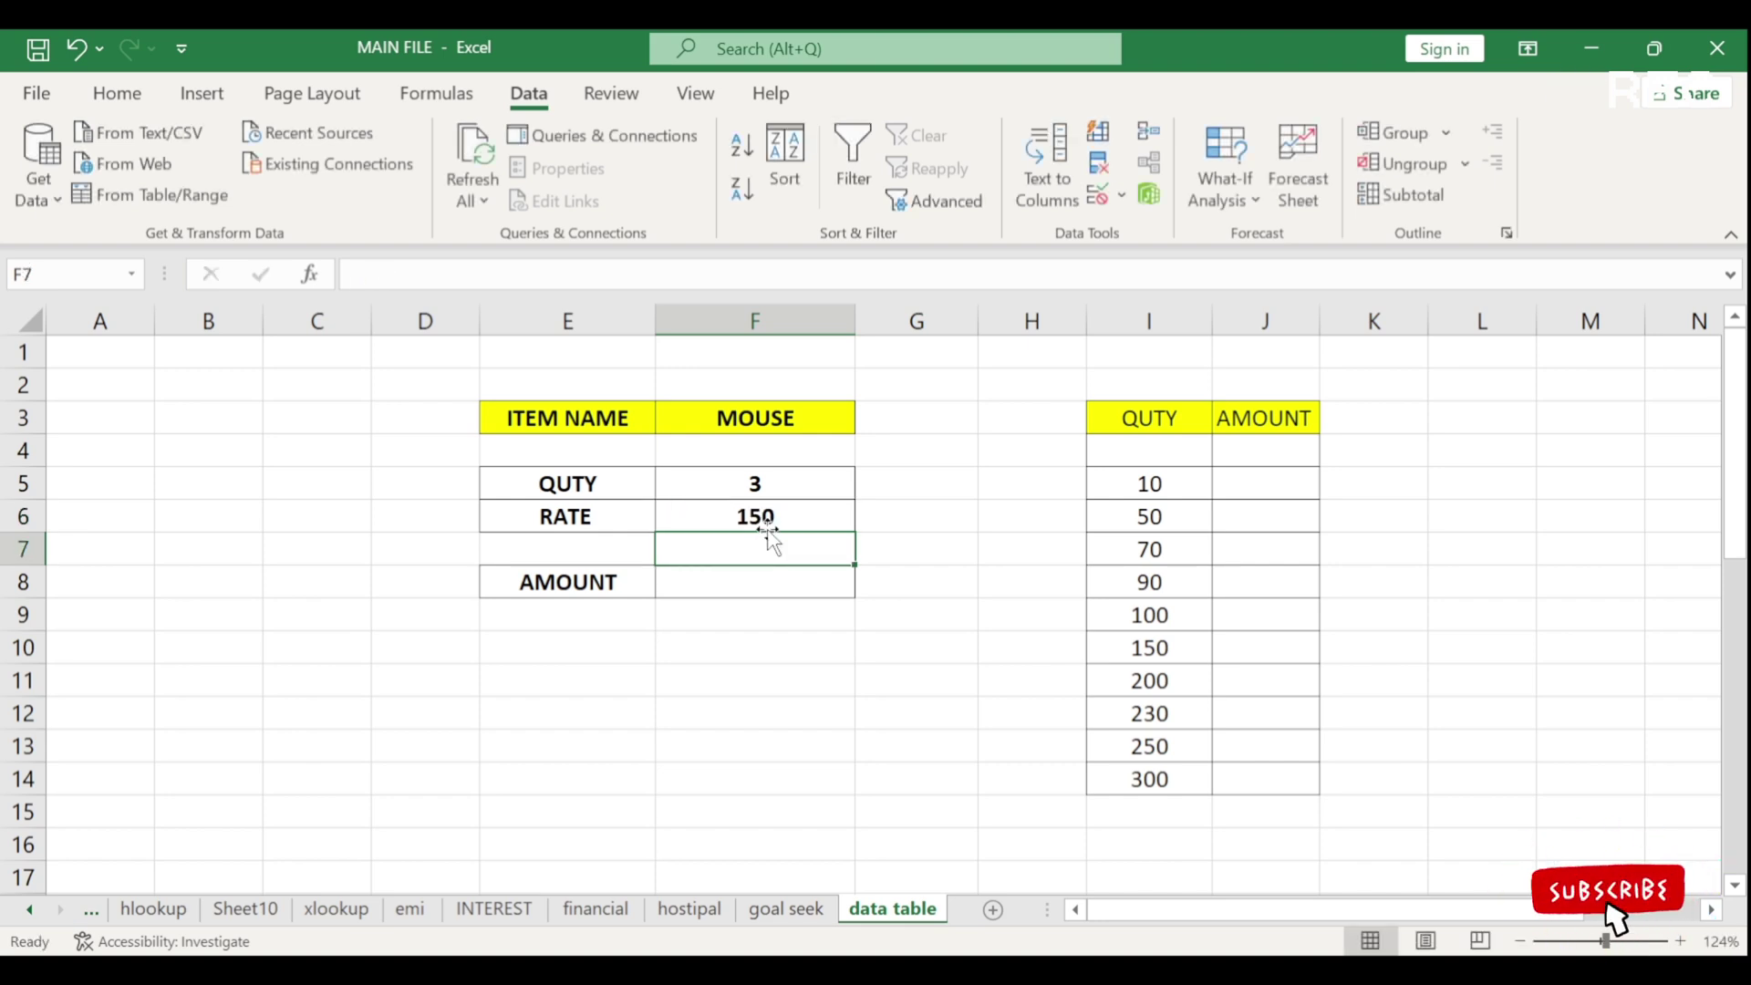
Calculate the amount in cell F8 by multiplying quantity by rate with the formula =F5*F6.
key(Return)
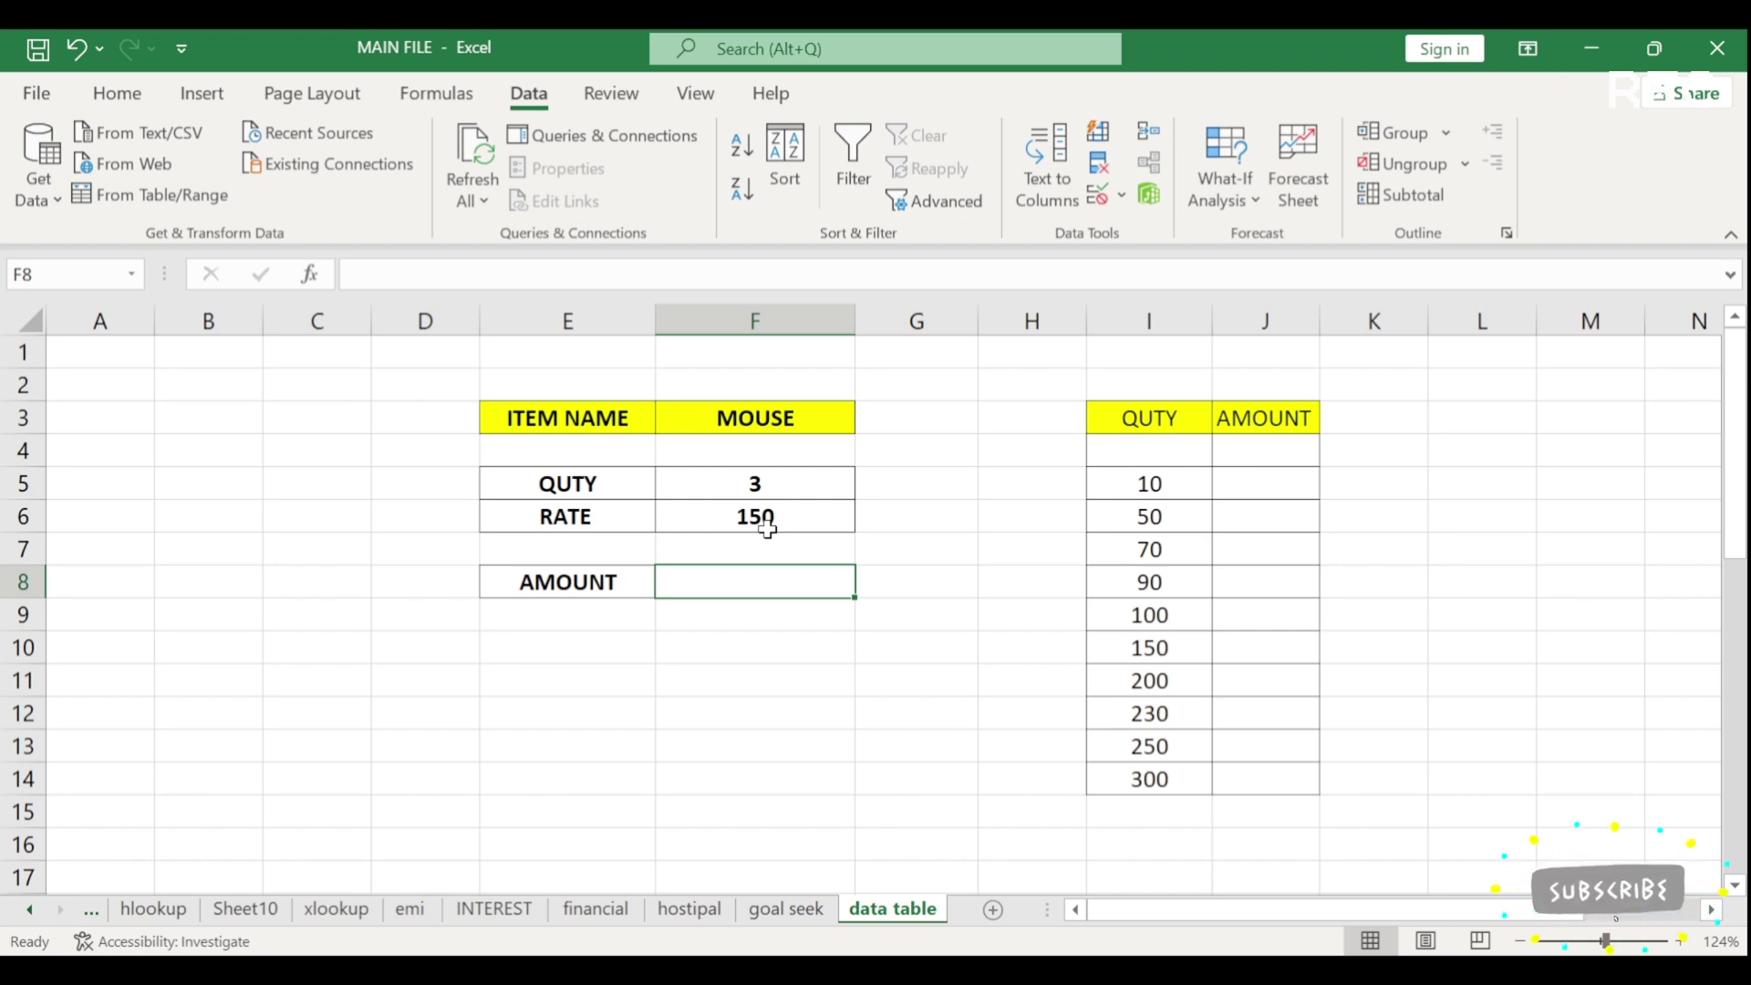
text(=)
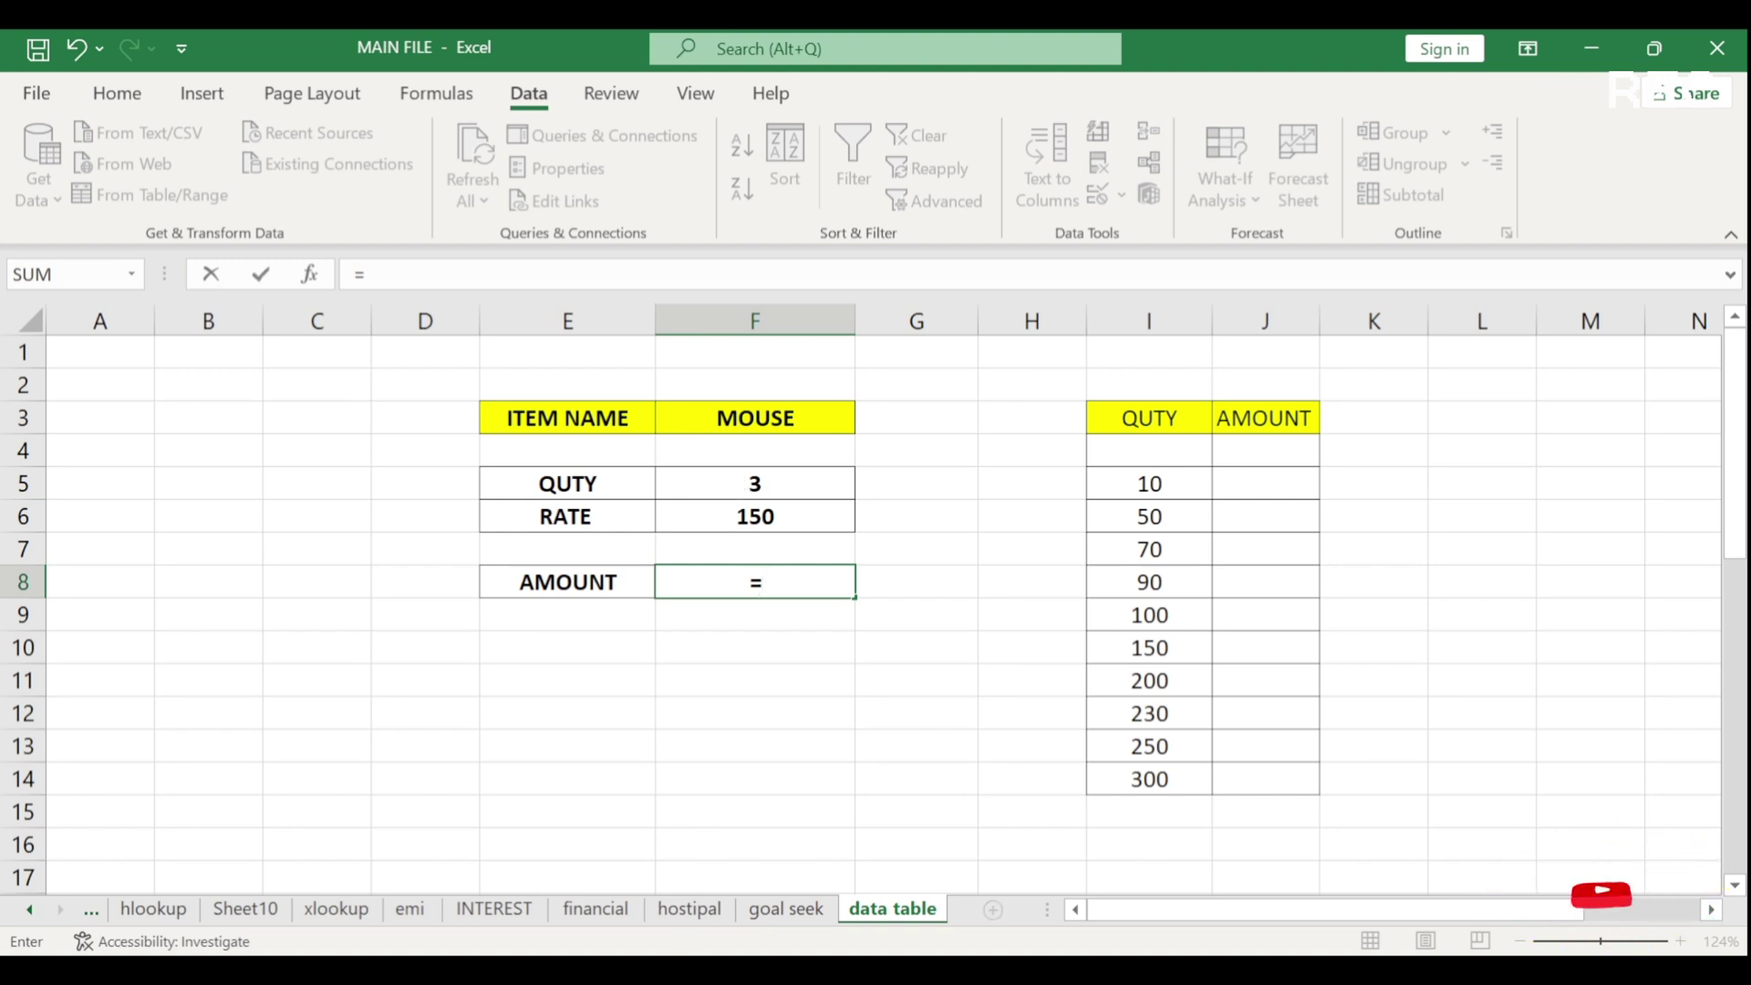
click(746, 474)
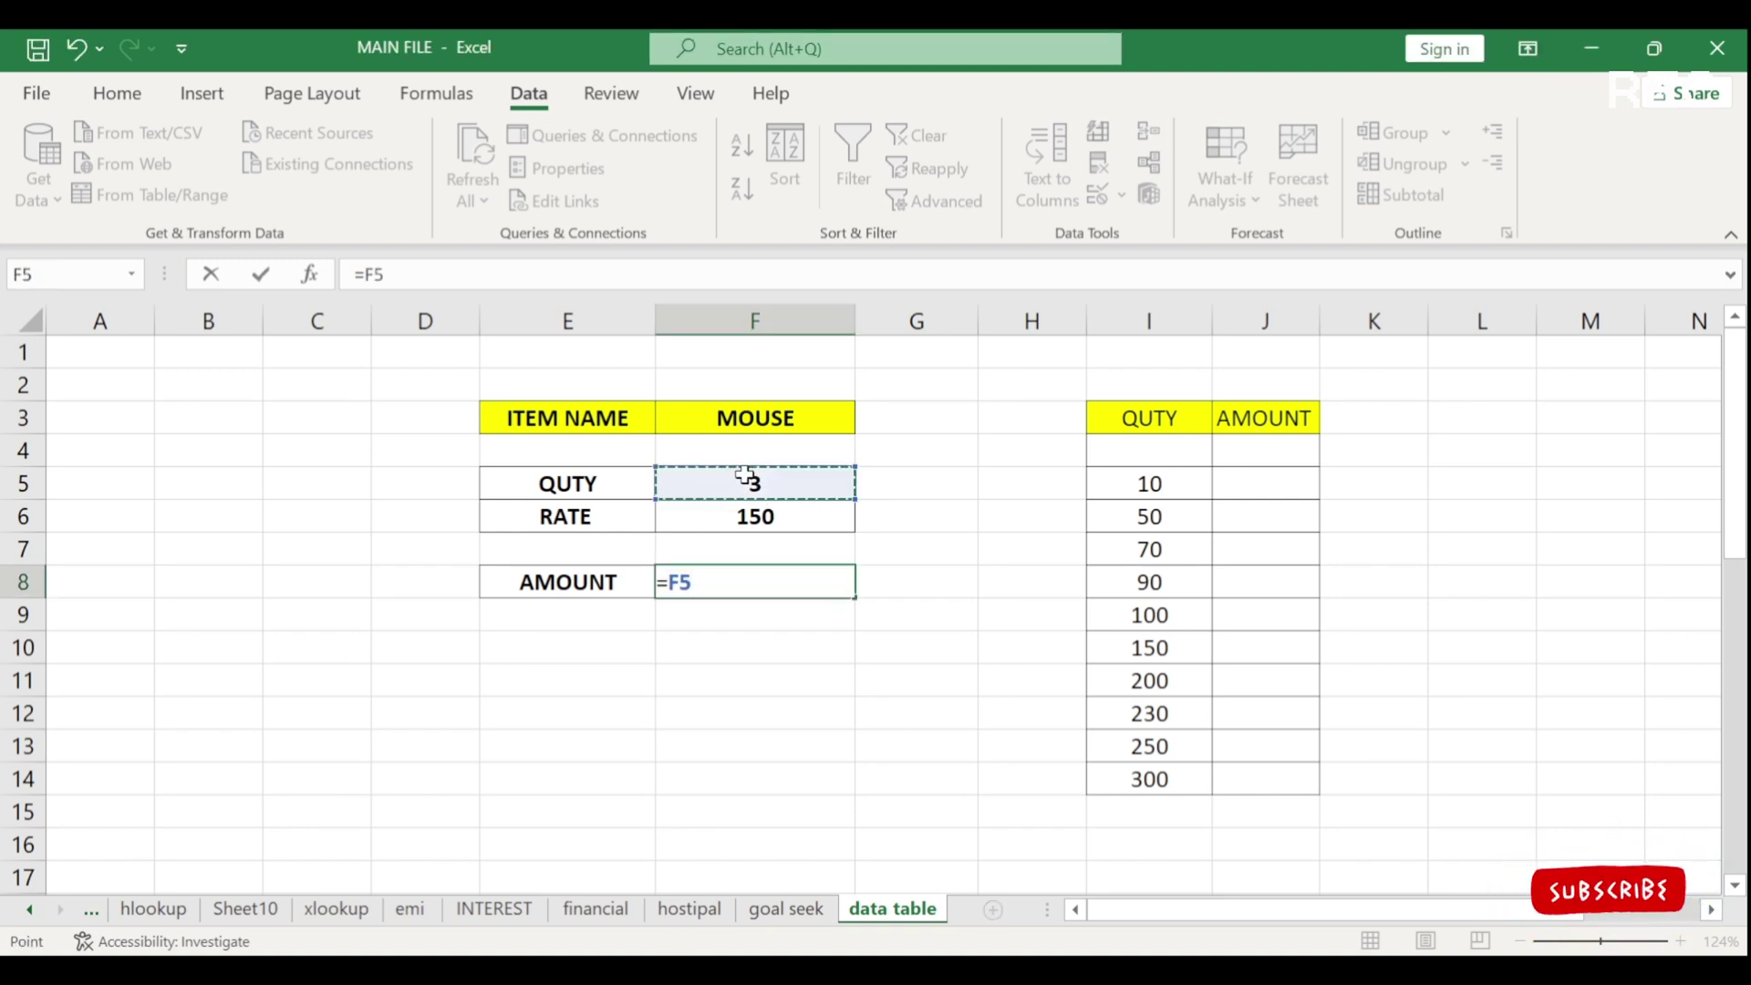
text(*)
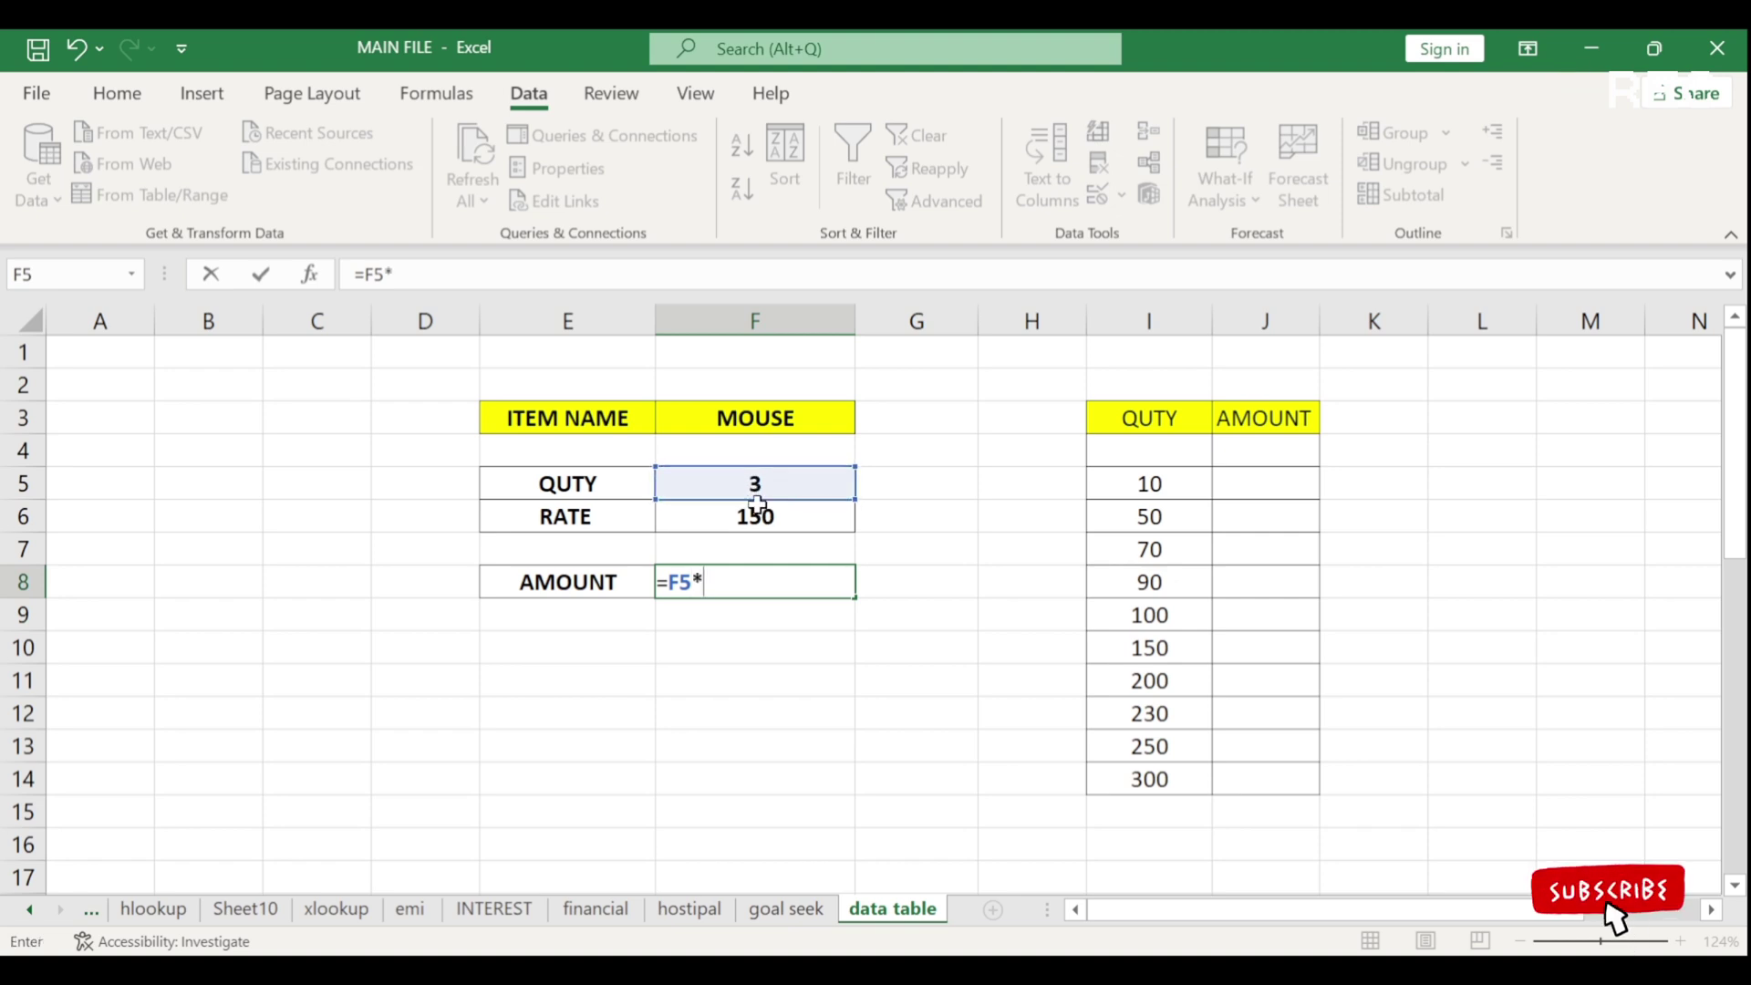
click(759, 508)
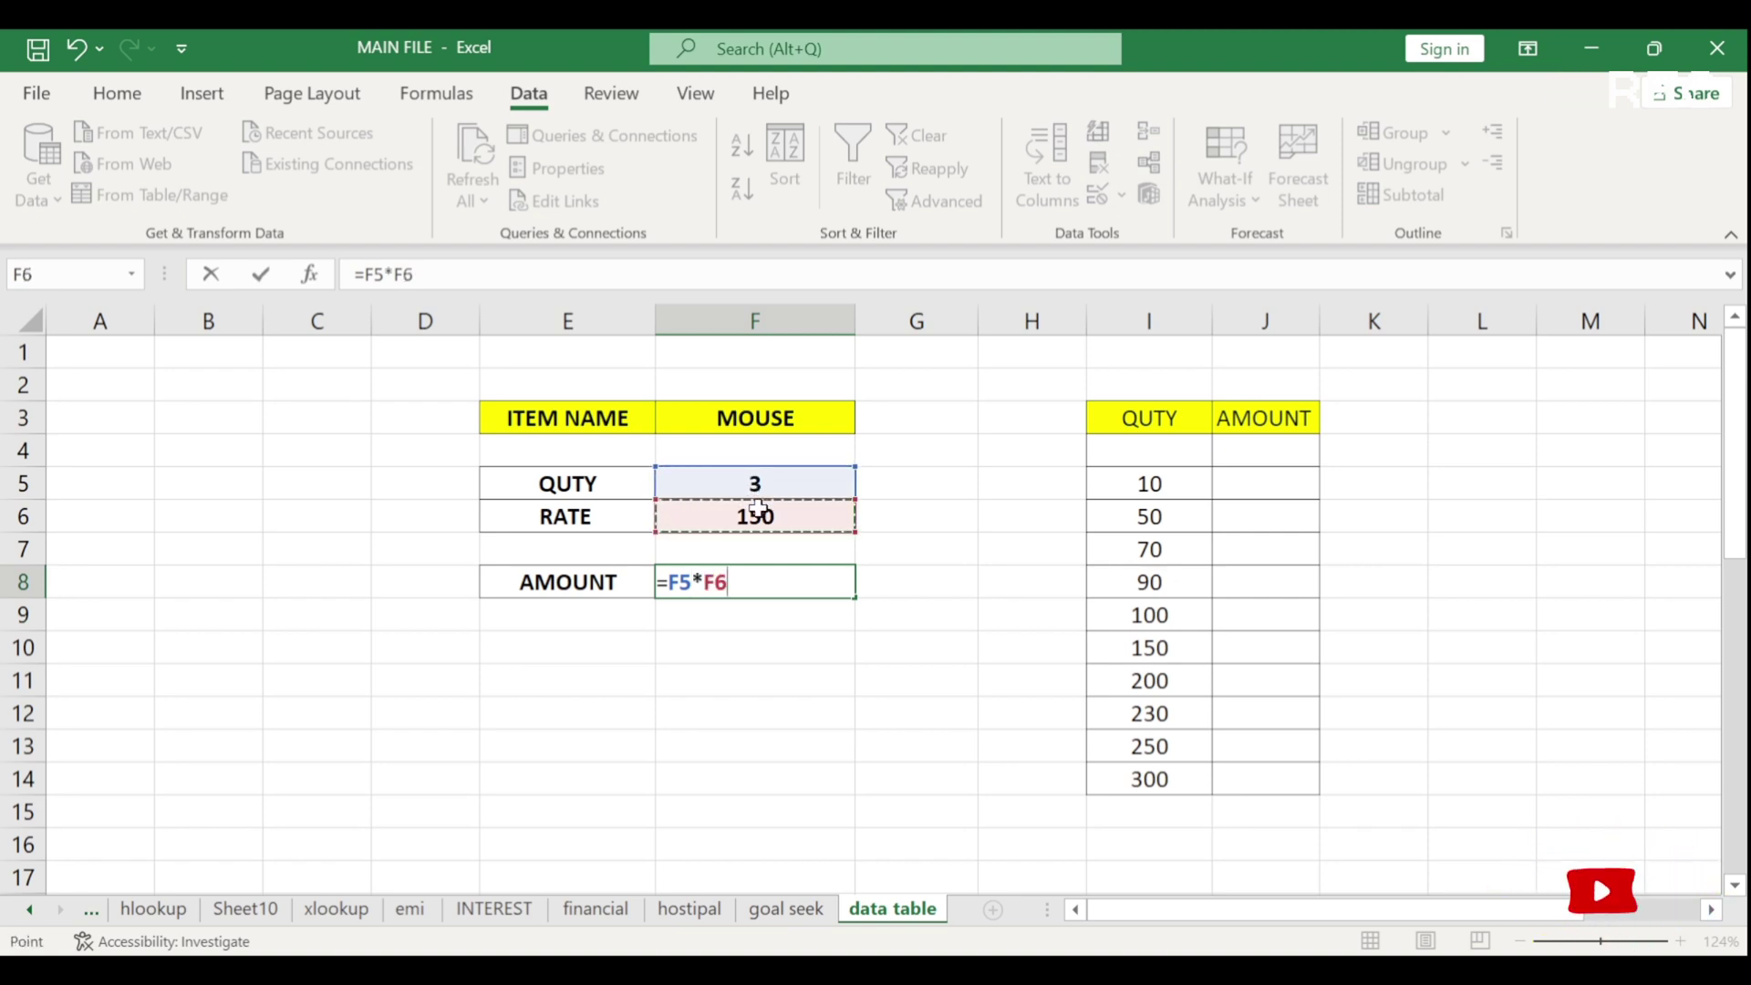
key(Return)
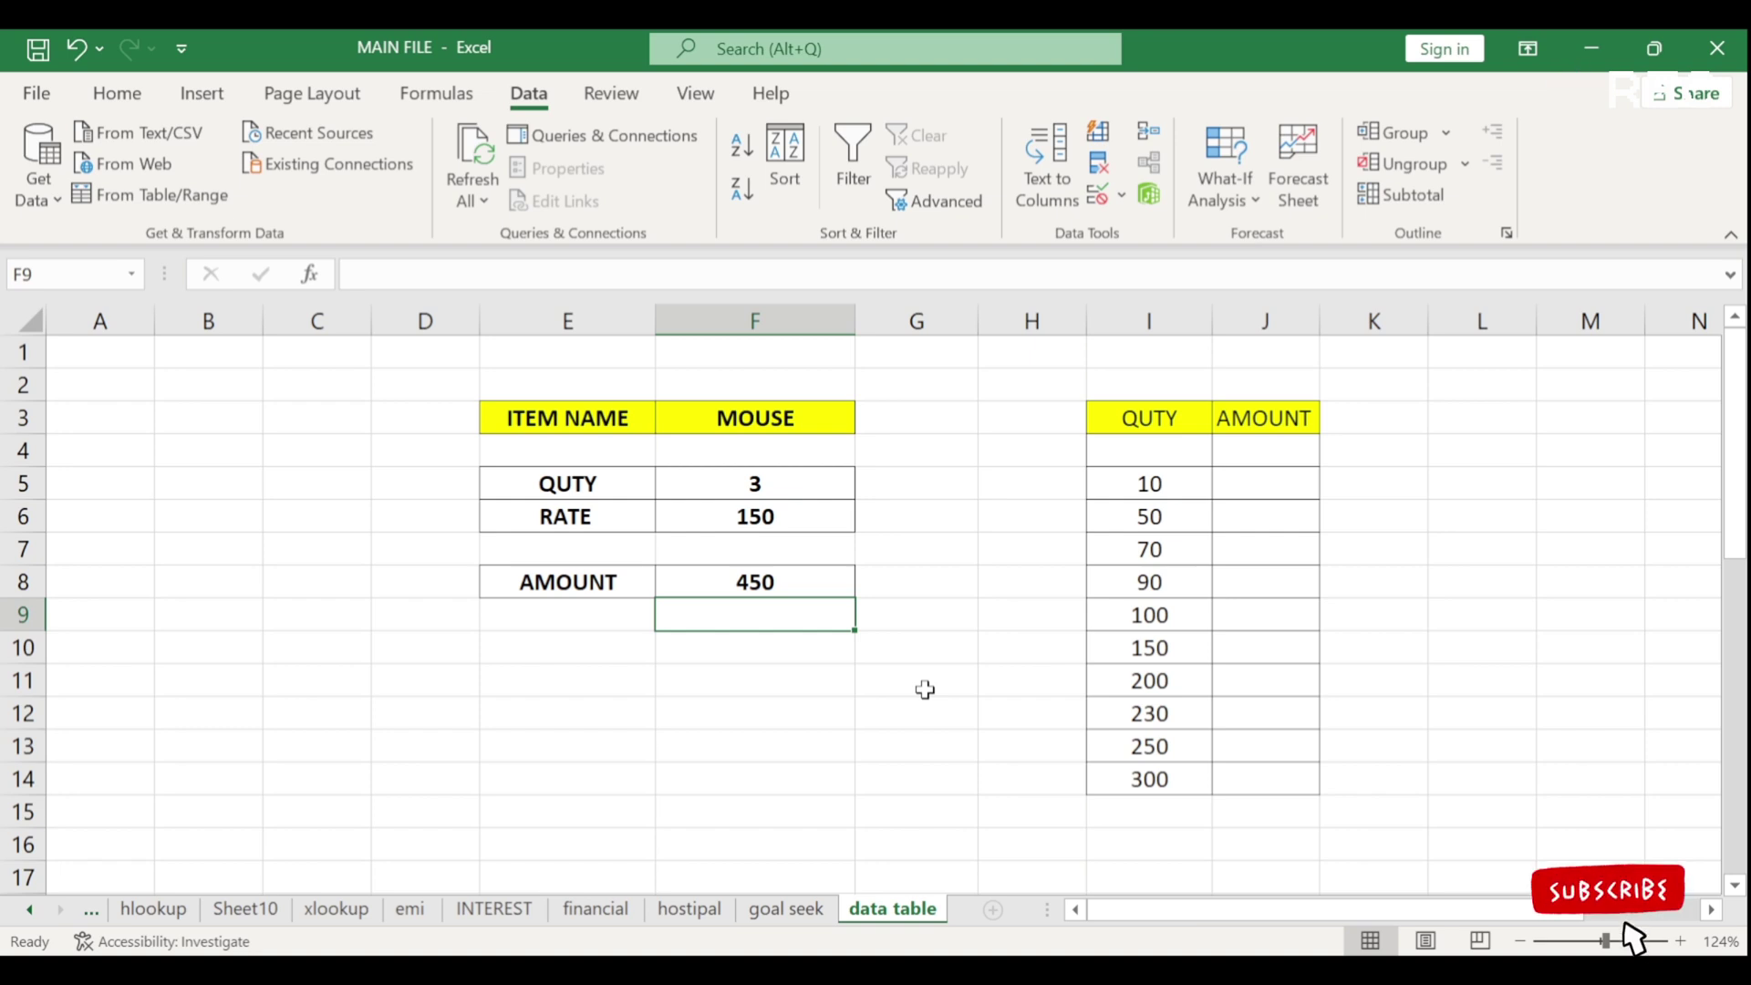
Link cell J4, below the AMOUNT header of the quantity list, to the calculated amount with =F8.
click(1265, 459)
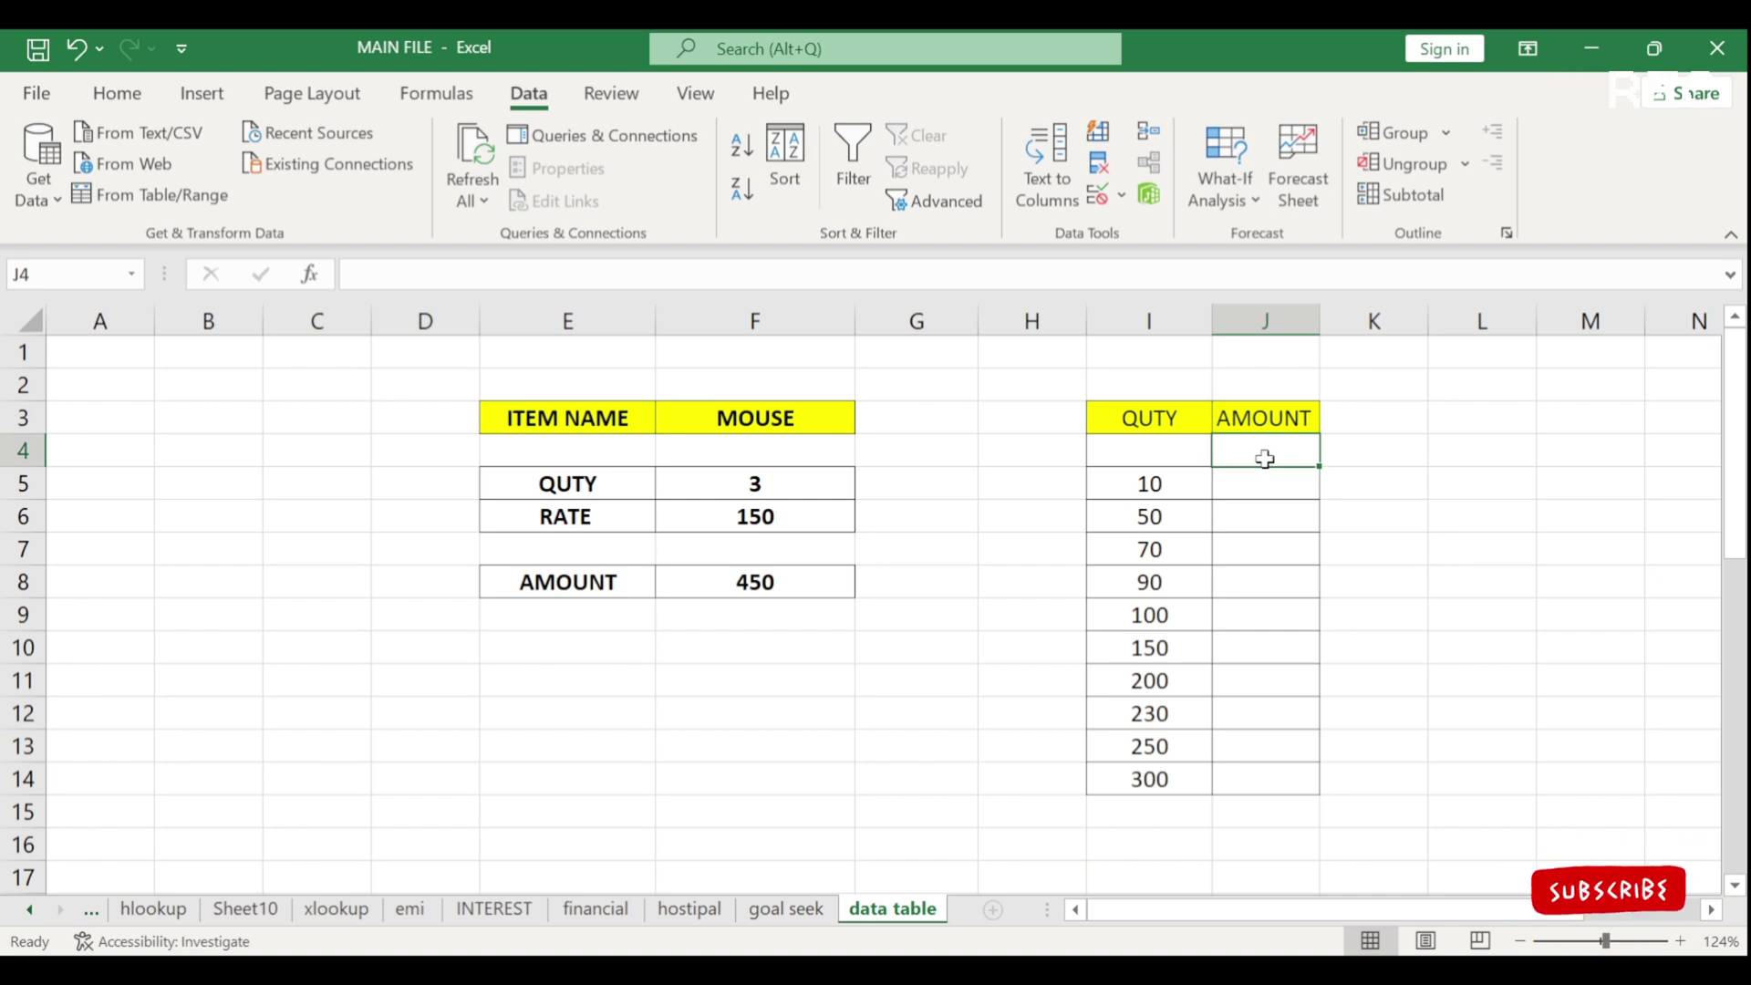
text(=)
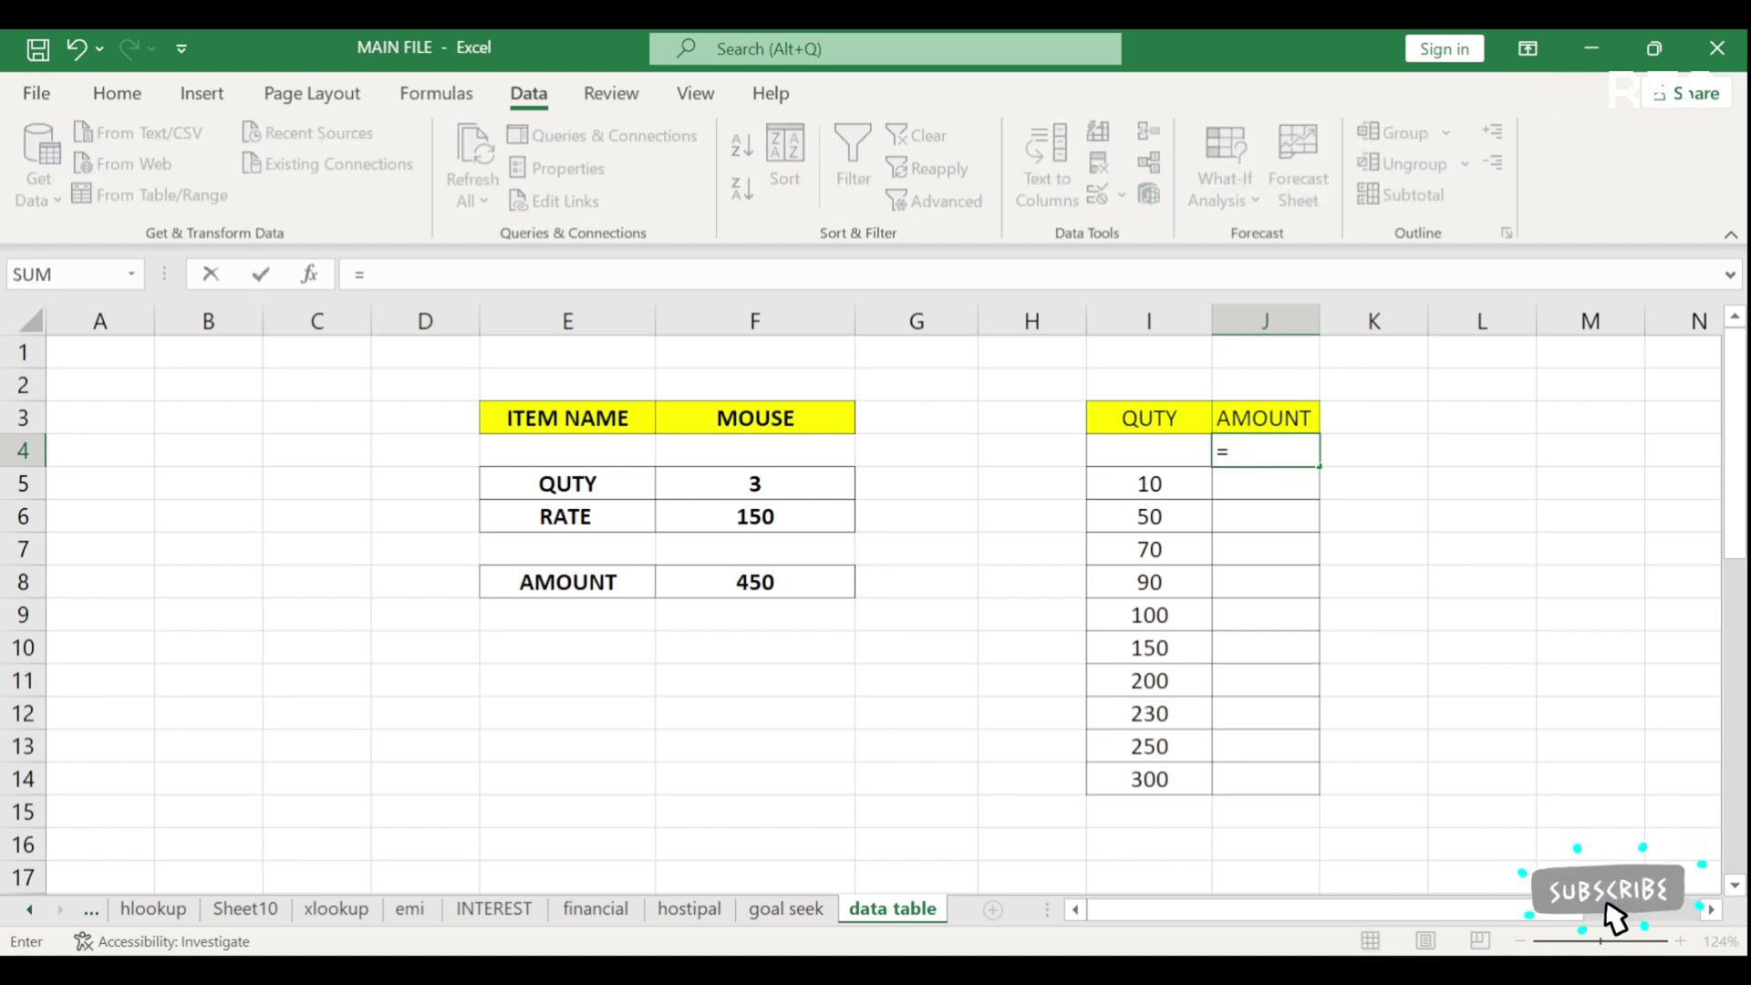
click(742, 580)
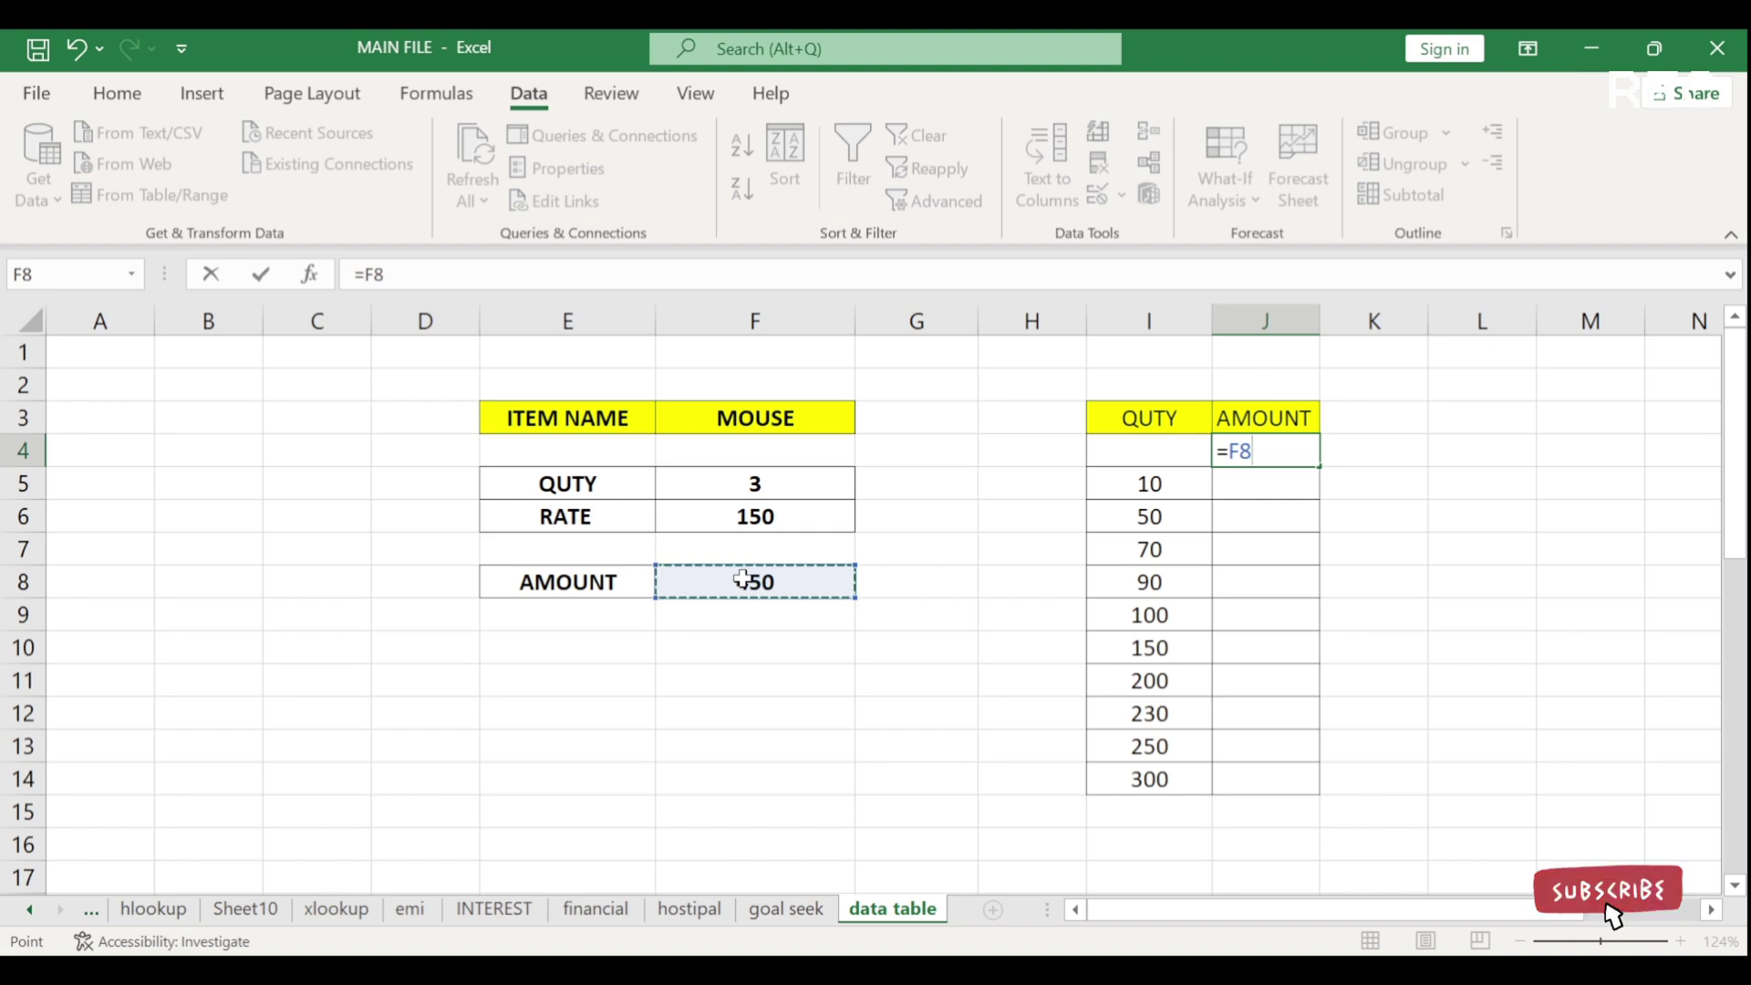
key(Return)
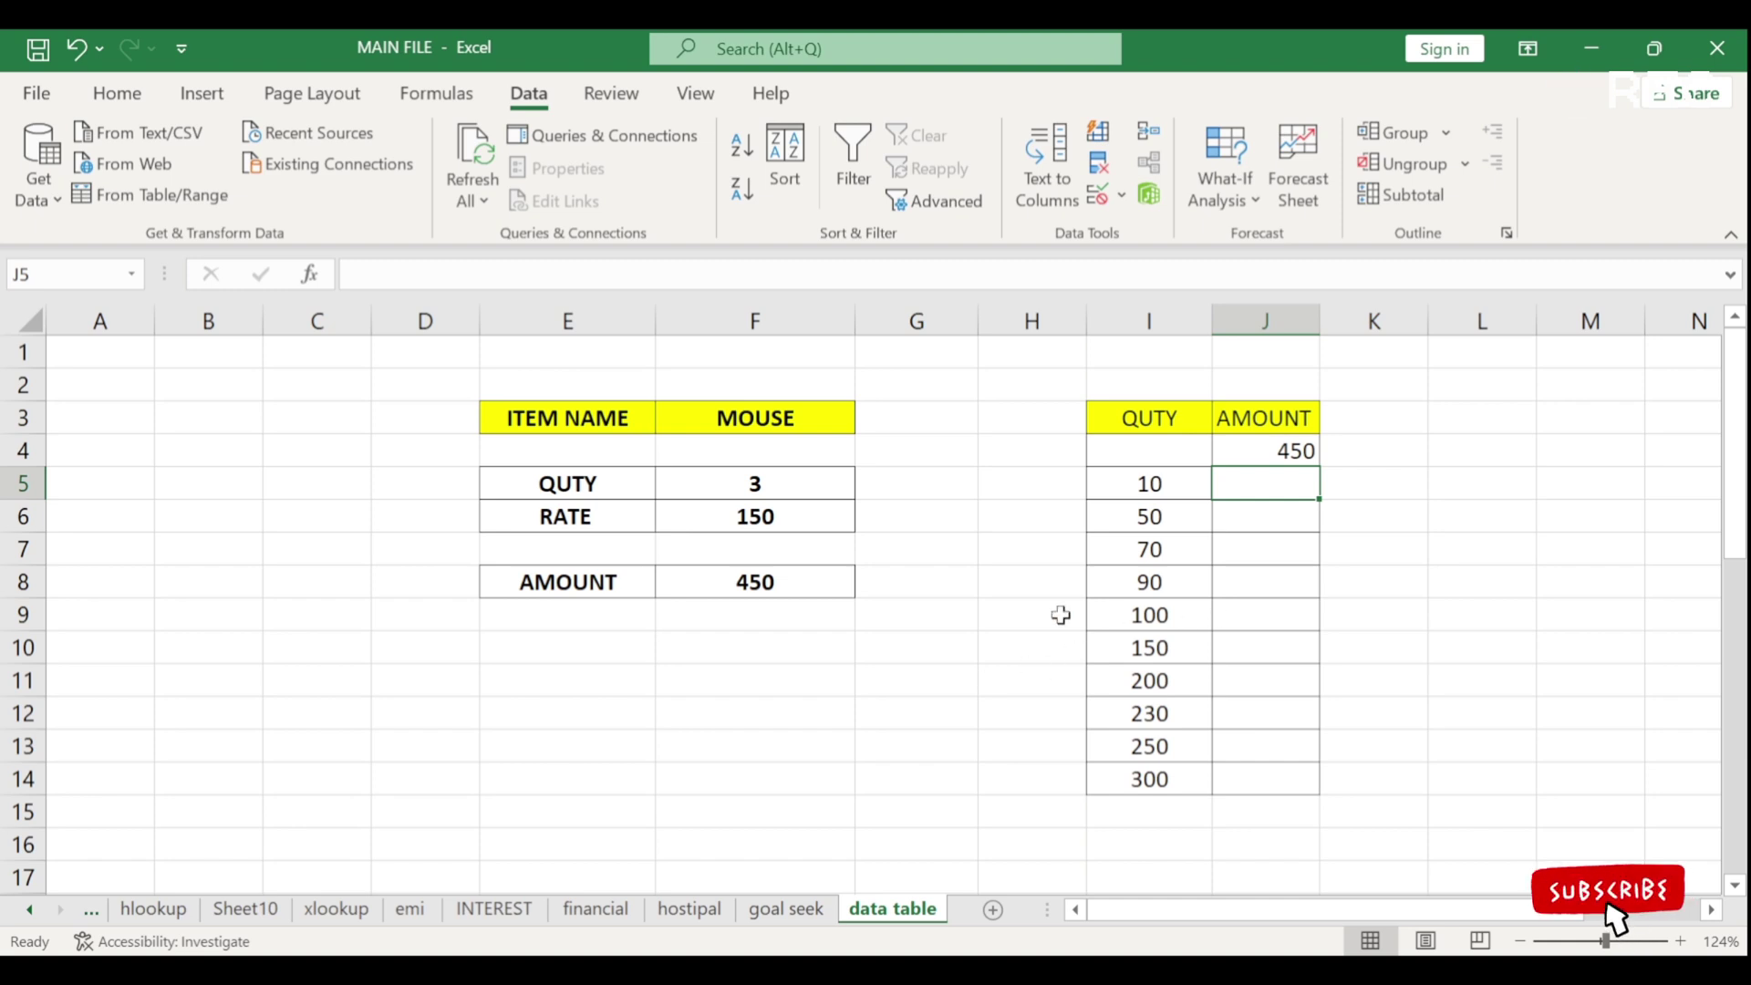
click(844, 970)
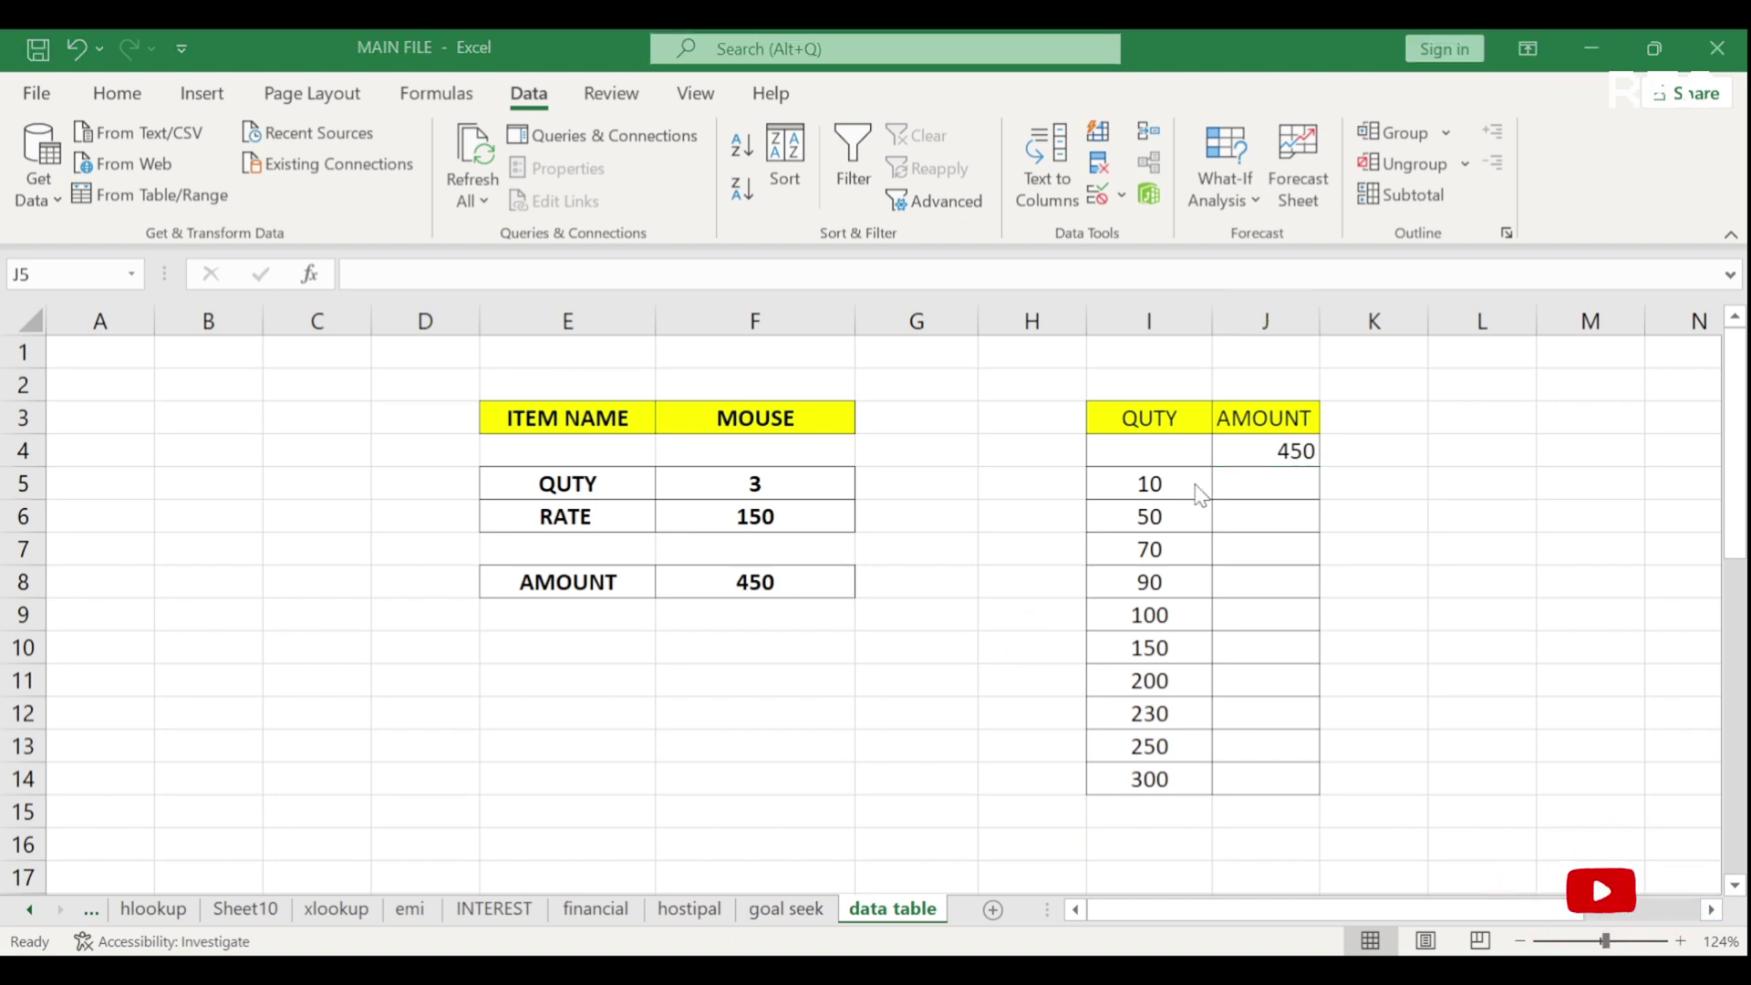
Create a what-if data table over I4:J14 with F5 as the column input cell.
click(1168, 454)
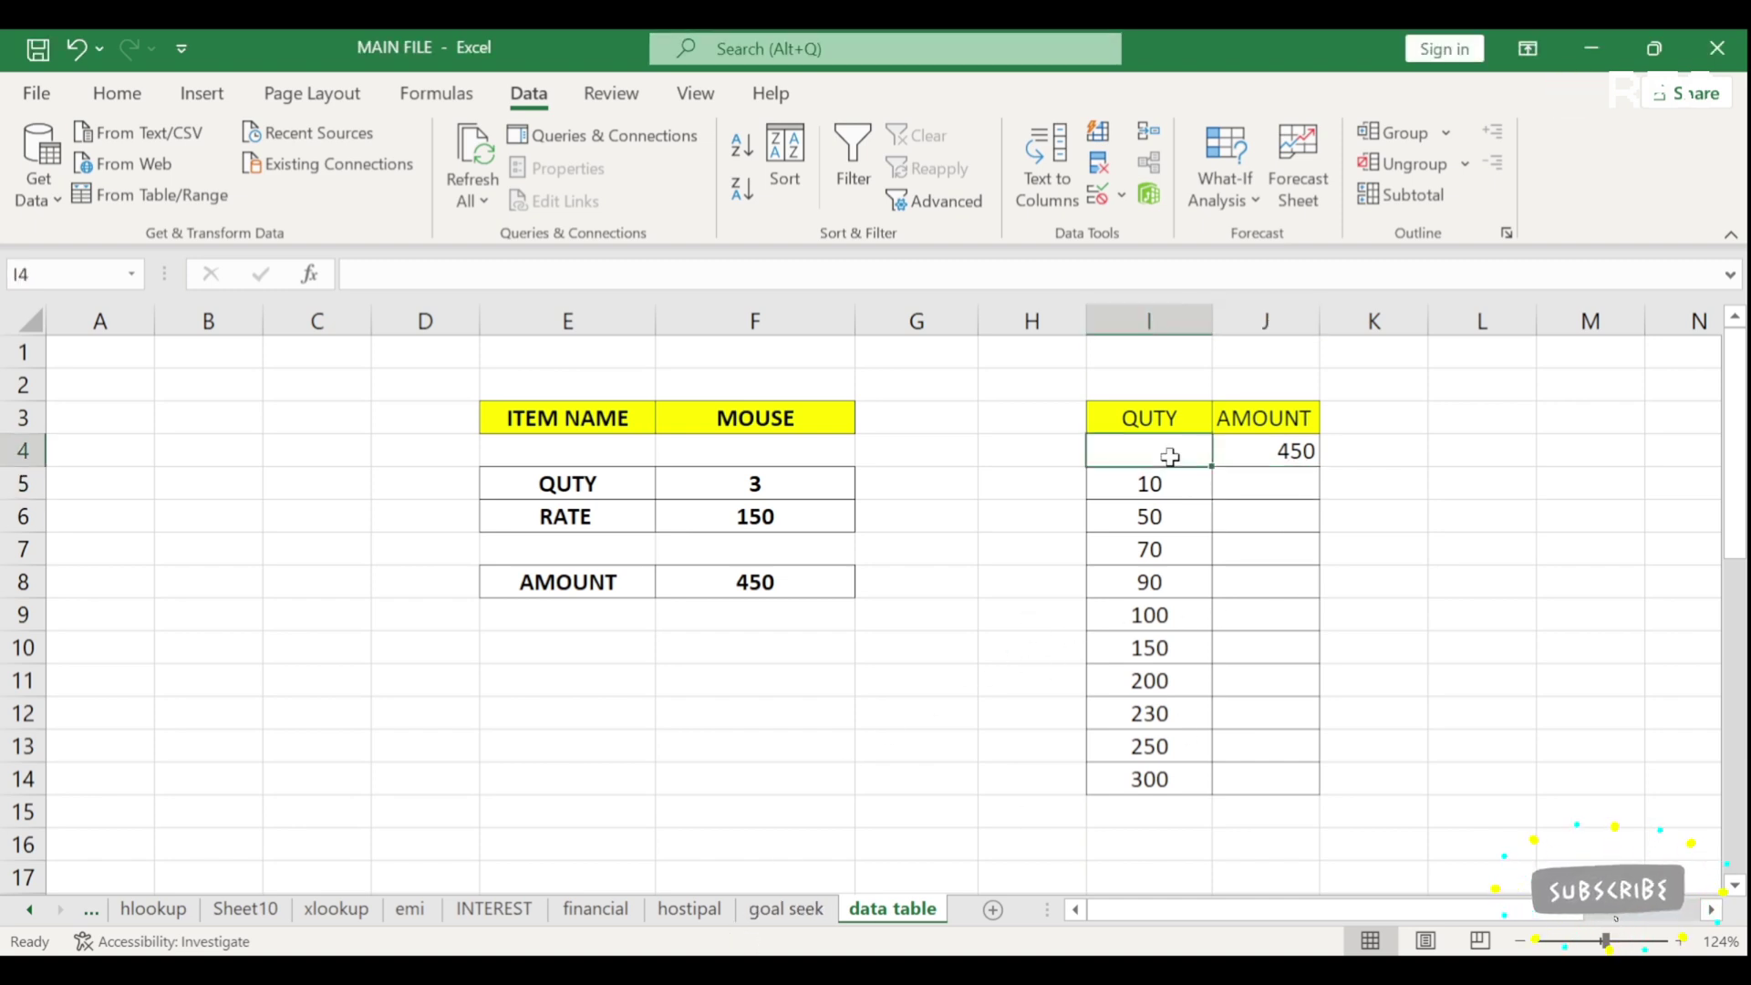
drag(1170, 456, 1277, 775)
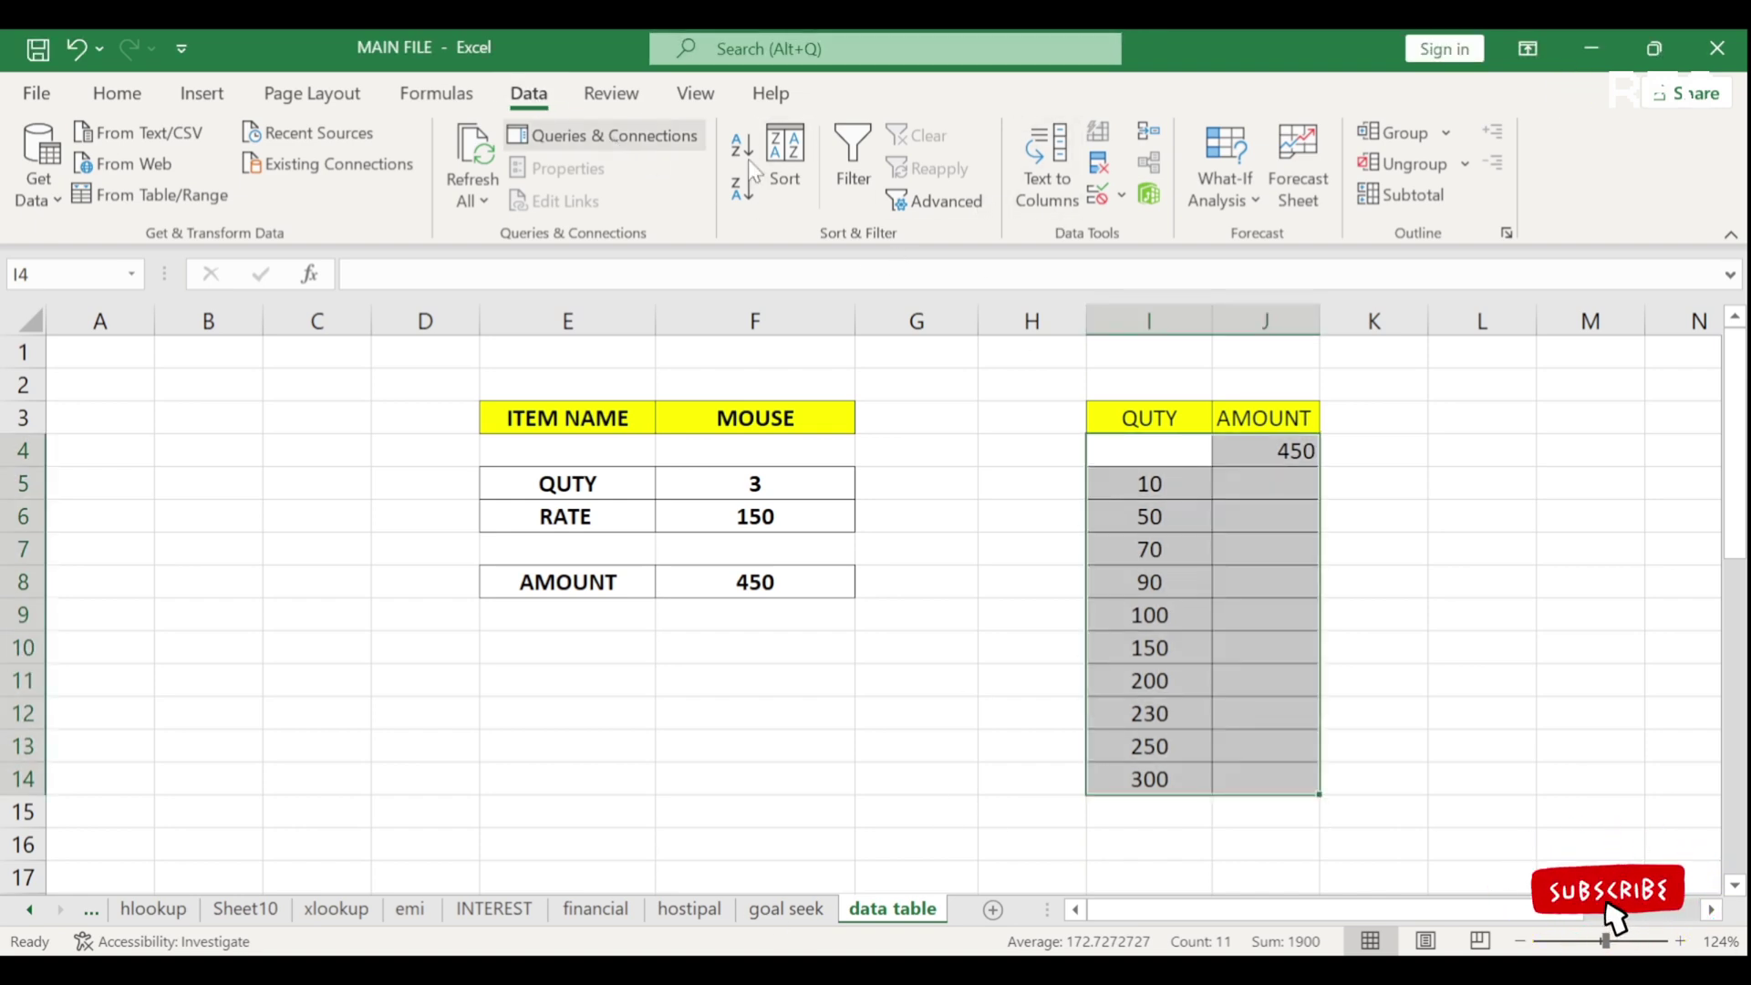
click(1254, 216)
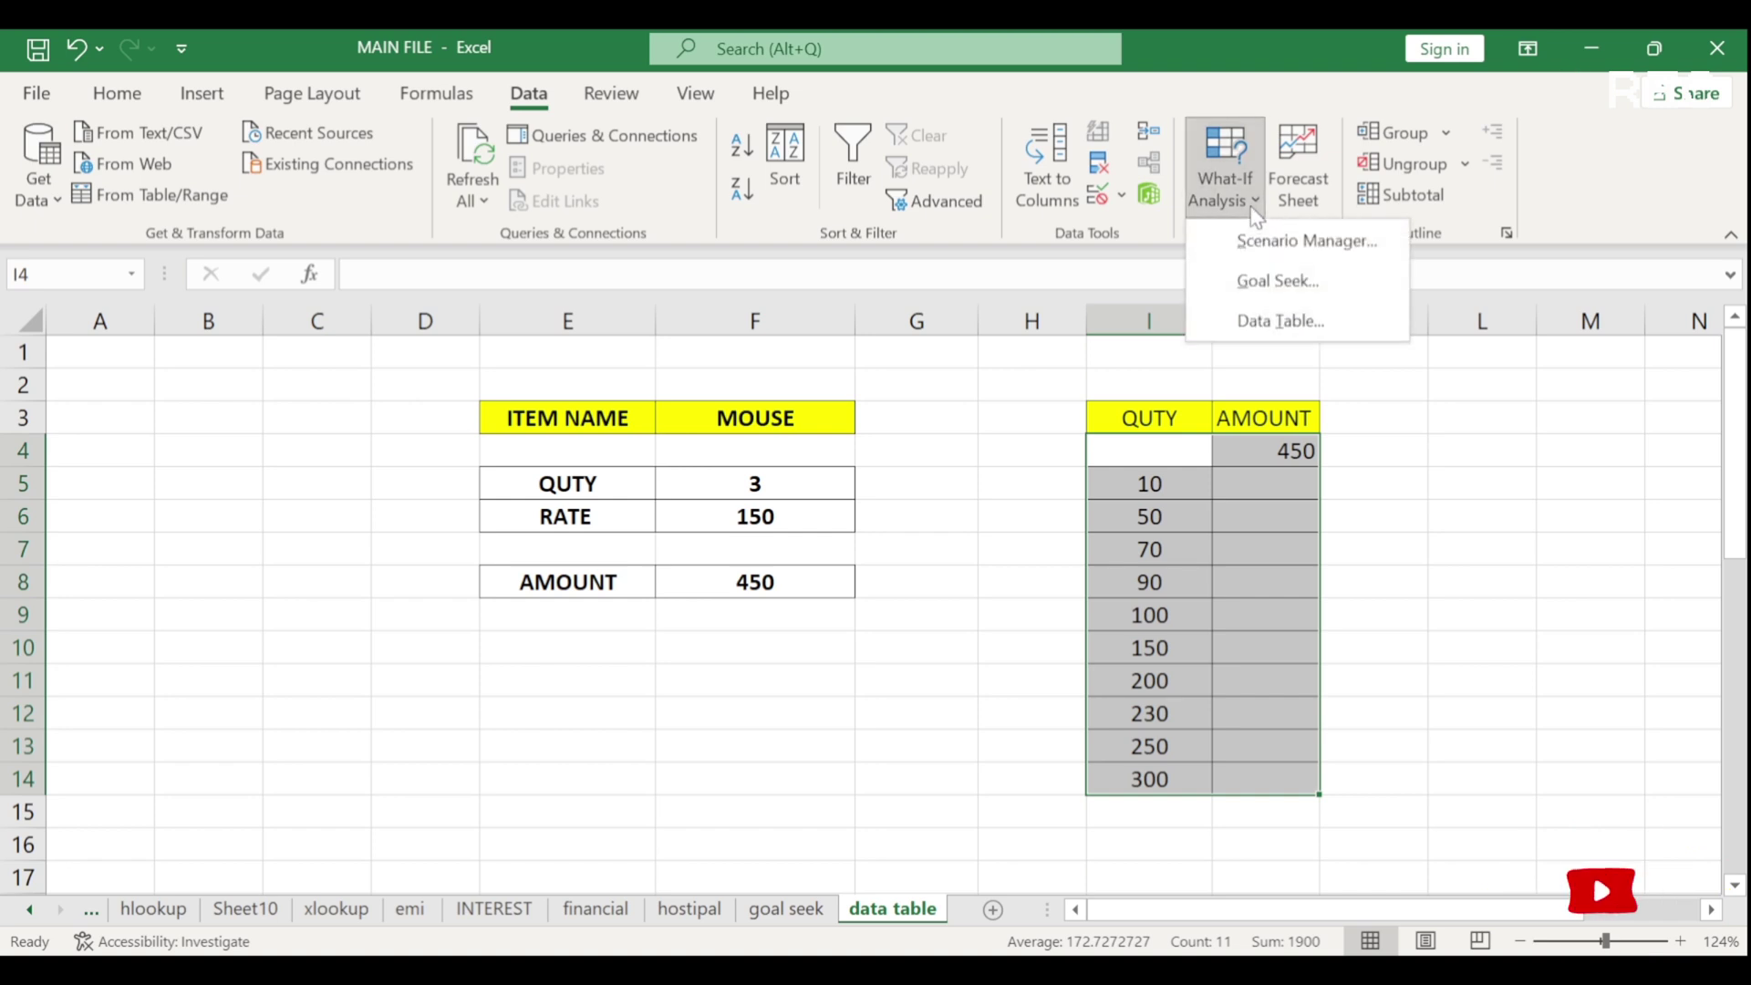
click(1282, 323)
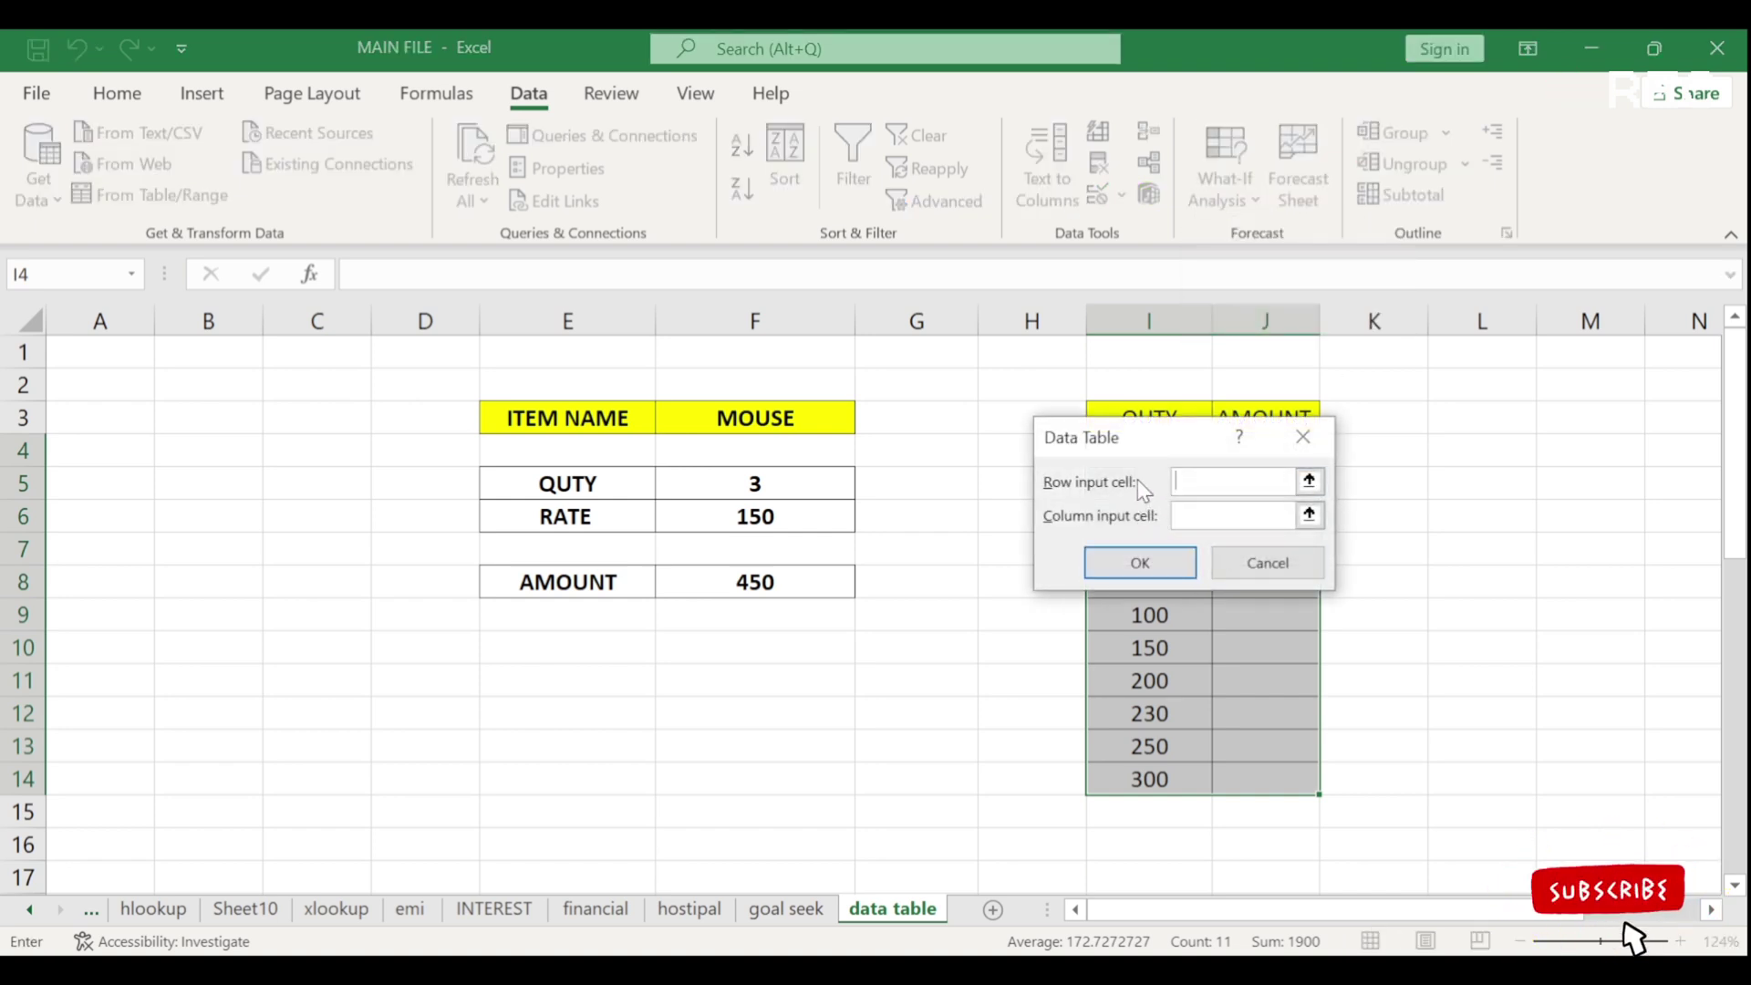
drag(1175, 450, 1436, 519)
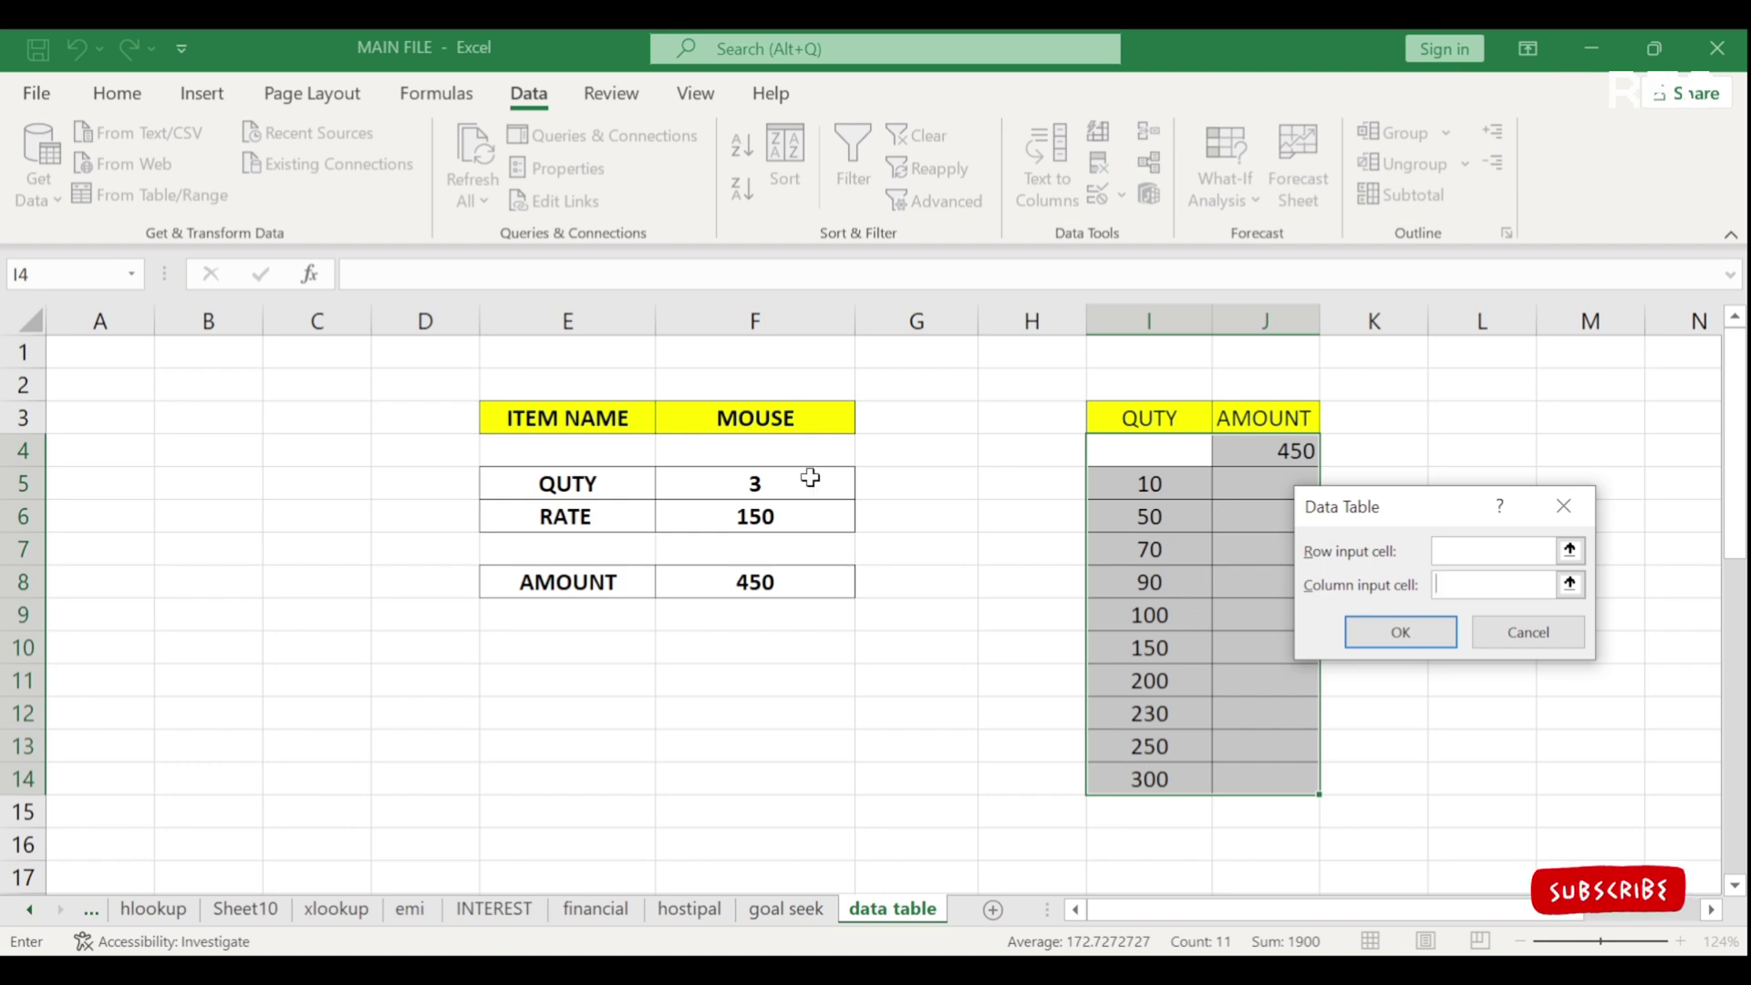
click(741, 491)
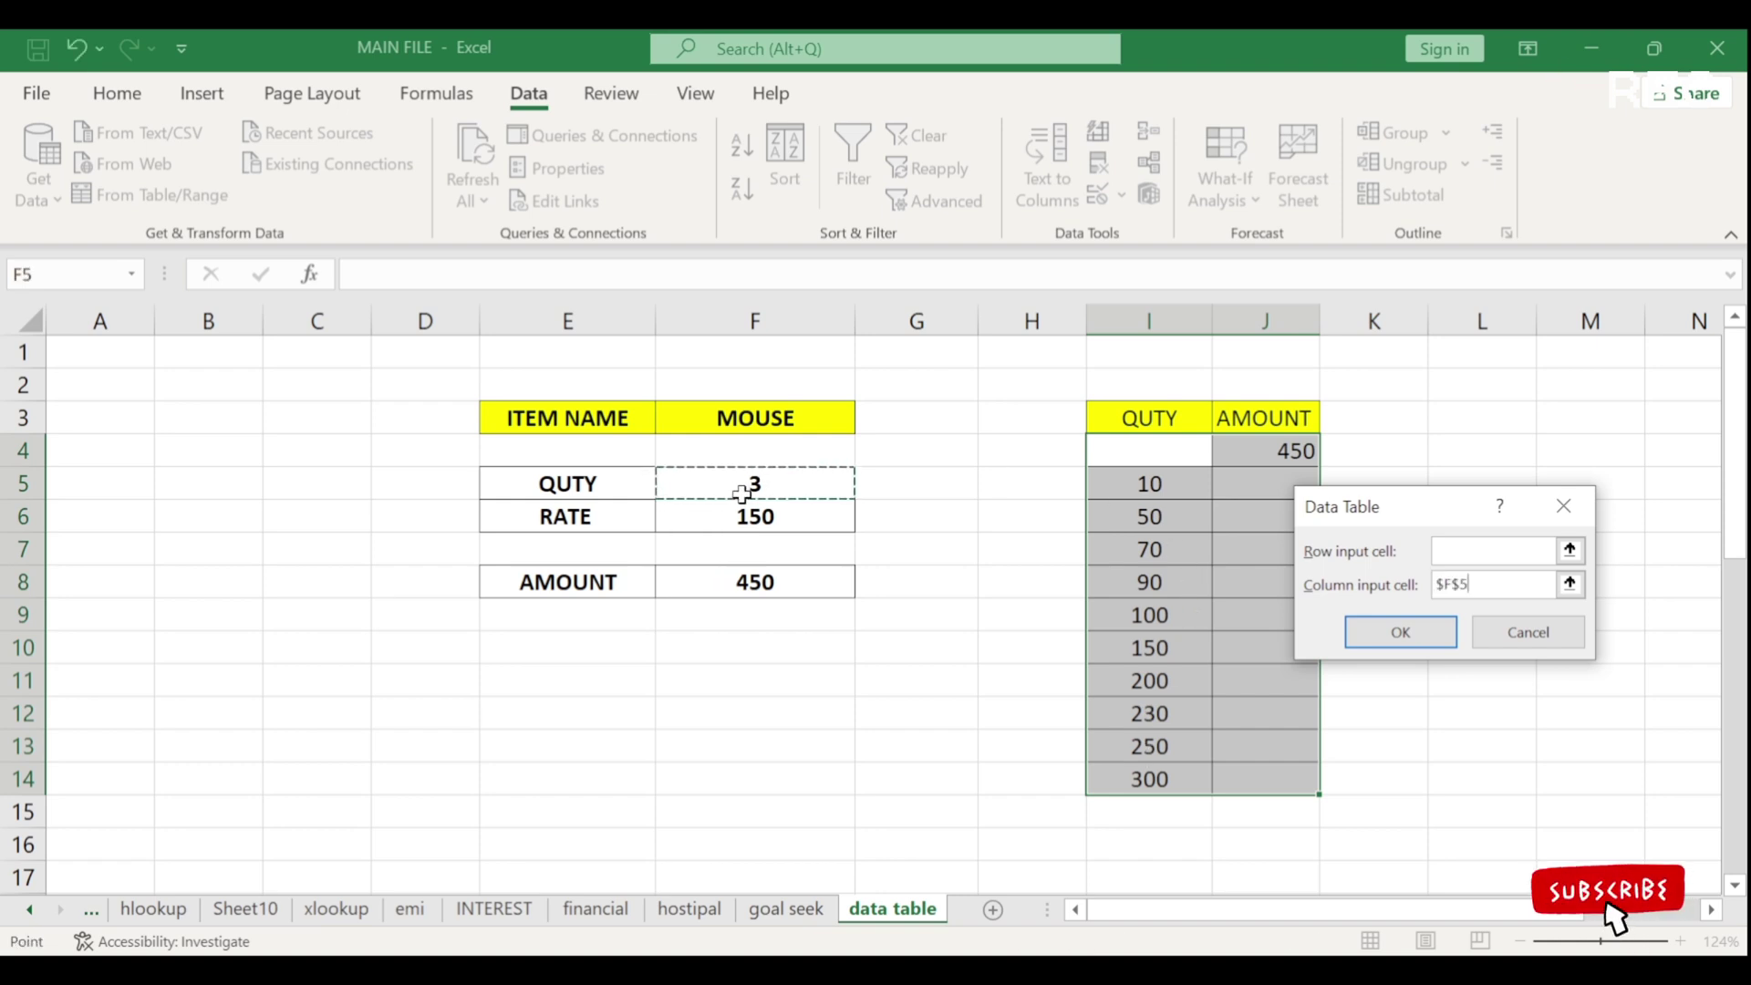
click(1379, 639)
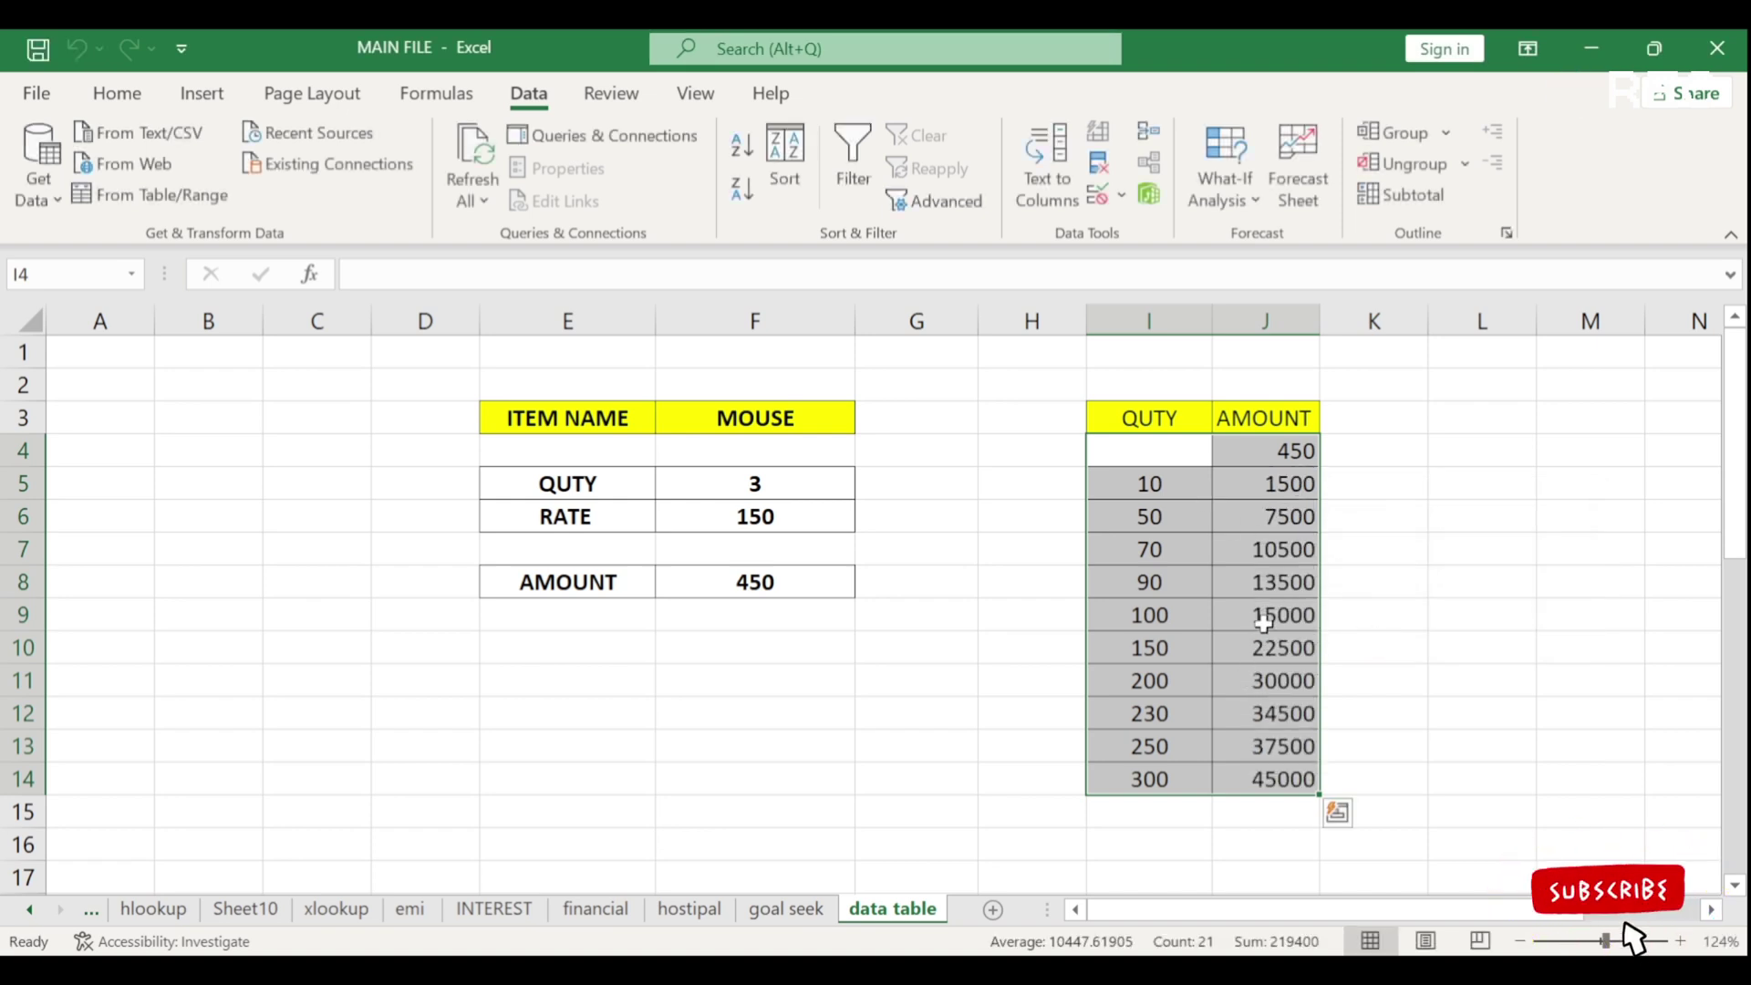
Clear all data table results from cells J5:J14 in the AMOUNT column.
click(1257, 486)
drag(1256, 486, 1259, 778)
key(BackSpace)
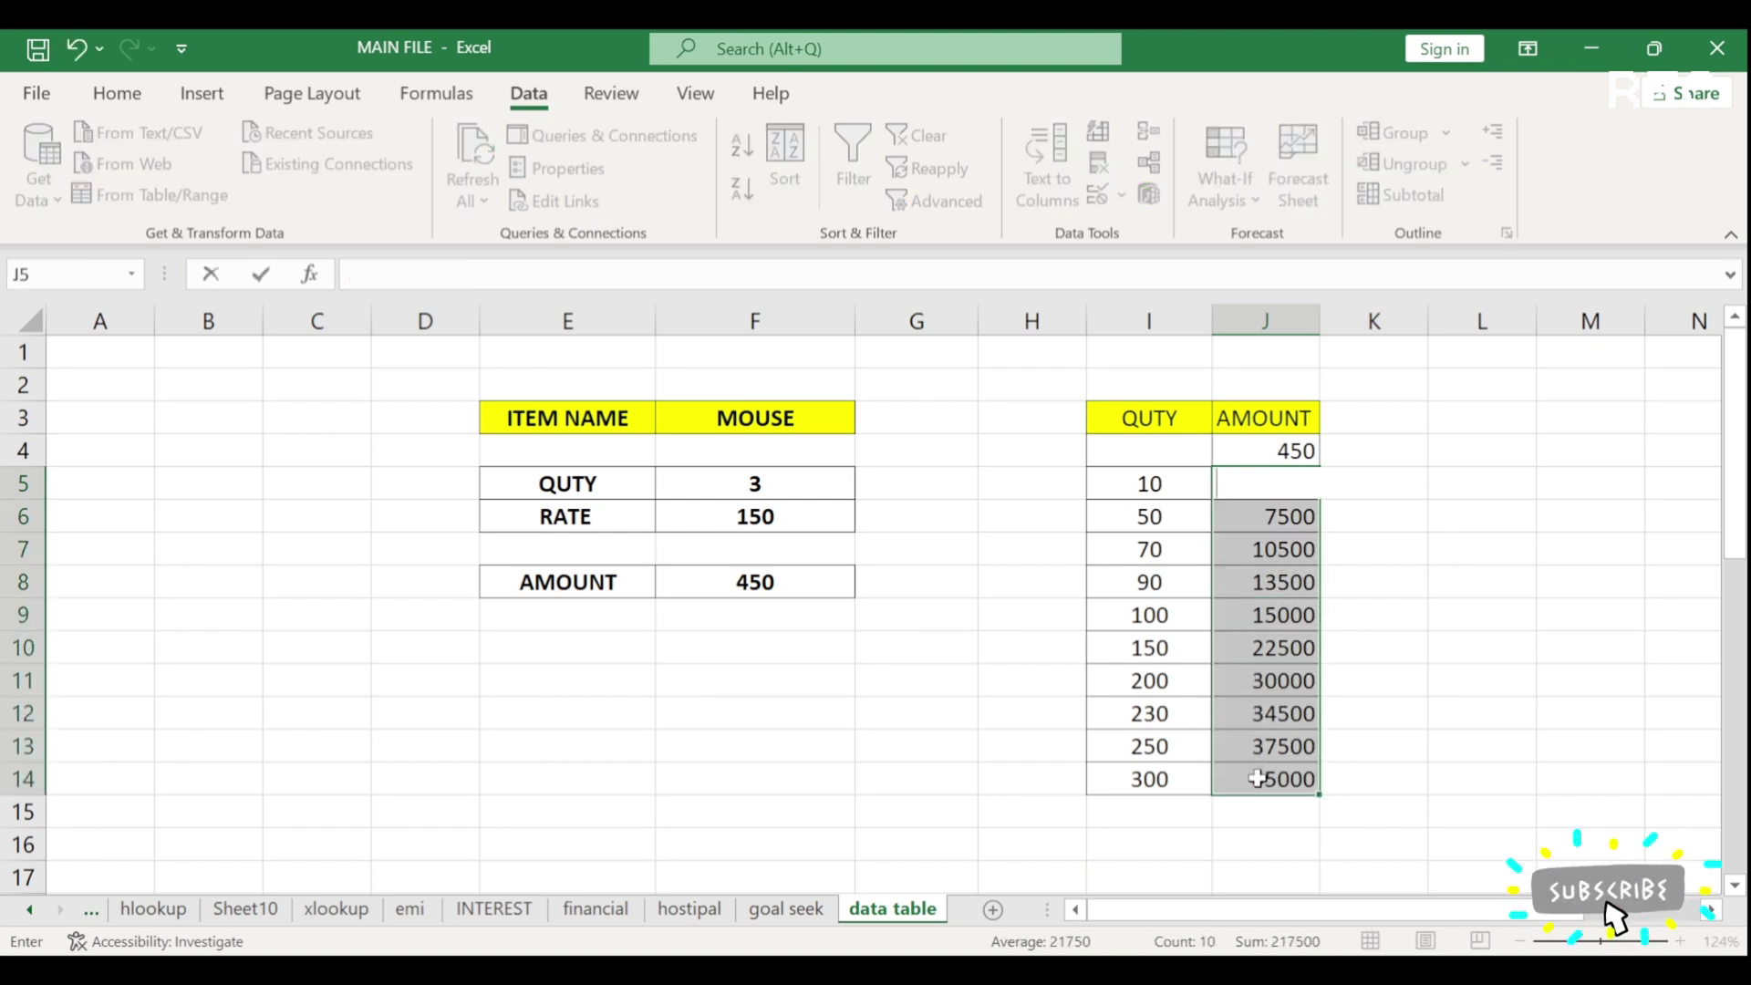
key(Escape)
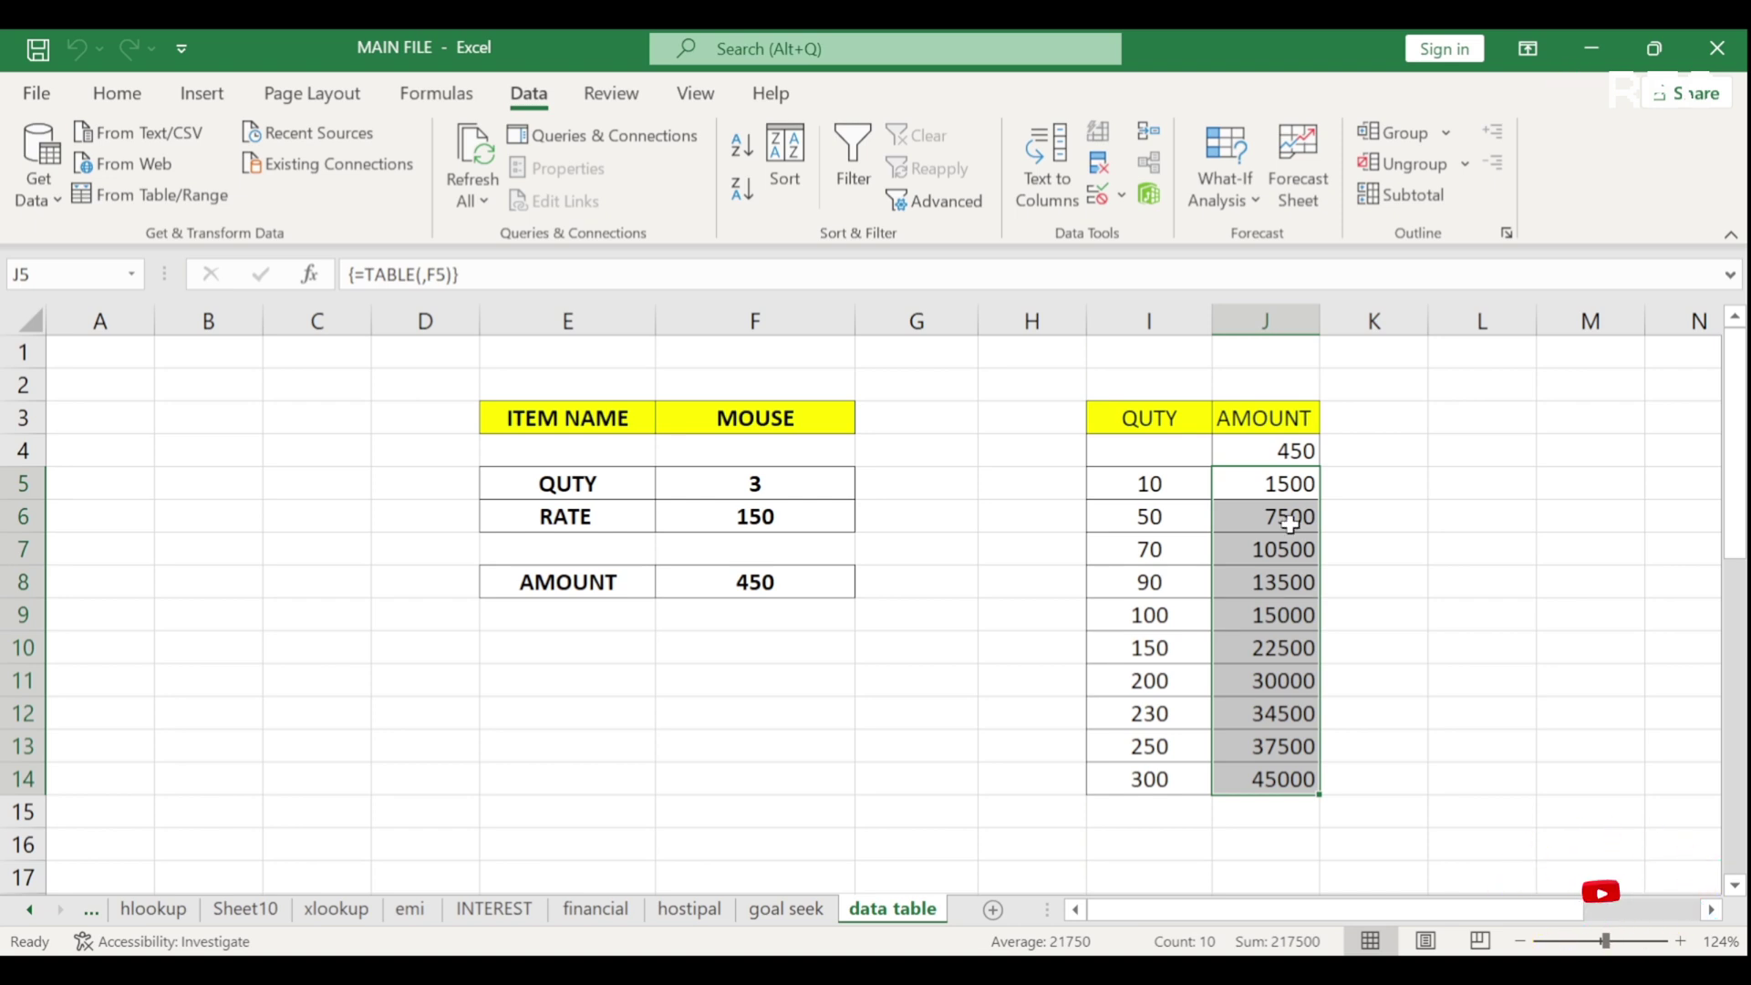
key(BackSpace)
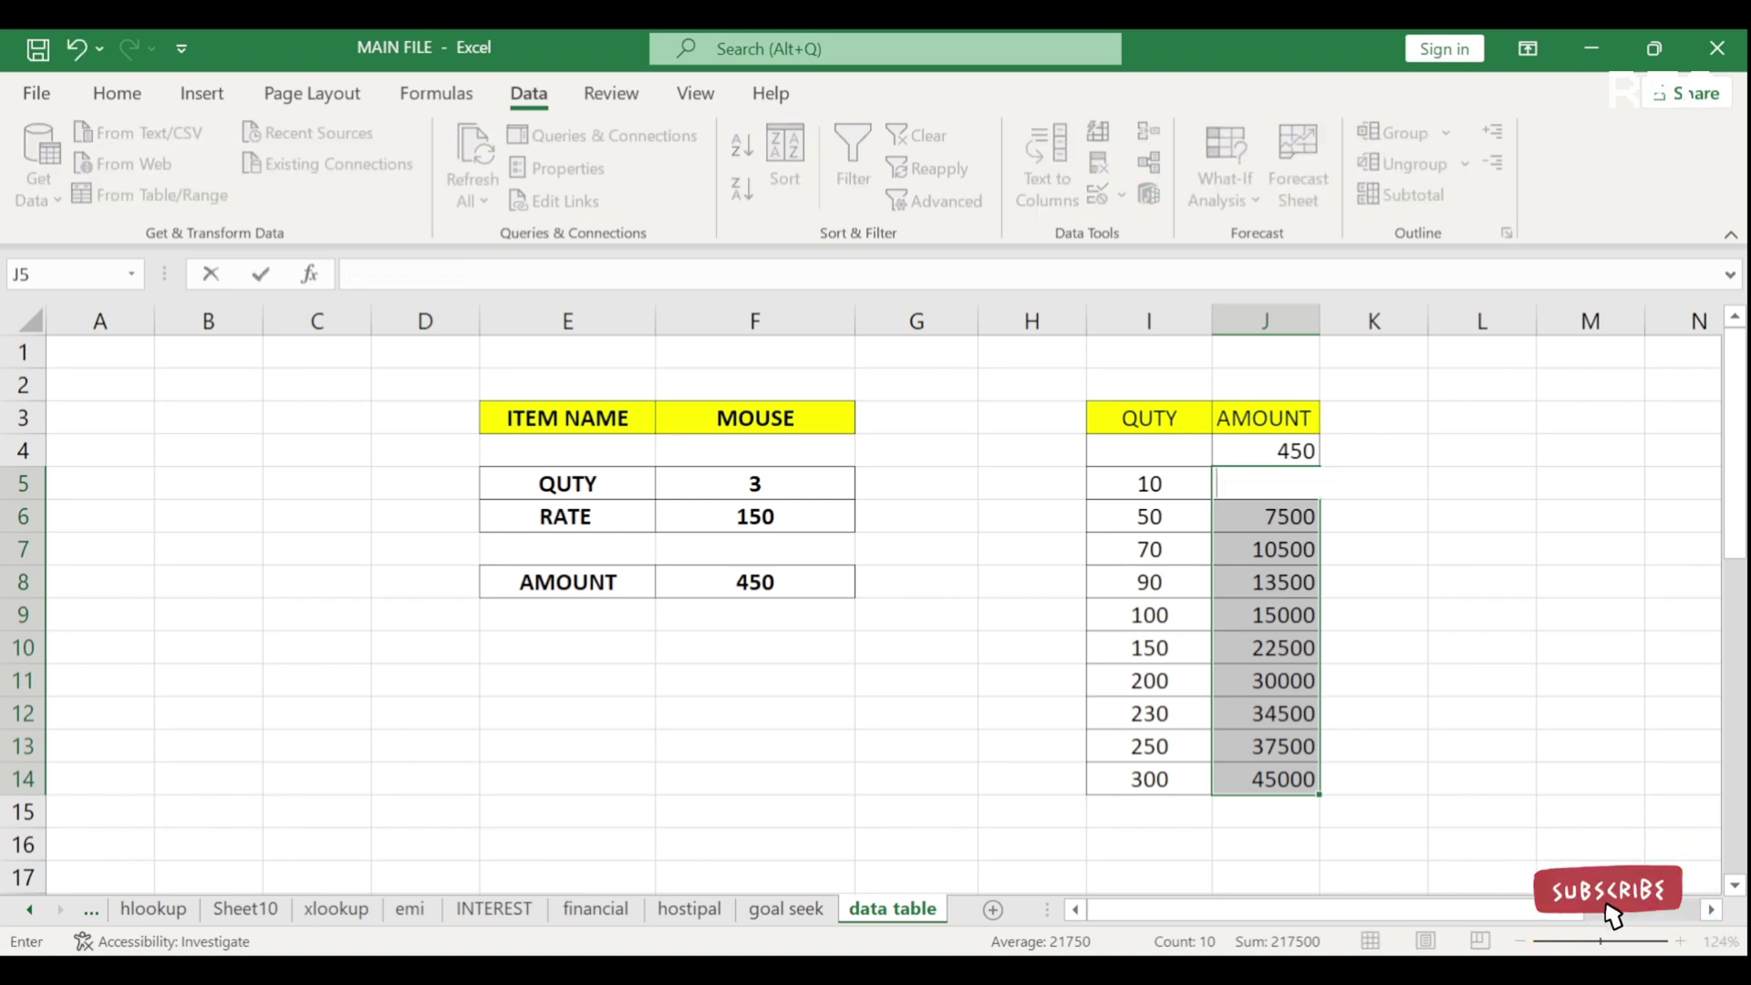
key(ctrl+Return)
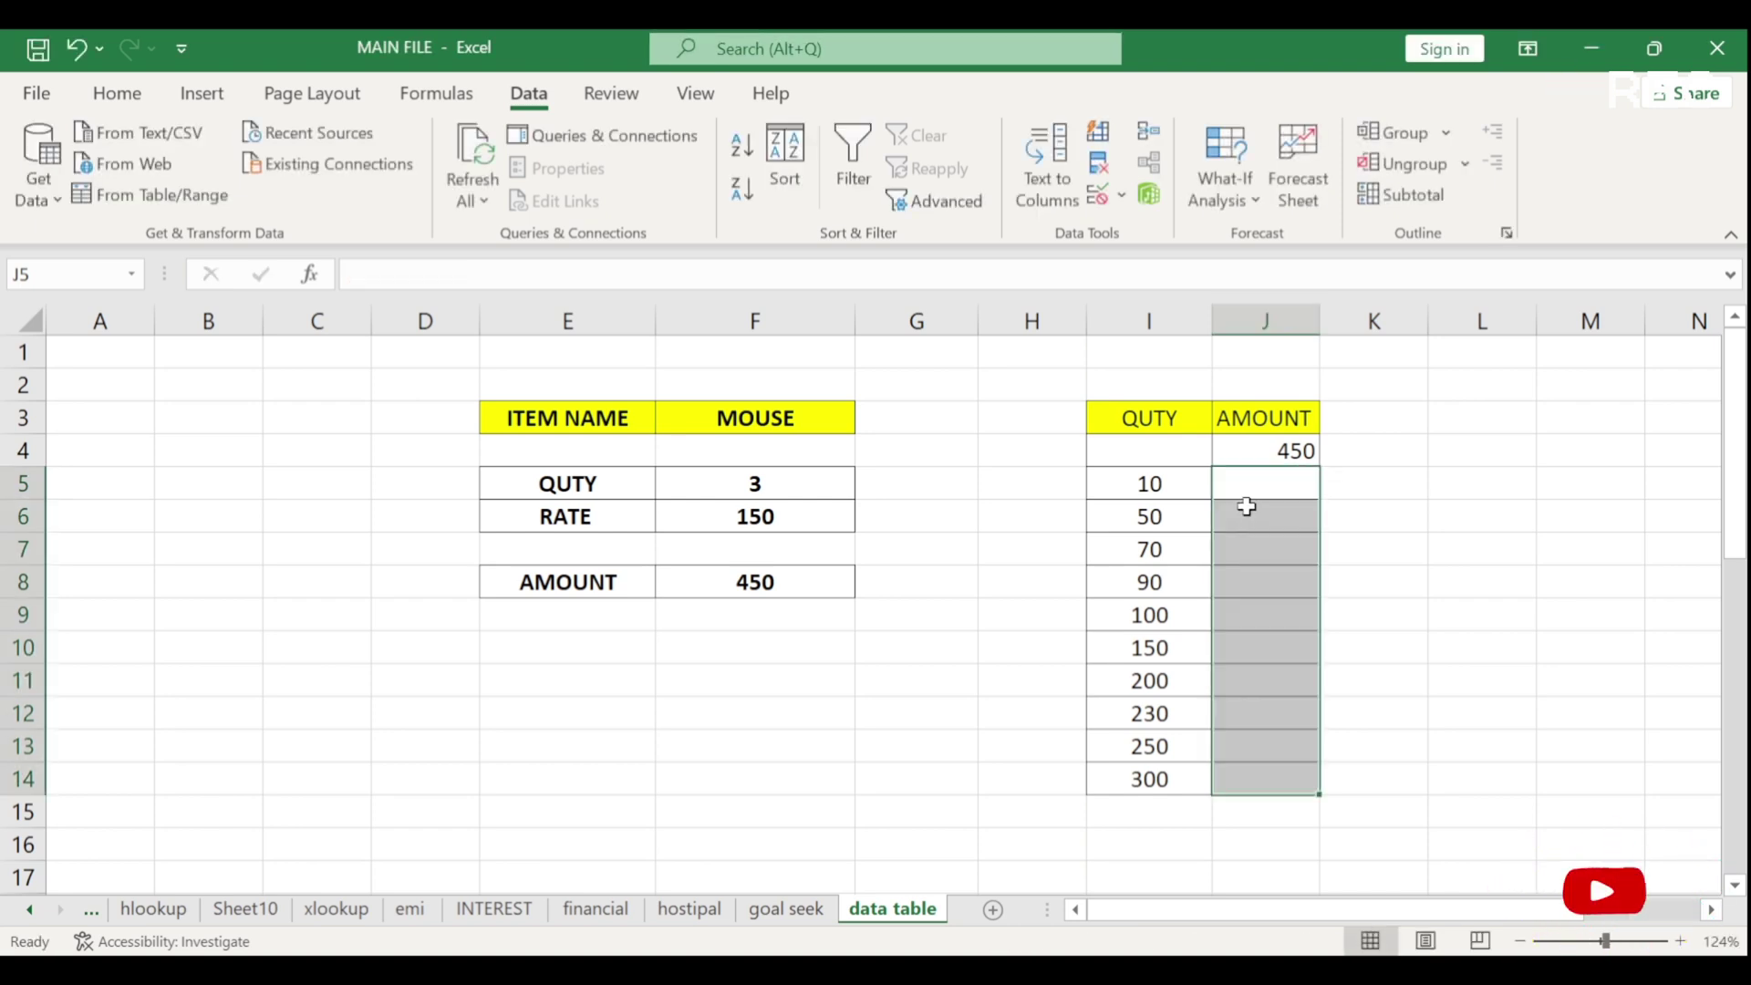
Rebuild the what-if data table over I4:J14 with the quantity cell F5 as the column input cell.
click(1243, 497)
drag(1169, 450, 1246, 779)
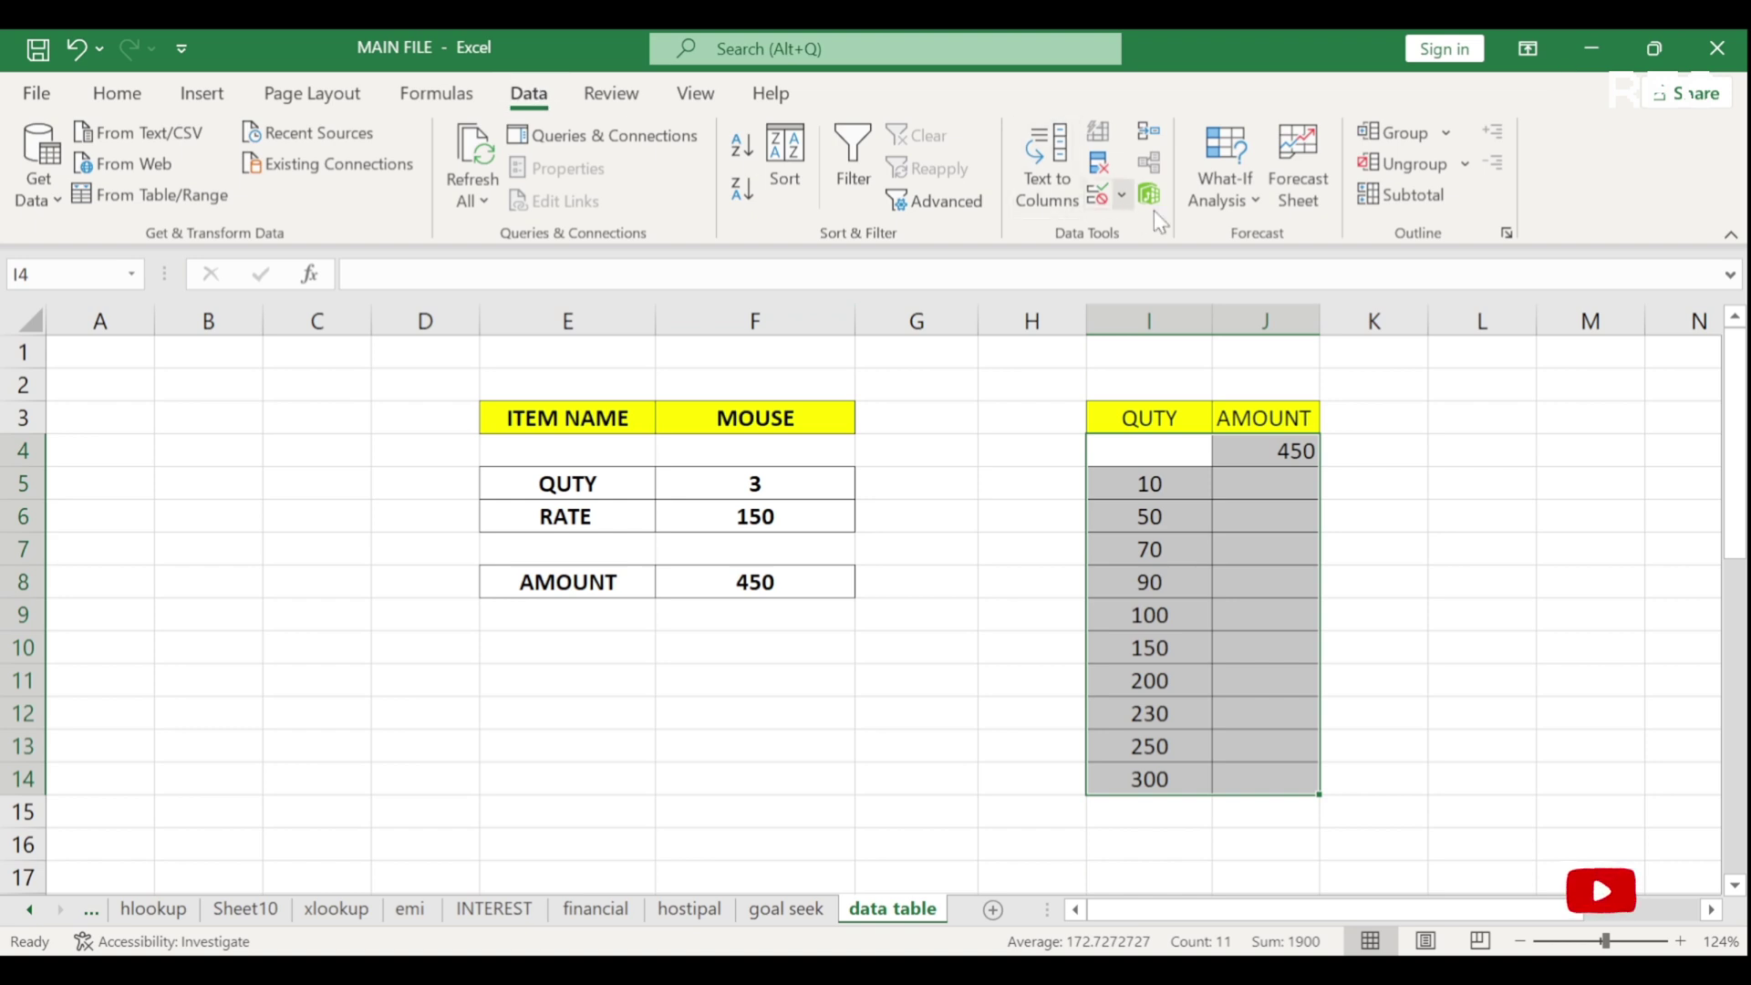
click(1240, 214)
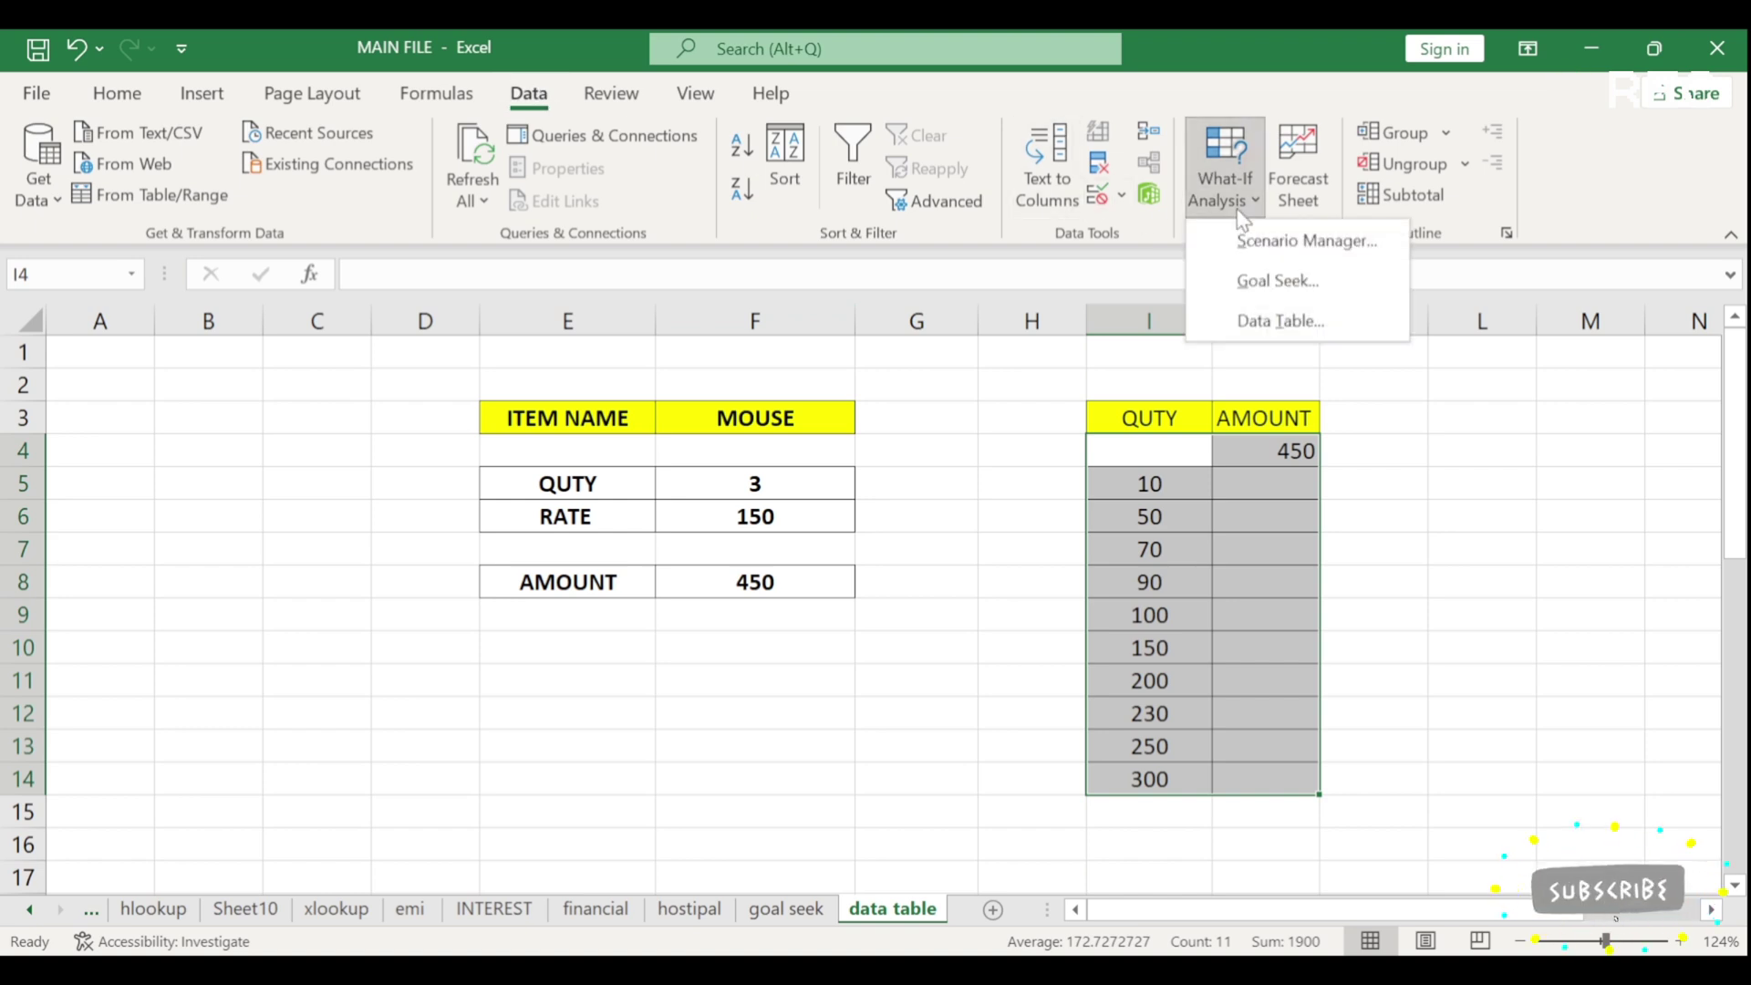
click(1277, 320)
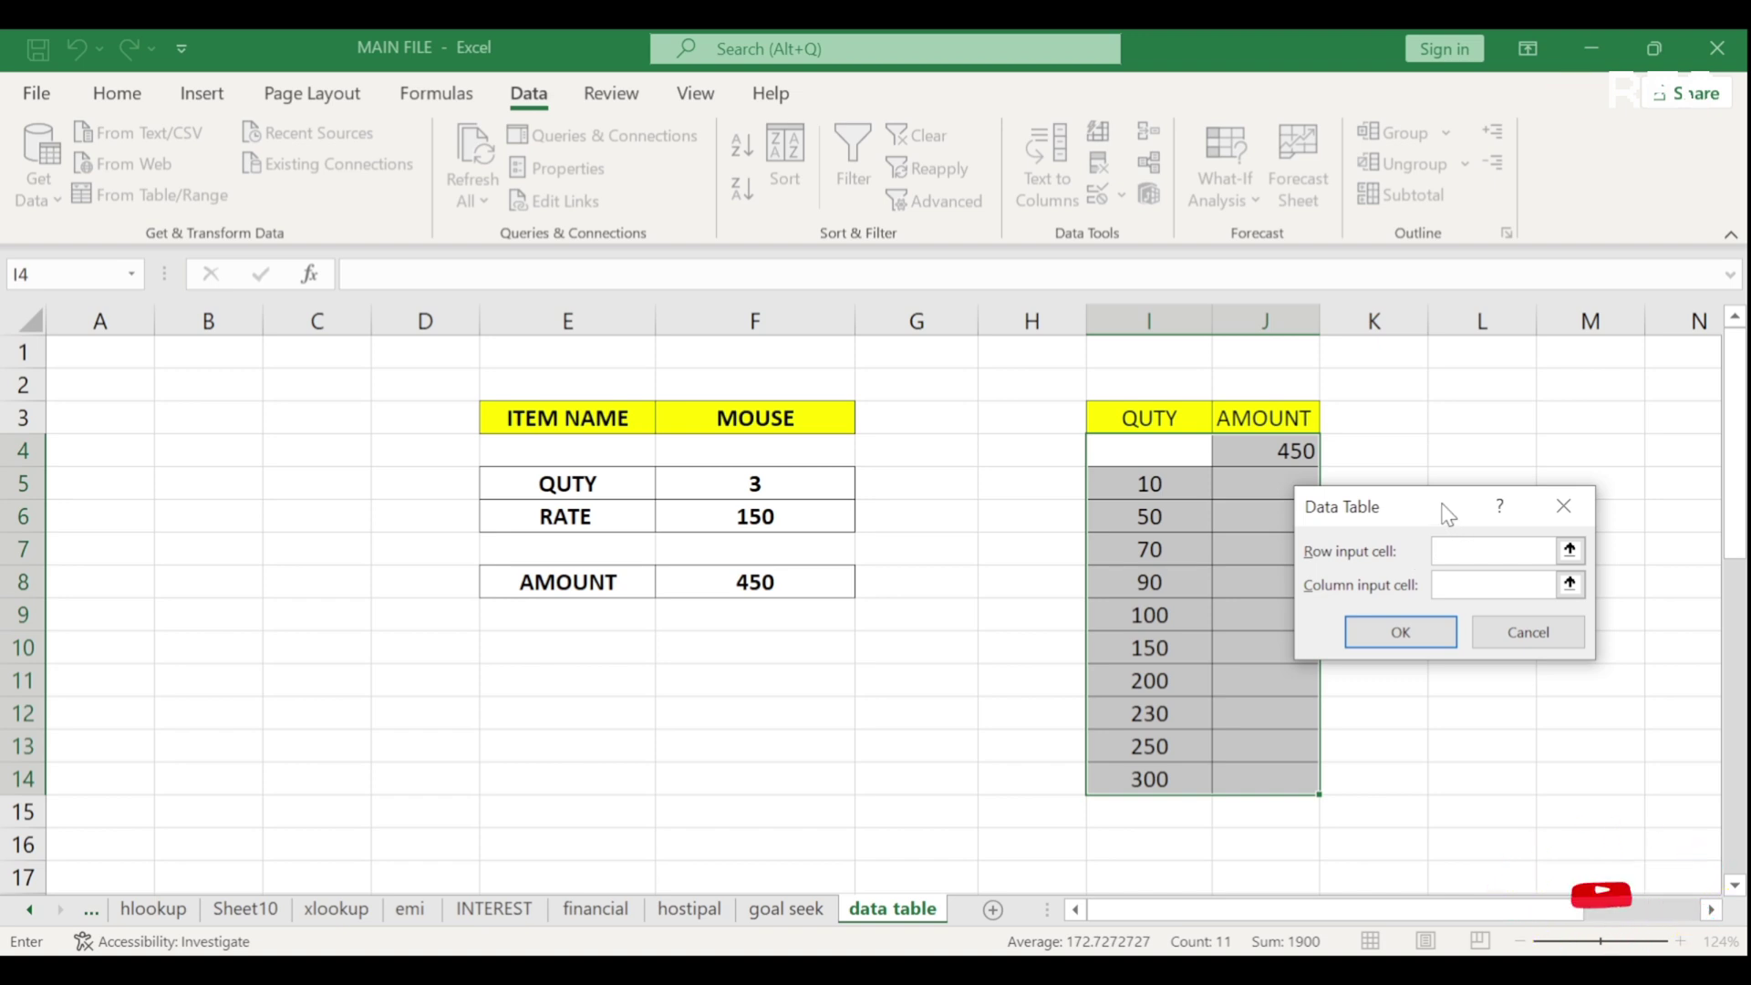
drag(1448, 514, 1490, 480)
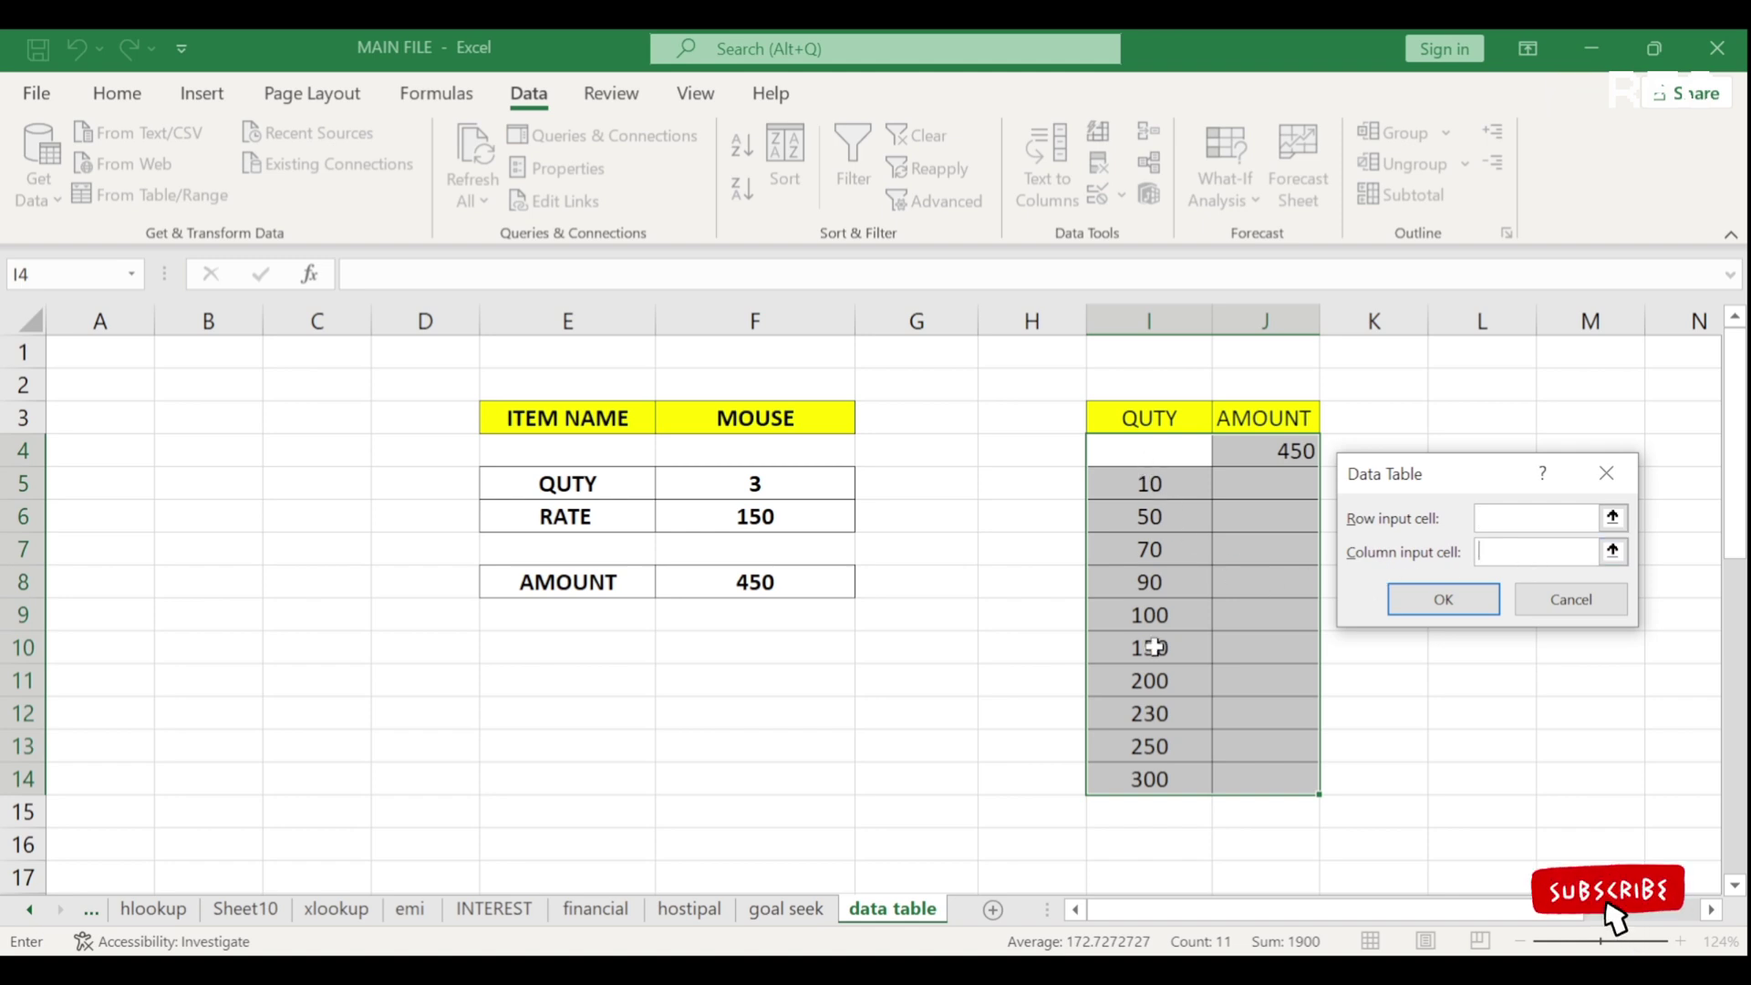
click(770, 484)
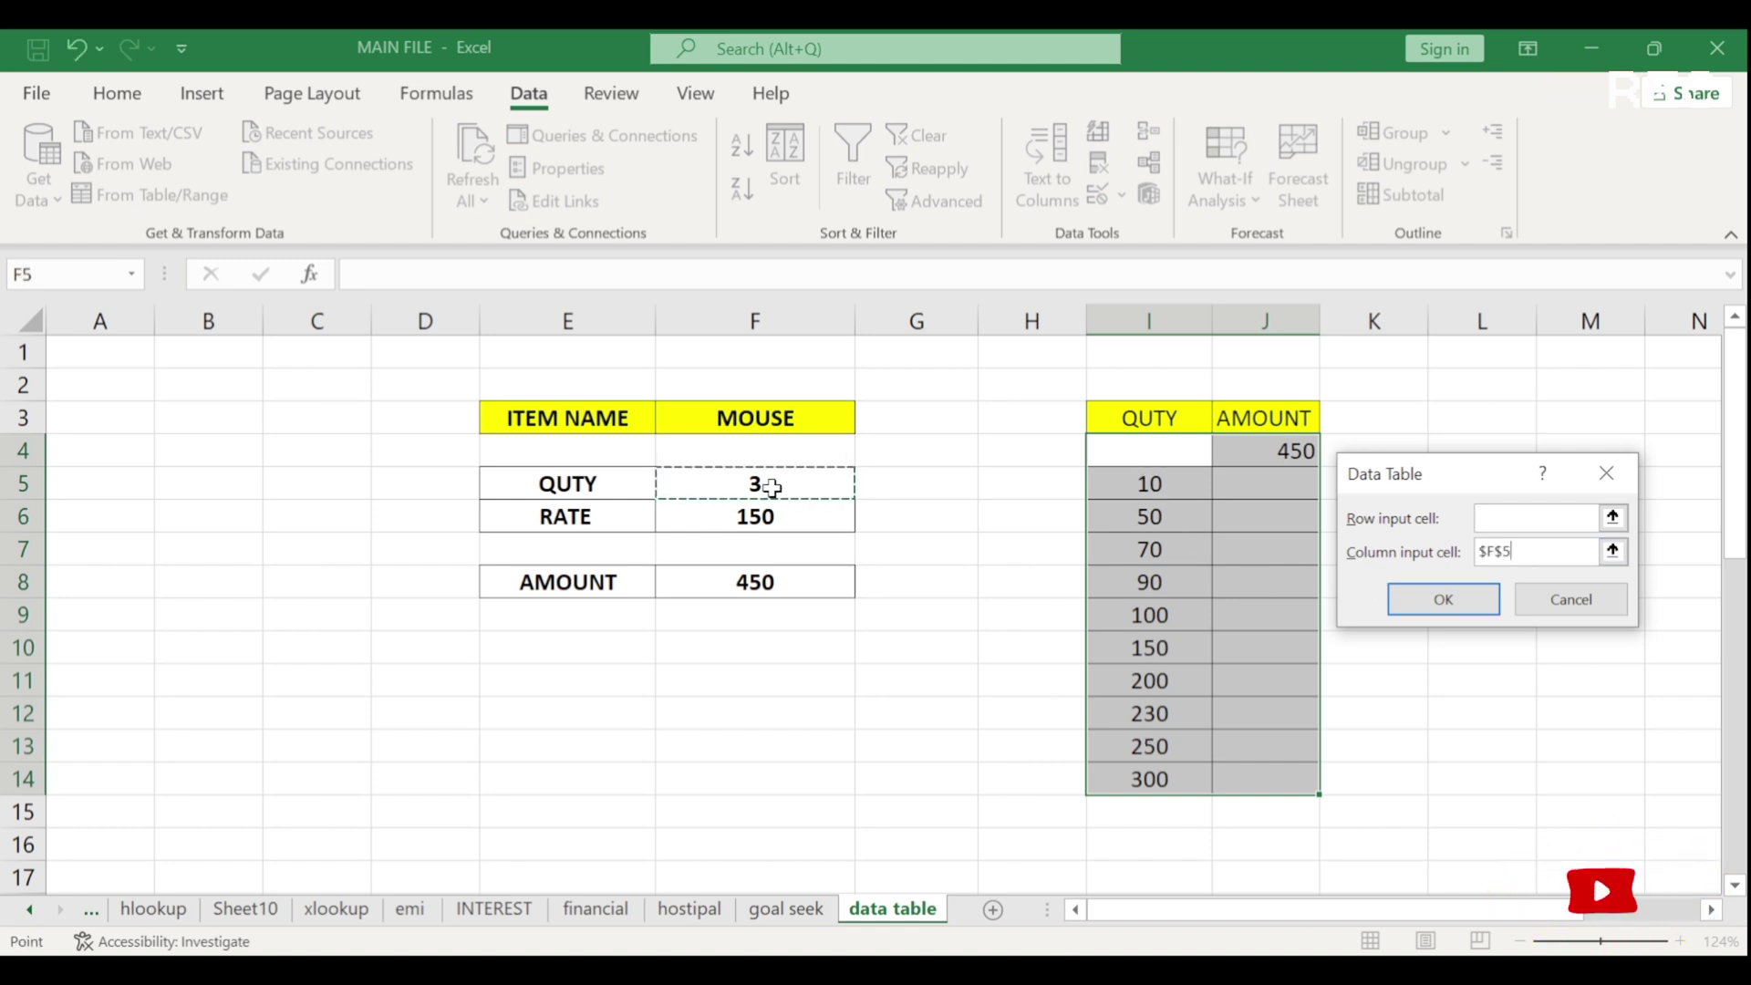
click(1439, 602)
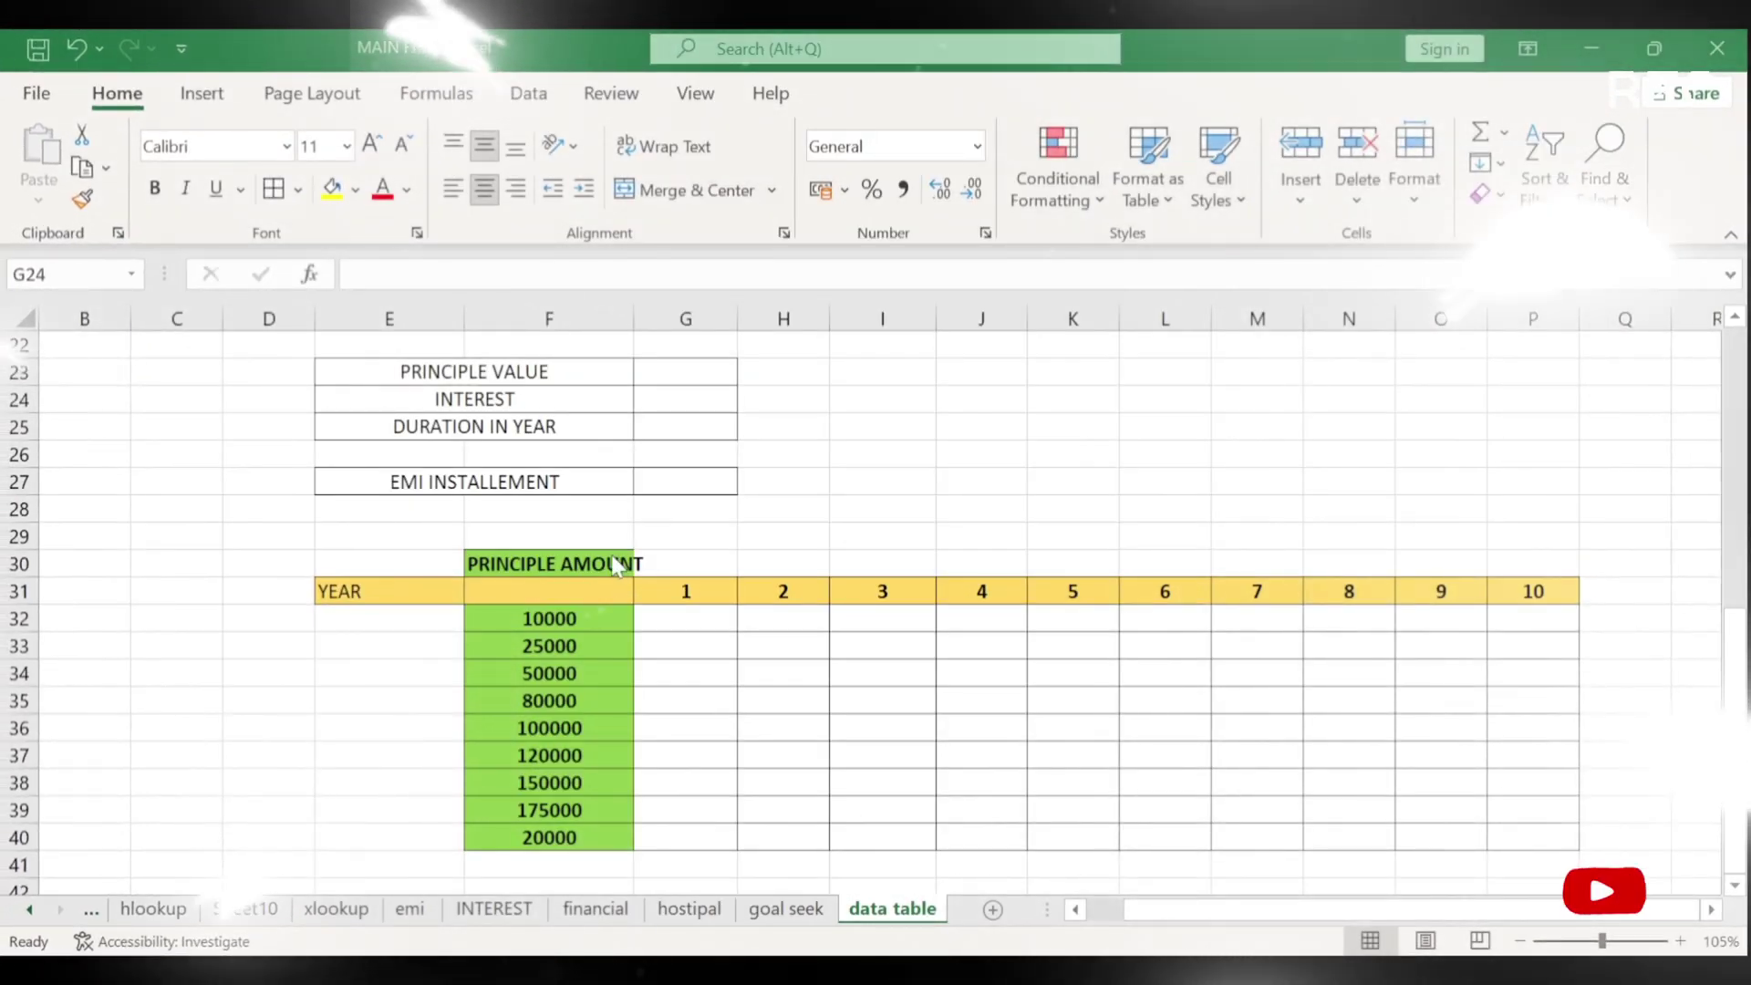
Fill in the loan inputs in G23:G25: principle value 10000, interest 10% and duration 1 year.
click(667, 371)
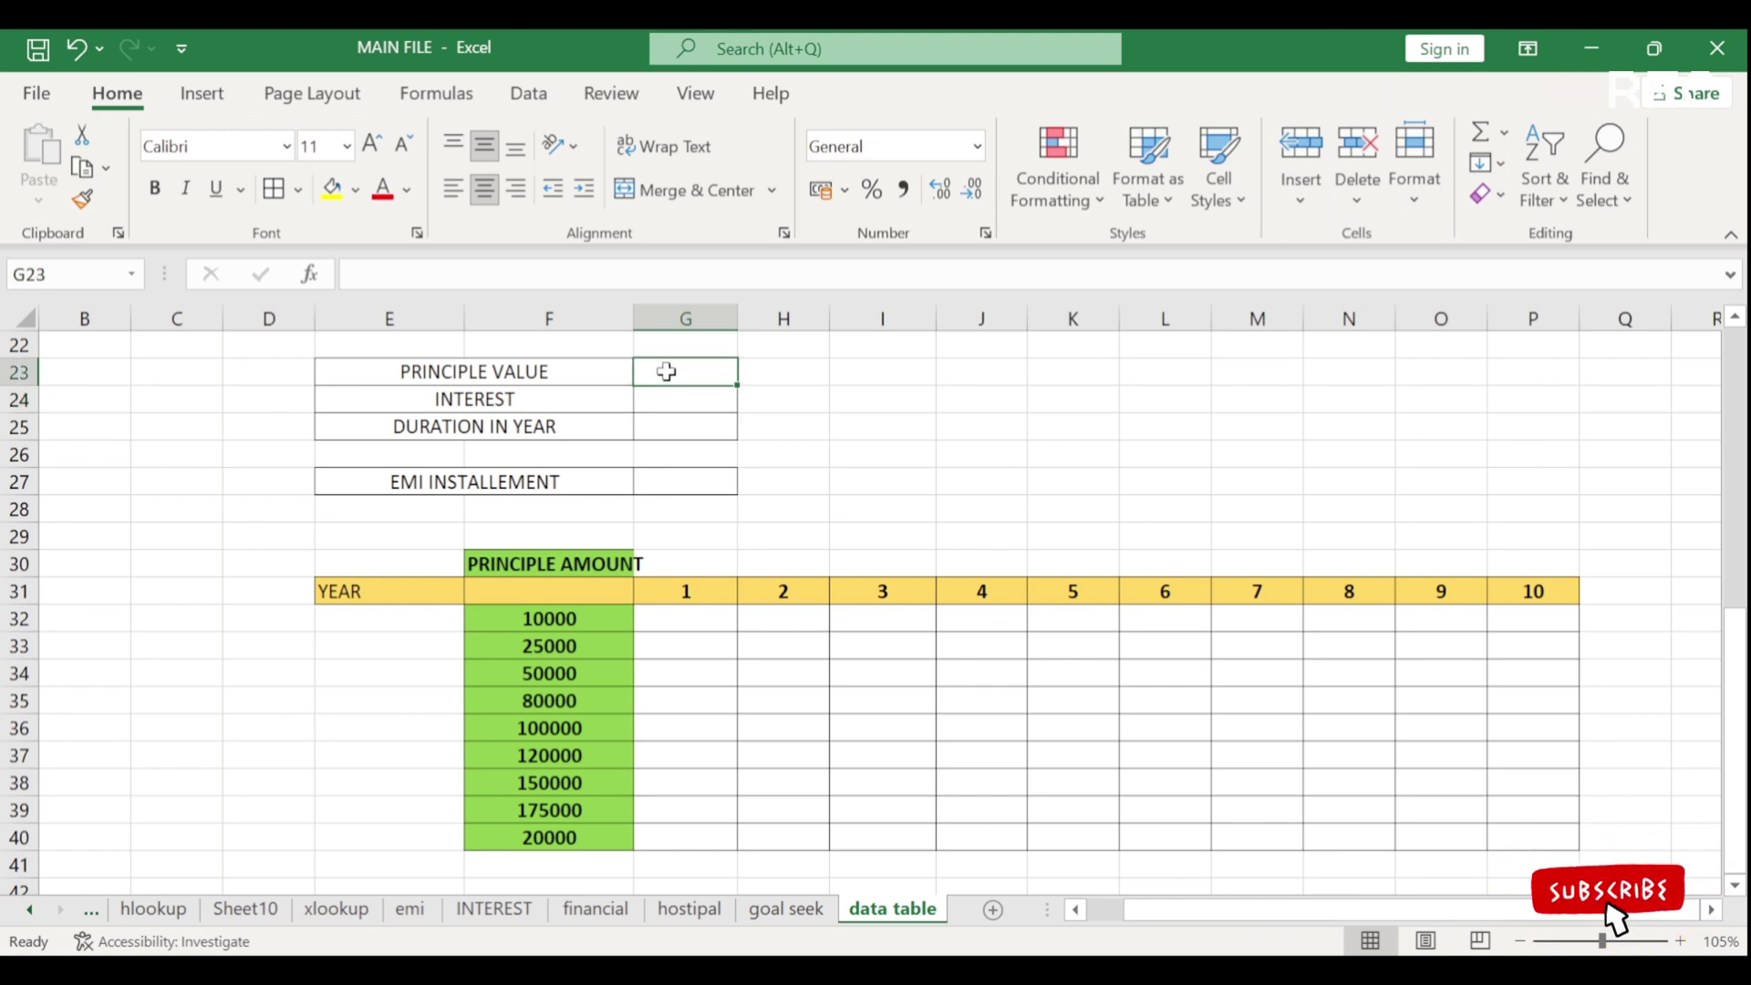
text(1000)
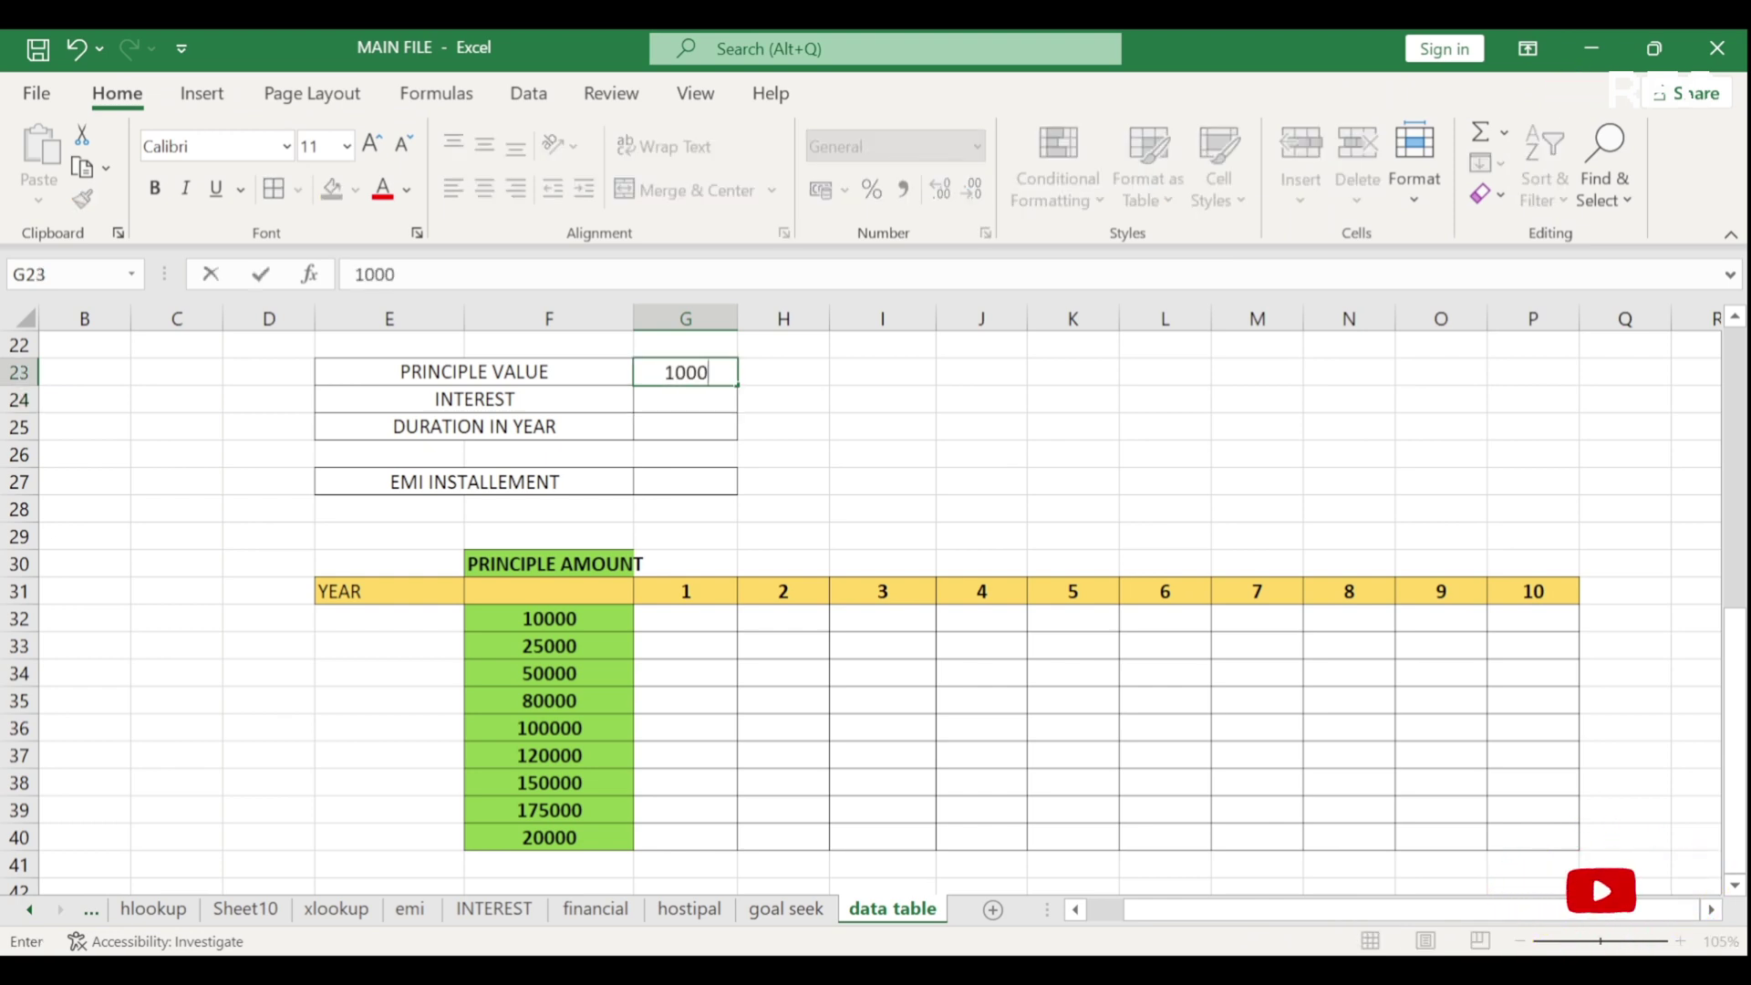
text(0)
key(Return)
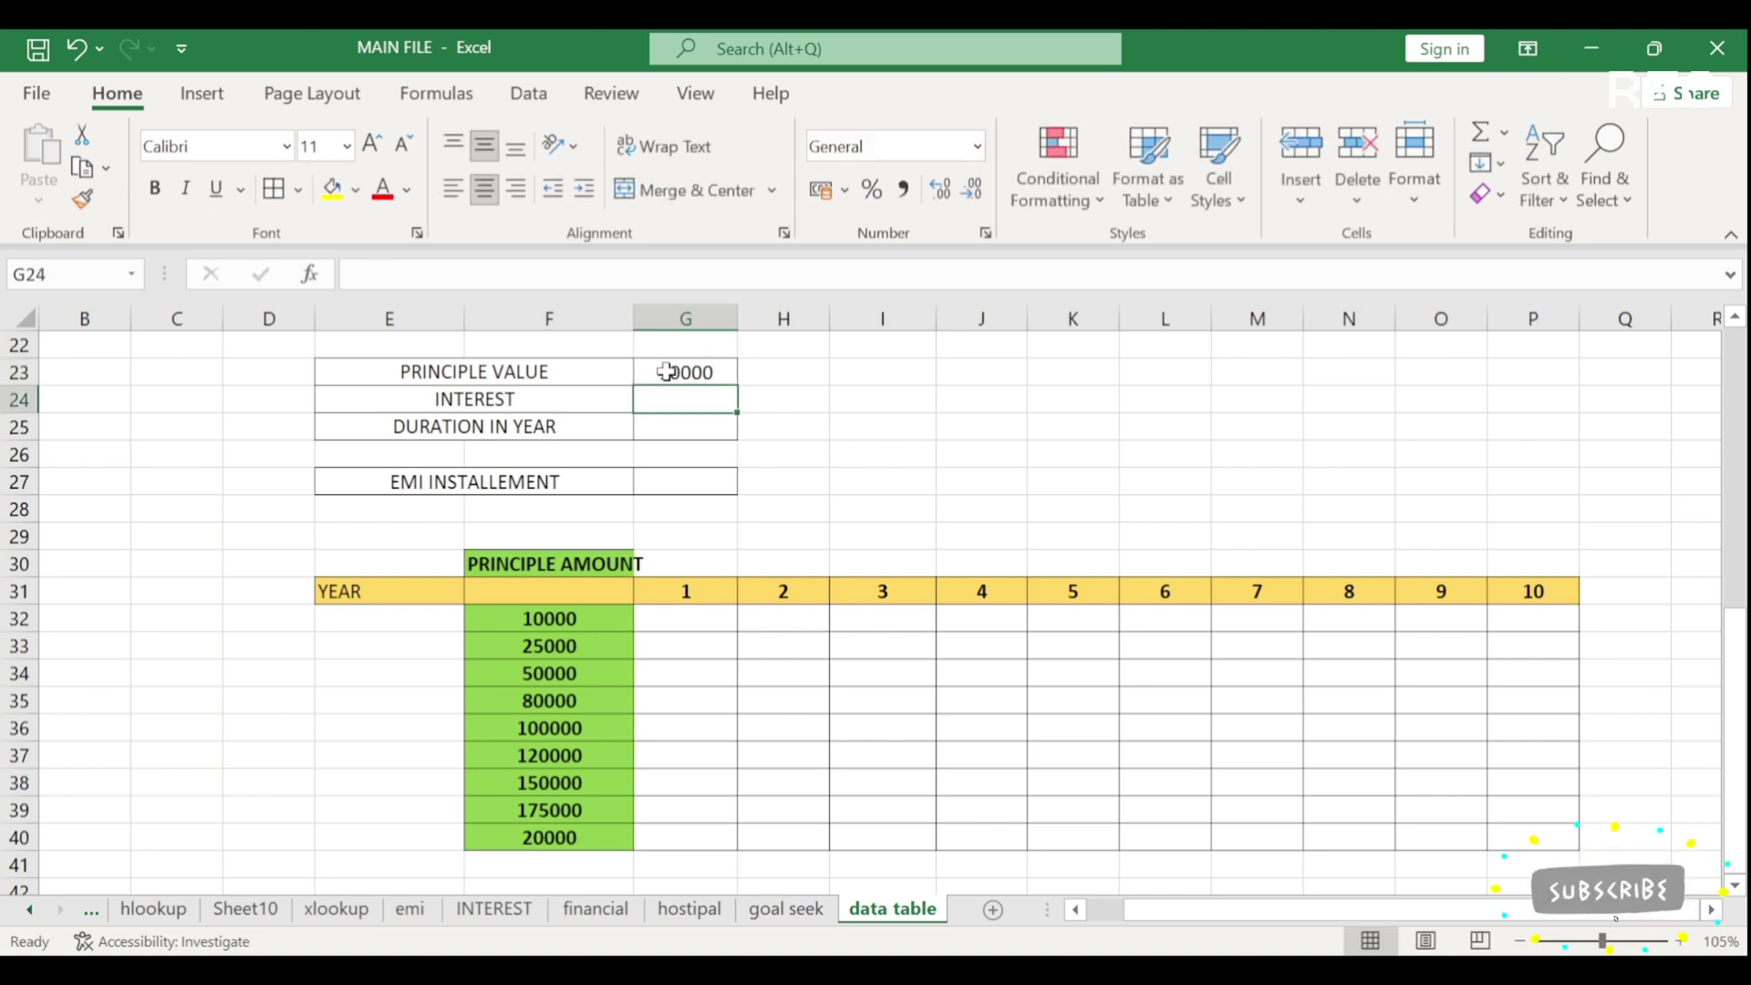
text(10)
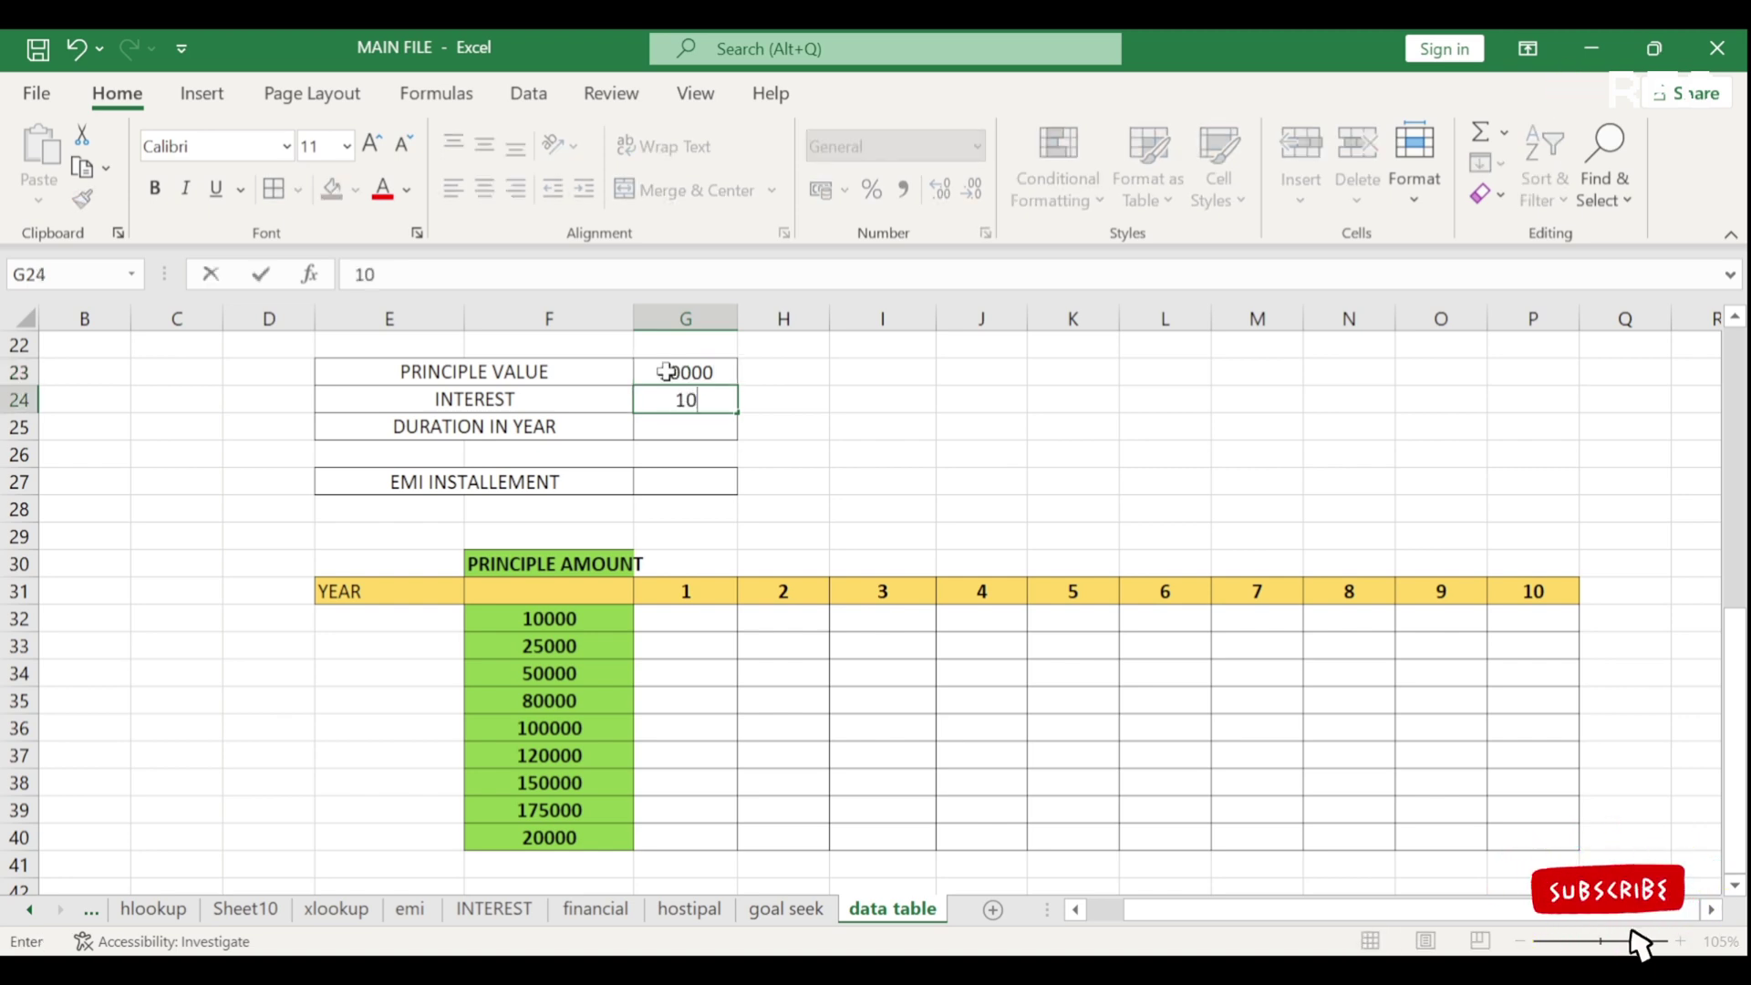
text(%)
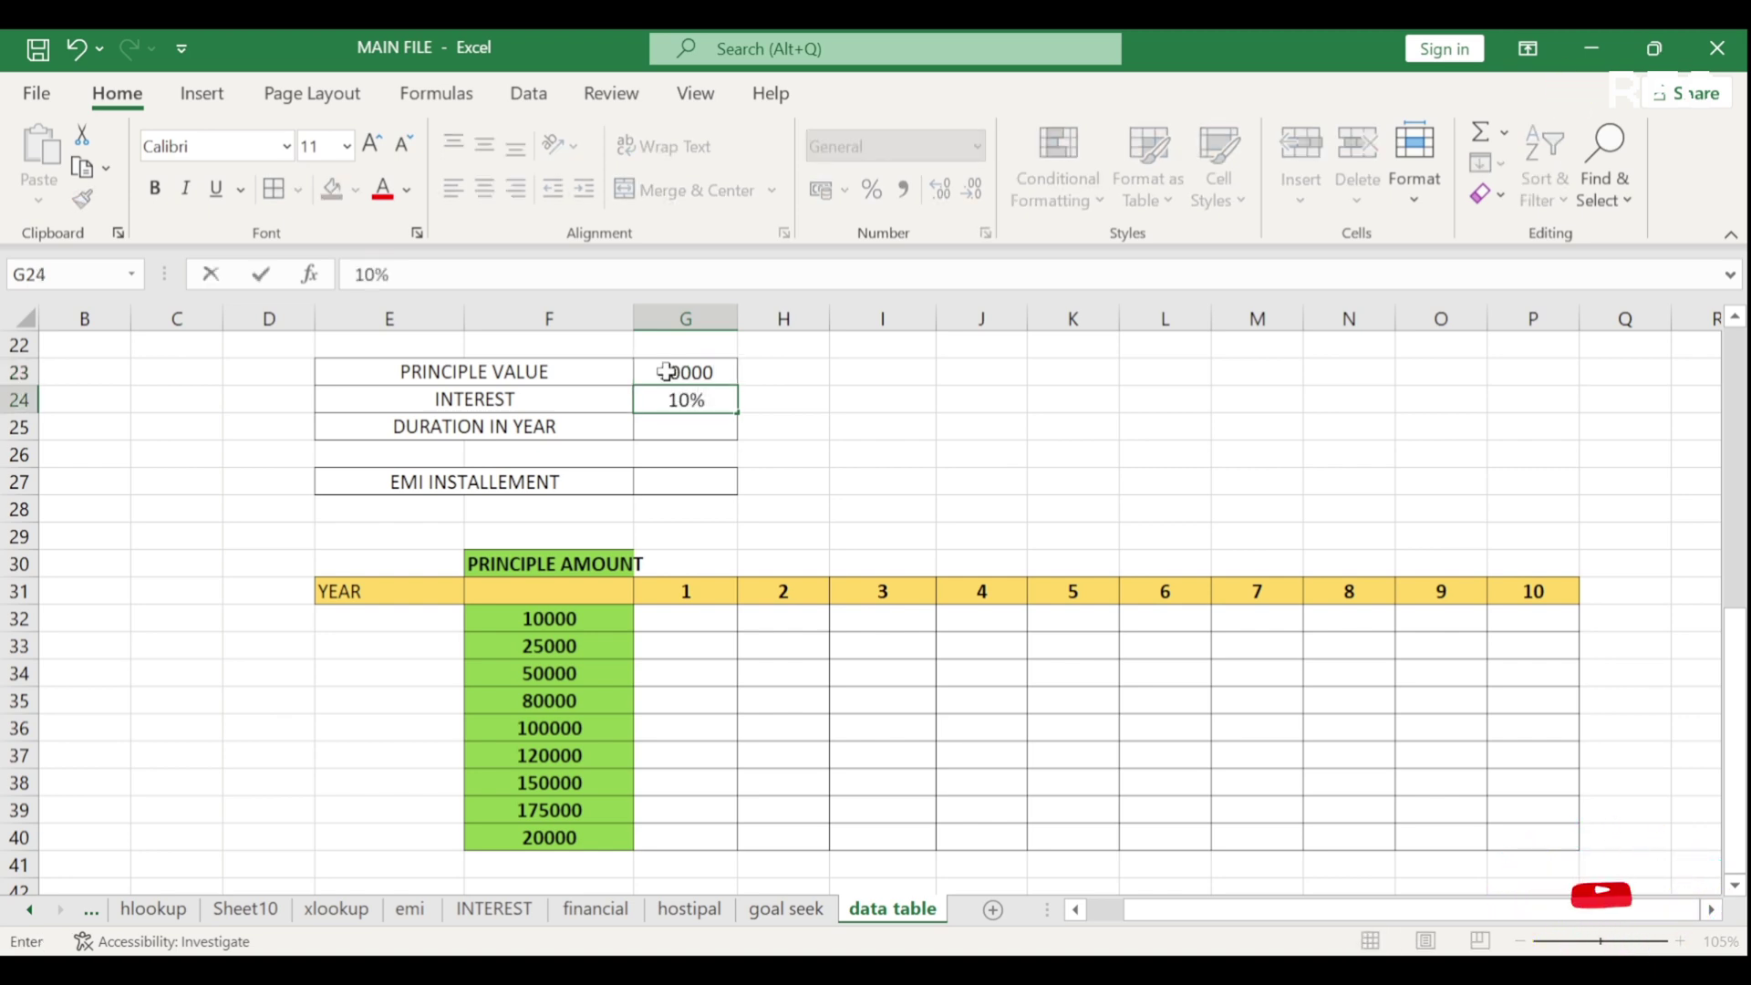
key(Return)
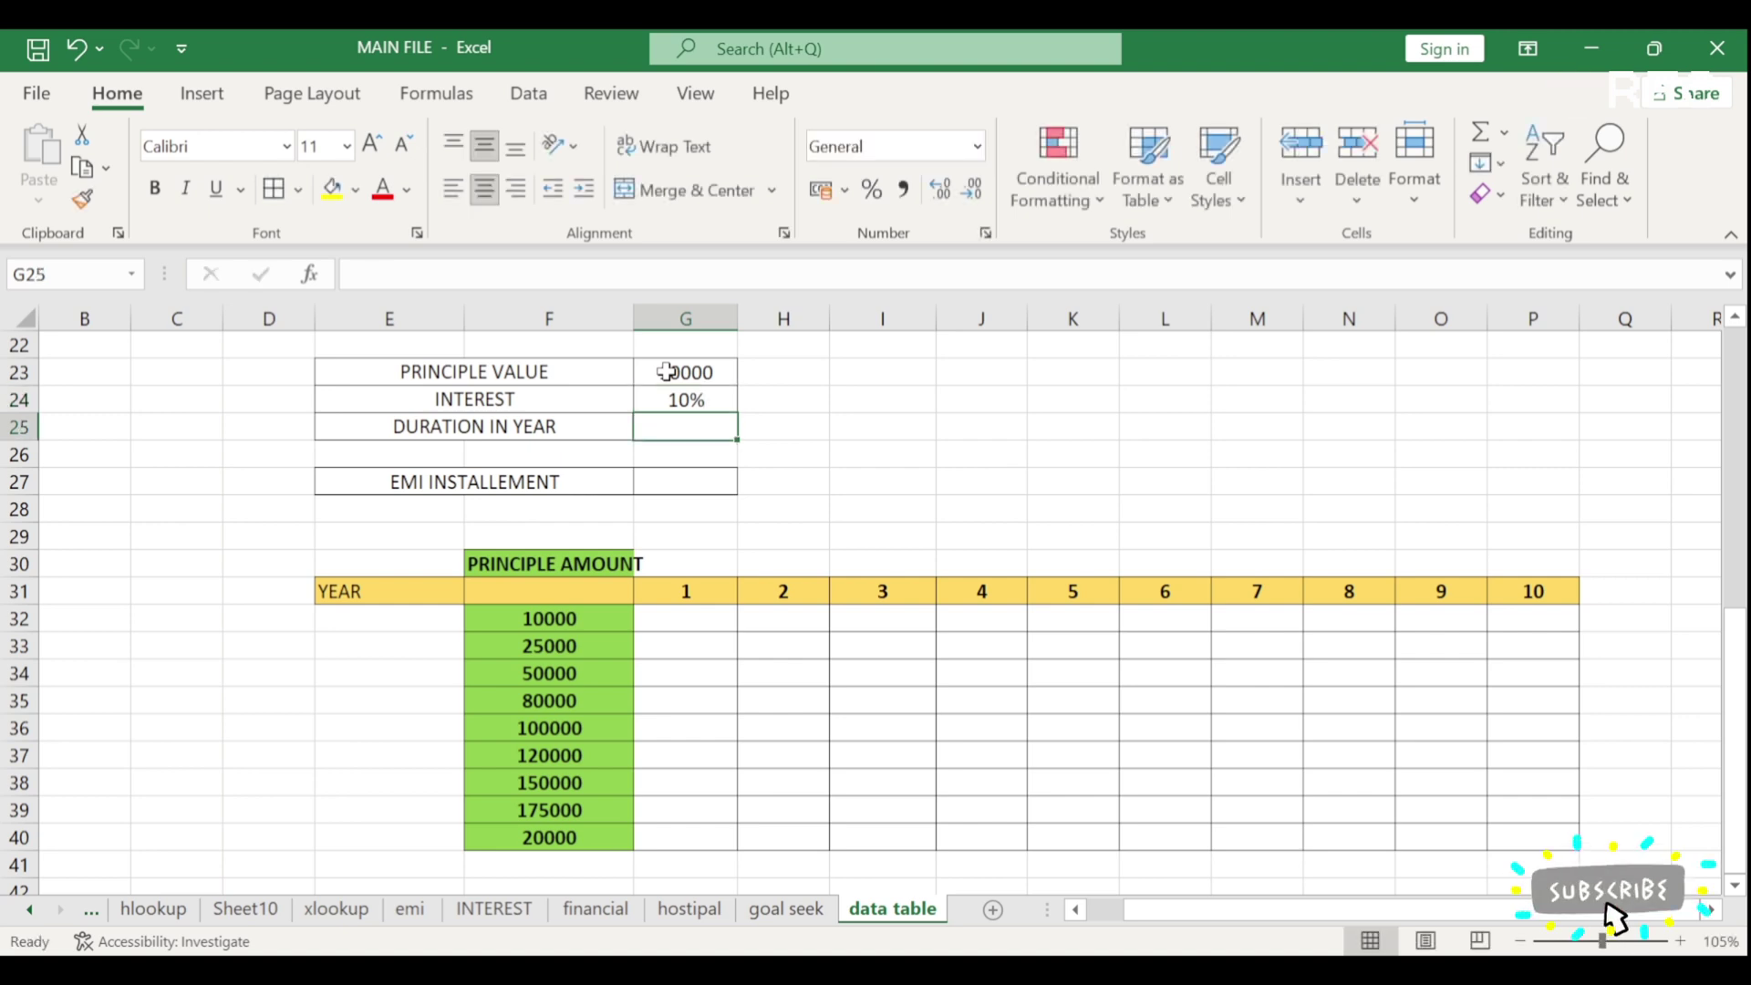
text(1)
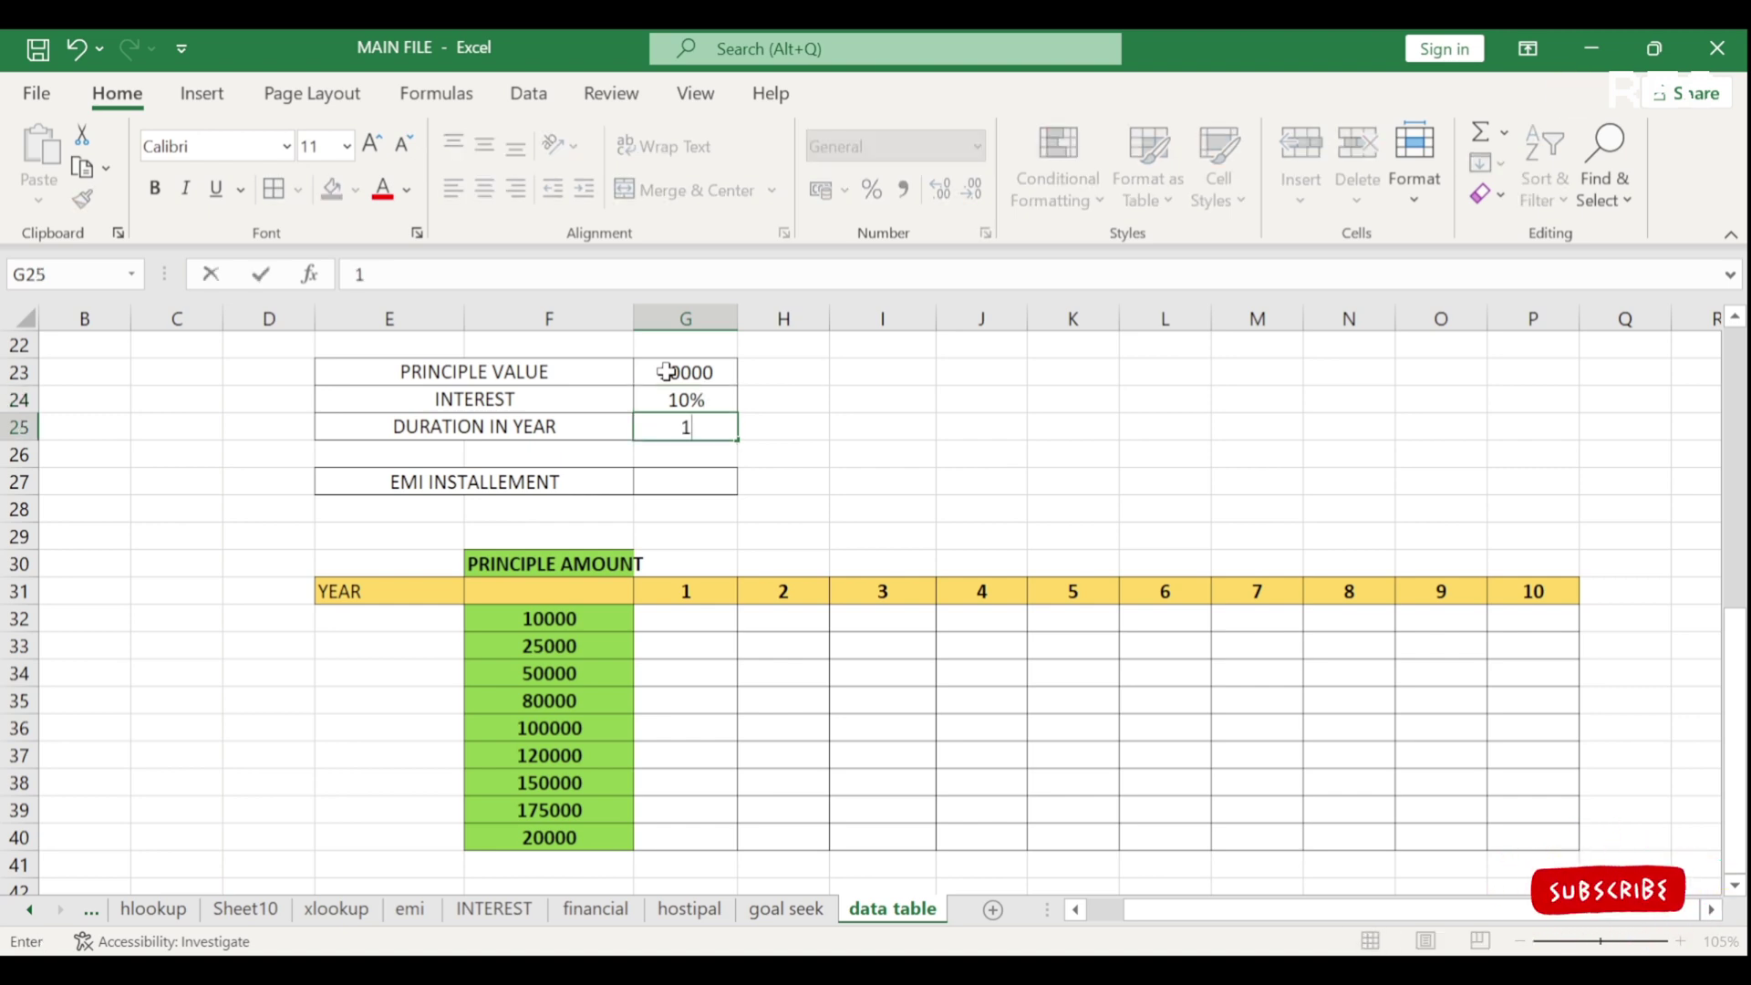
Calculate the EMI installement in cell G27 with the formula =PMT(G24/12,G25*12,G23).
click(697, 481)
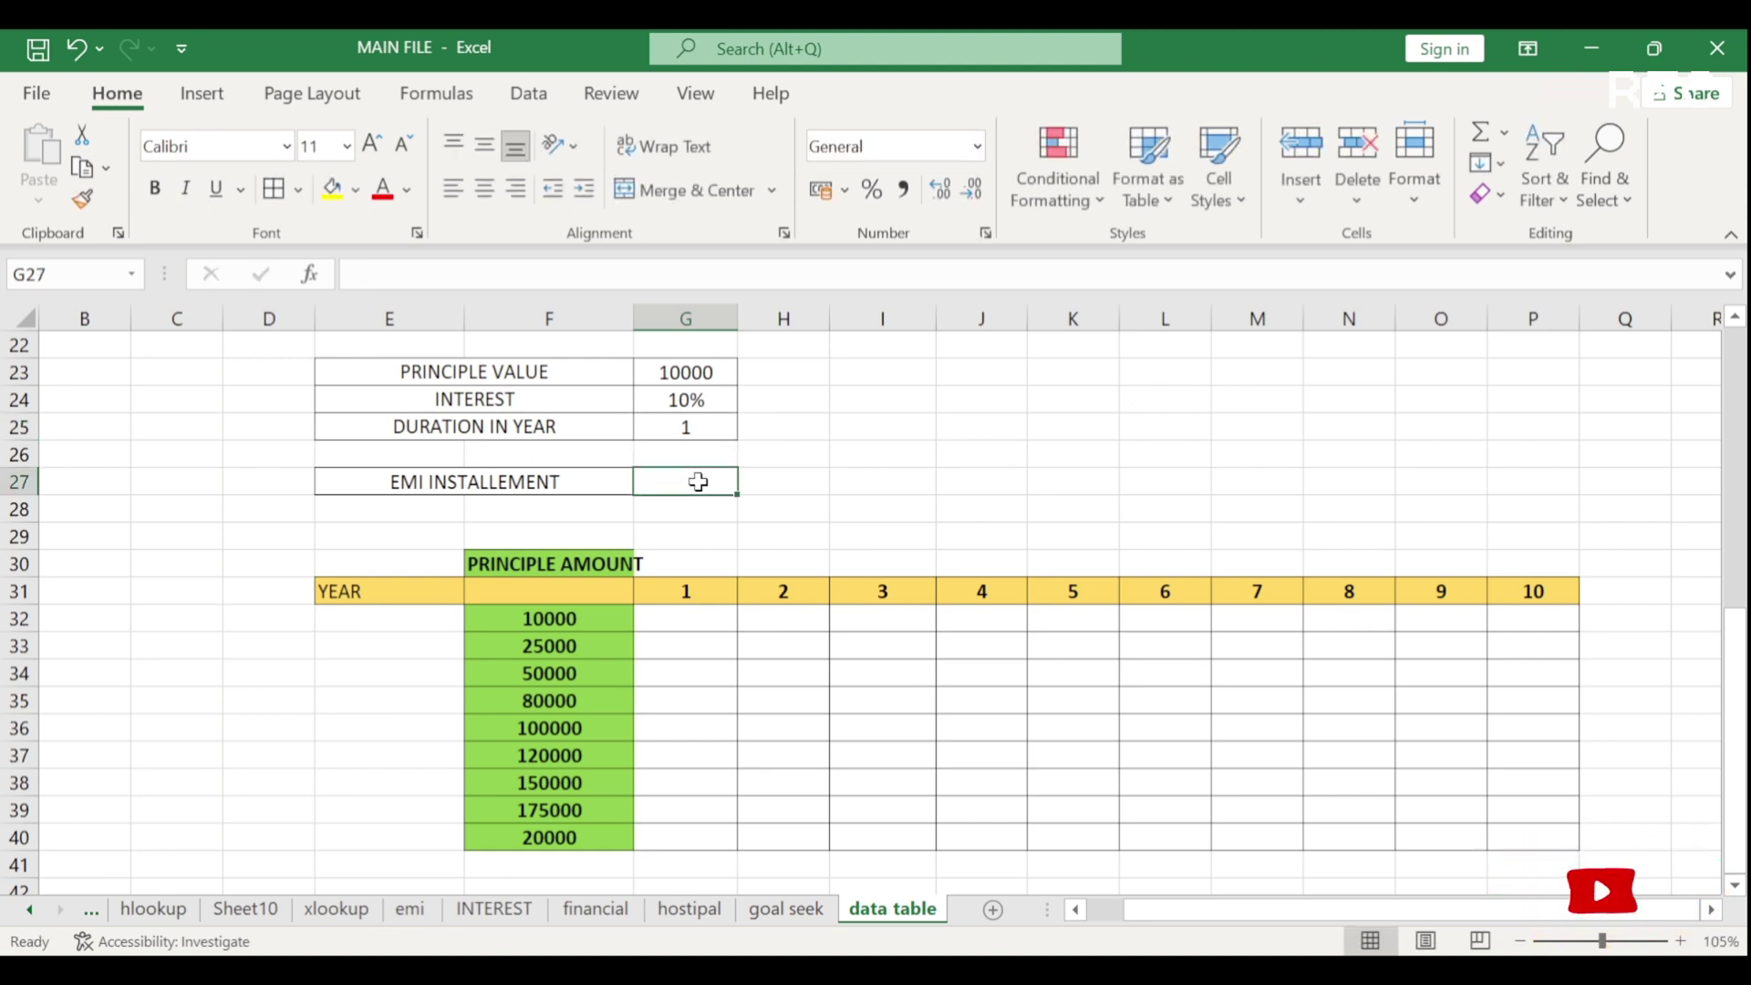
text(=P)
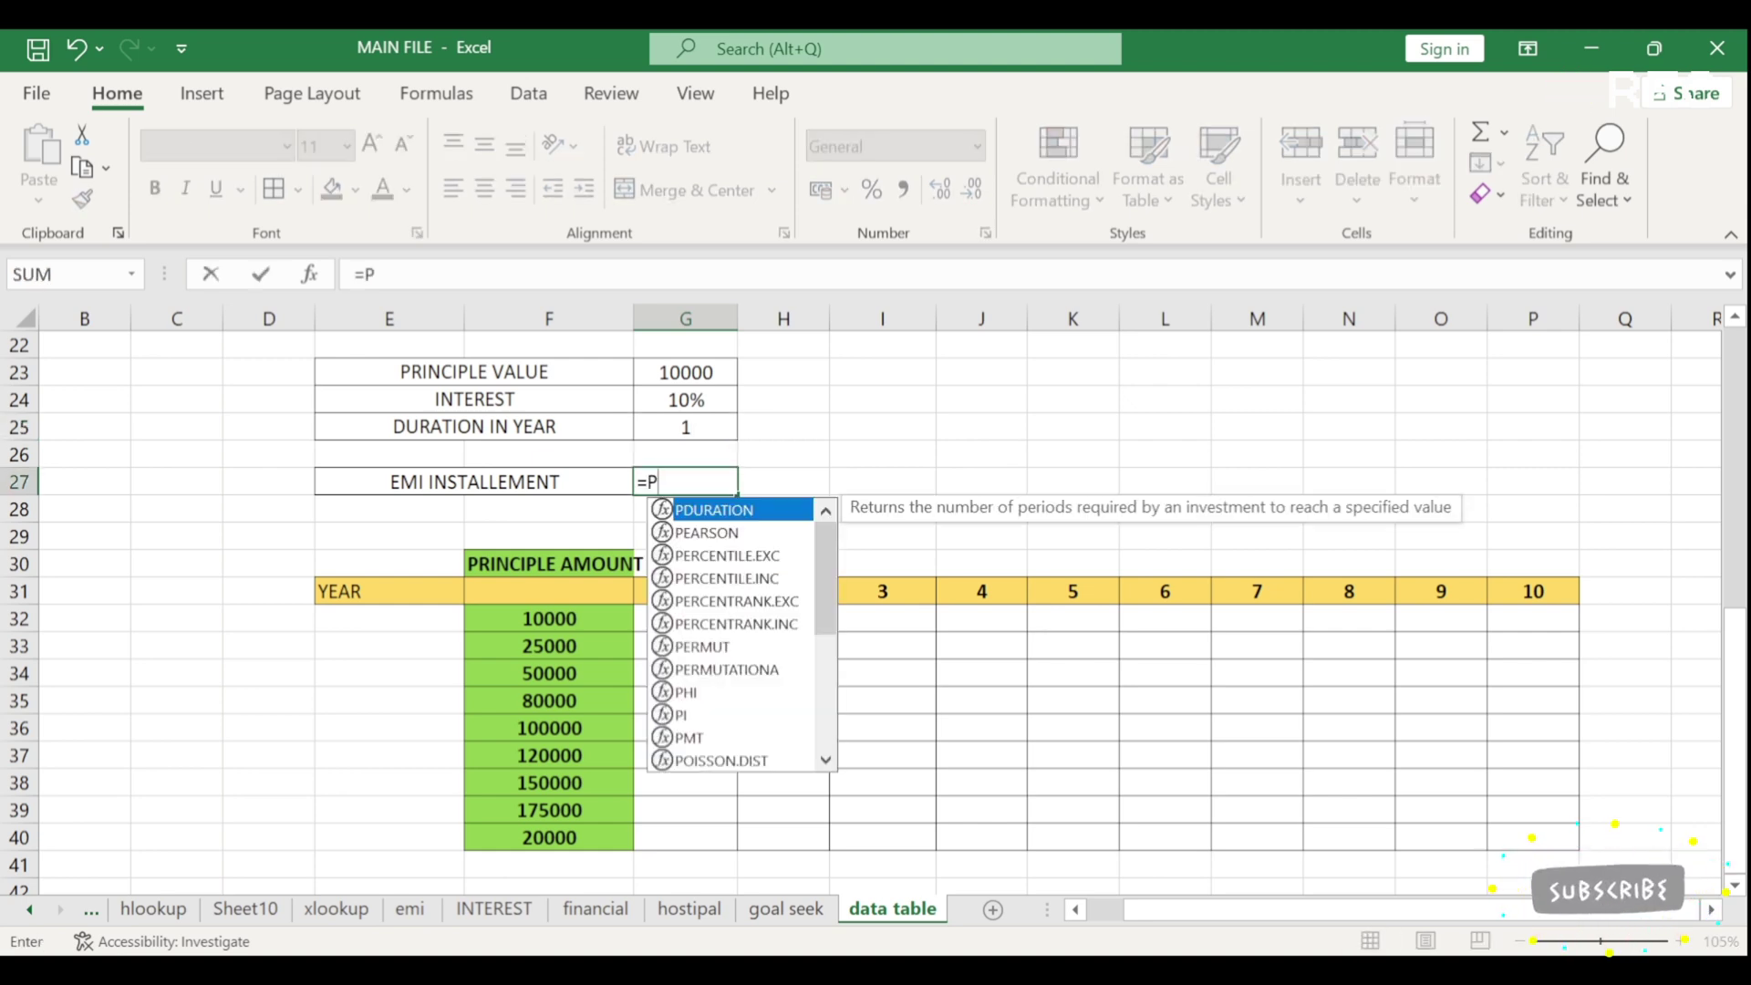
text(MT()
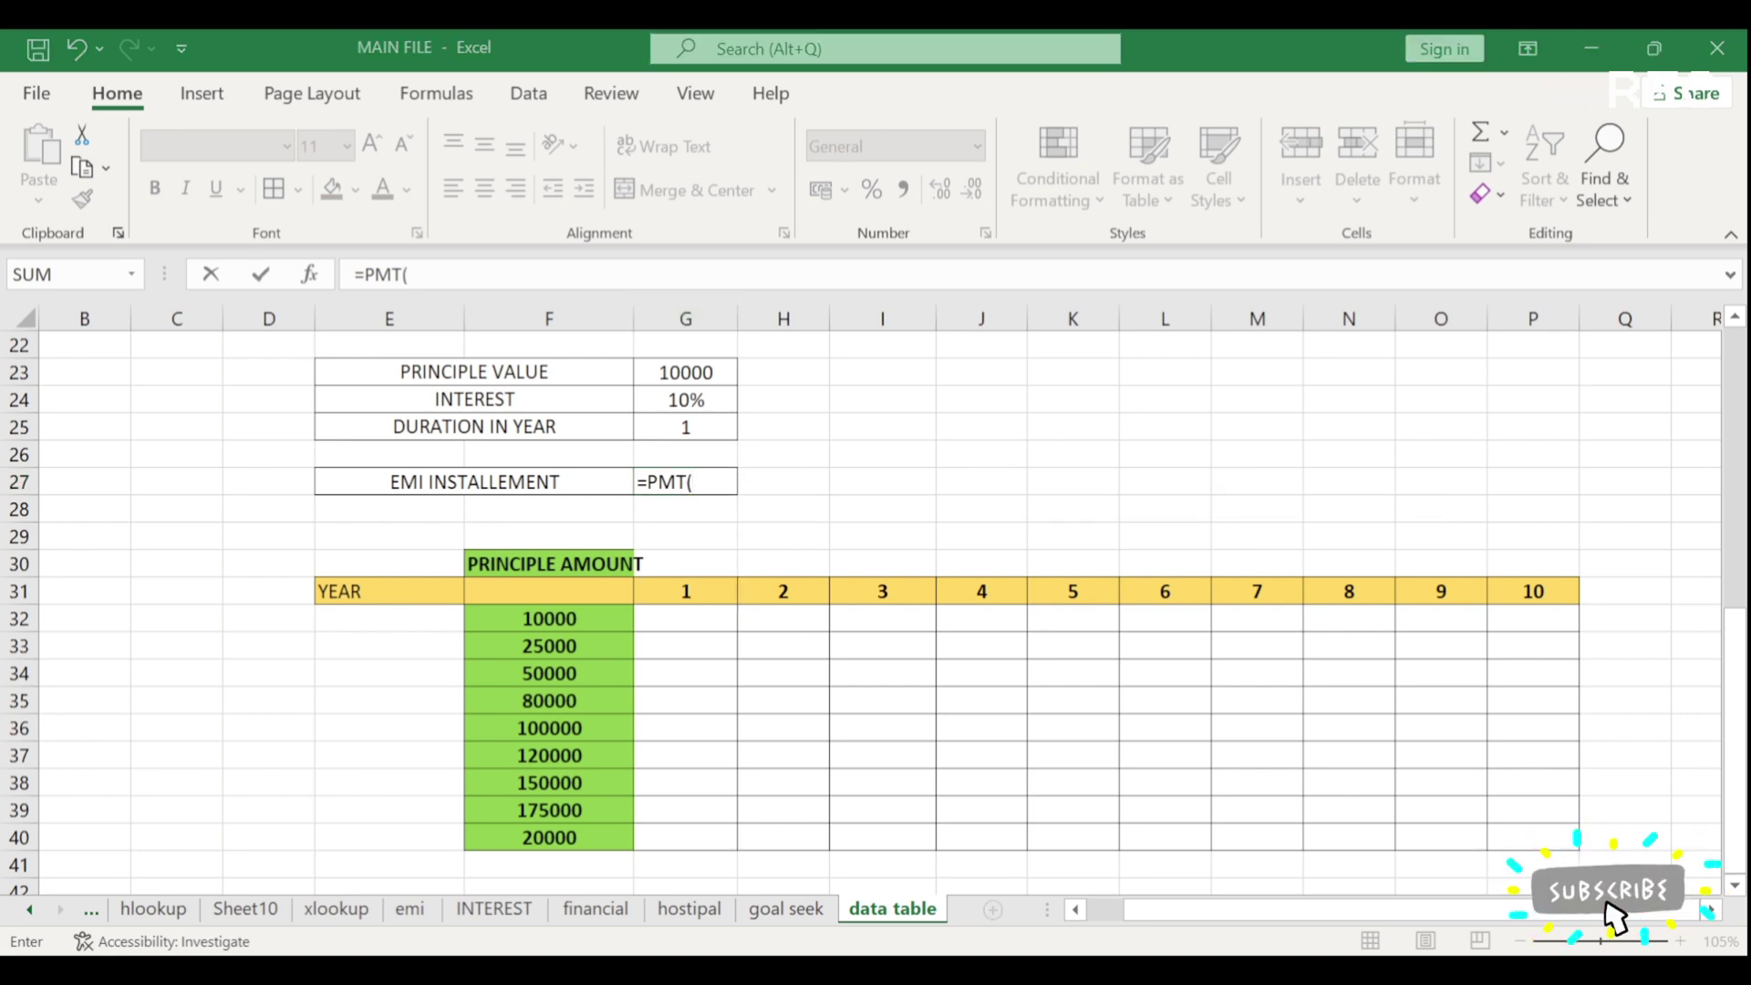
click(687, 400)
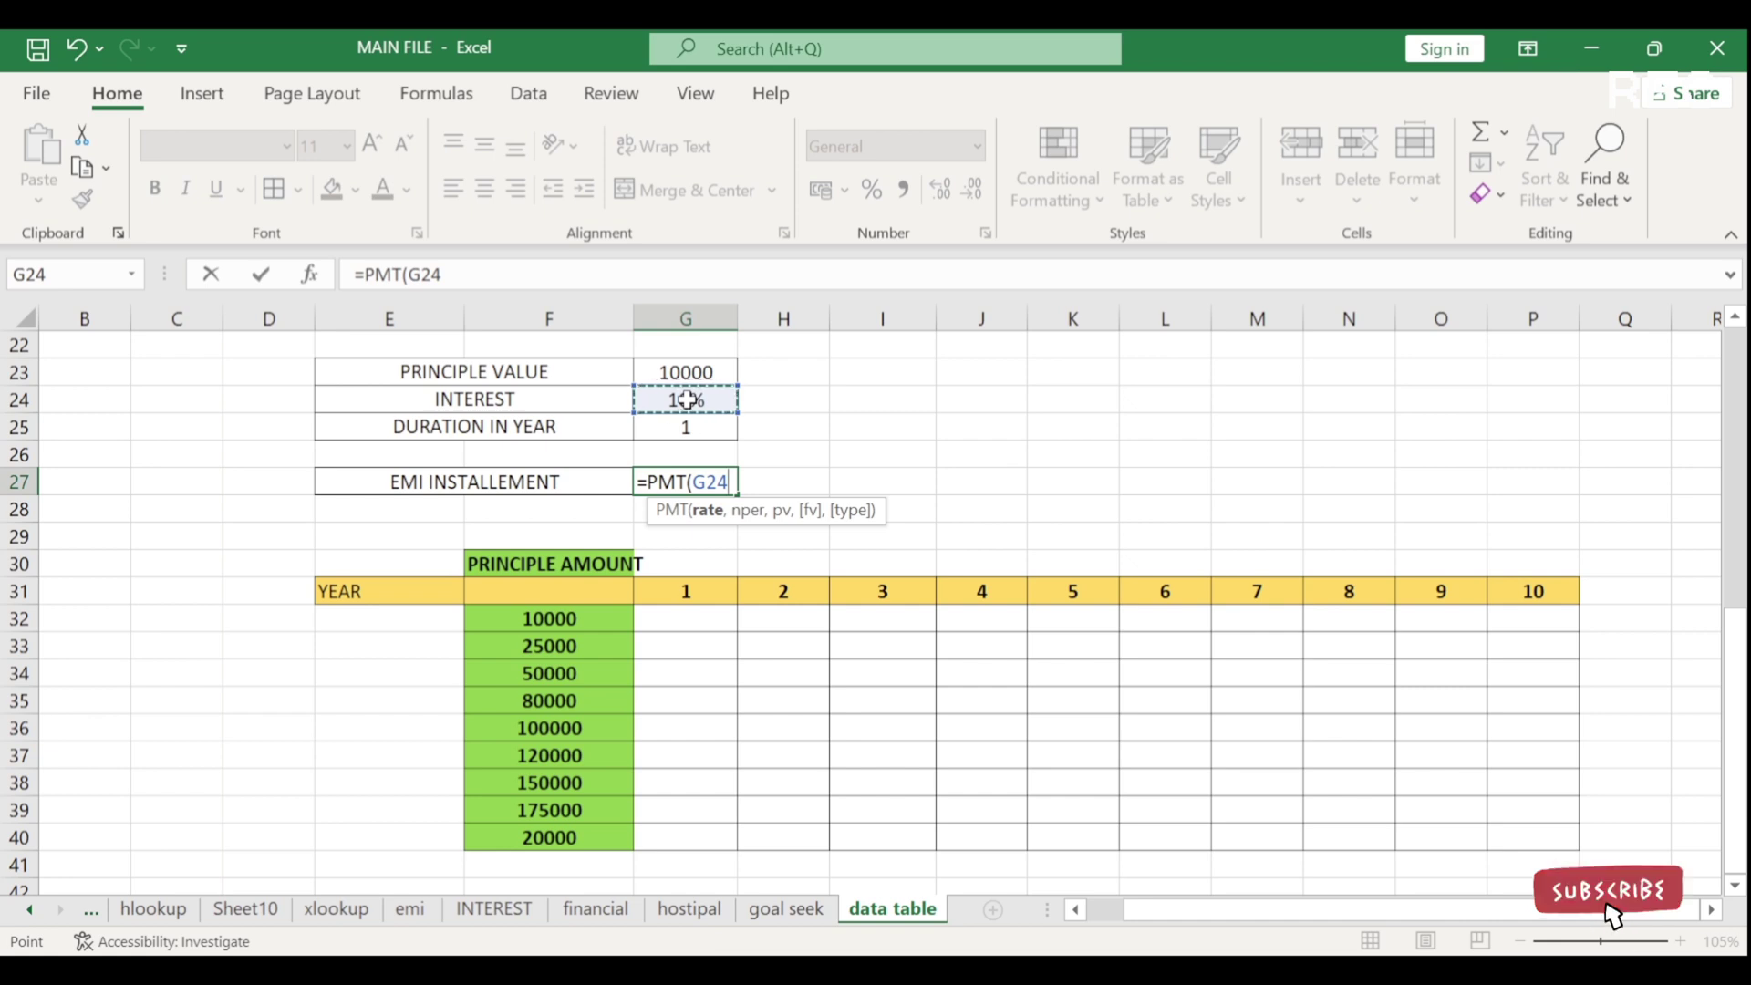
text(0)
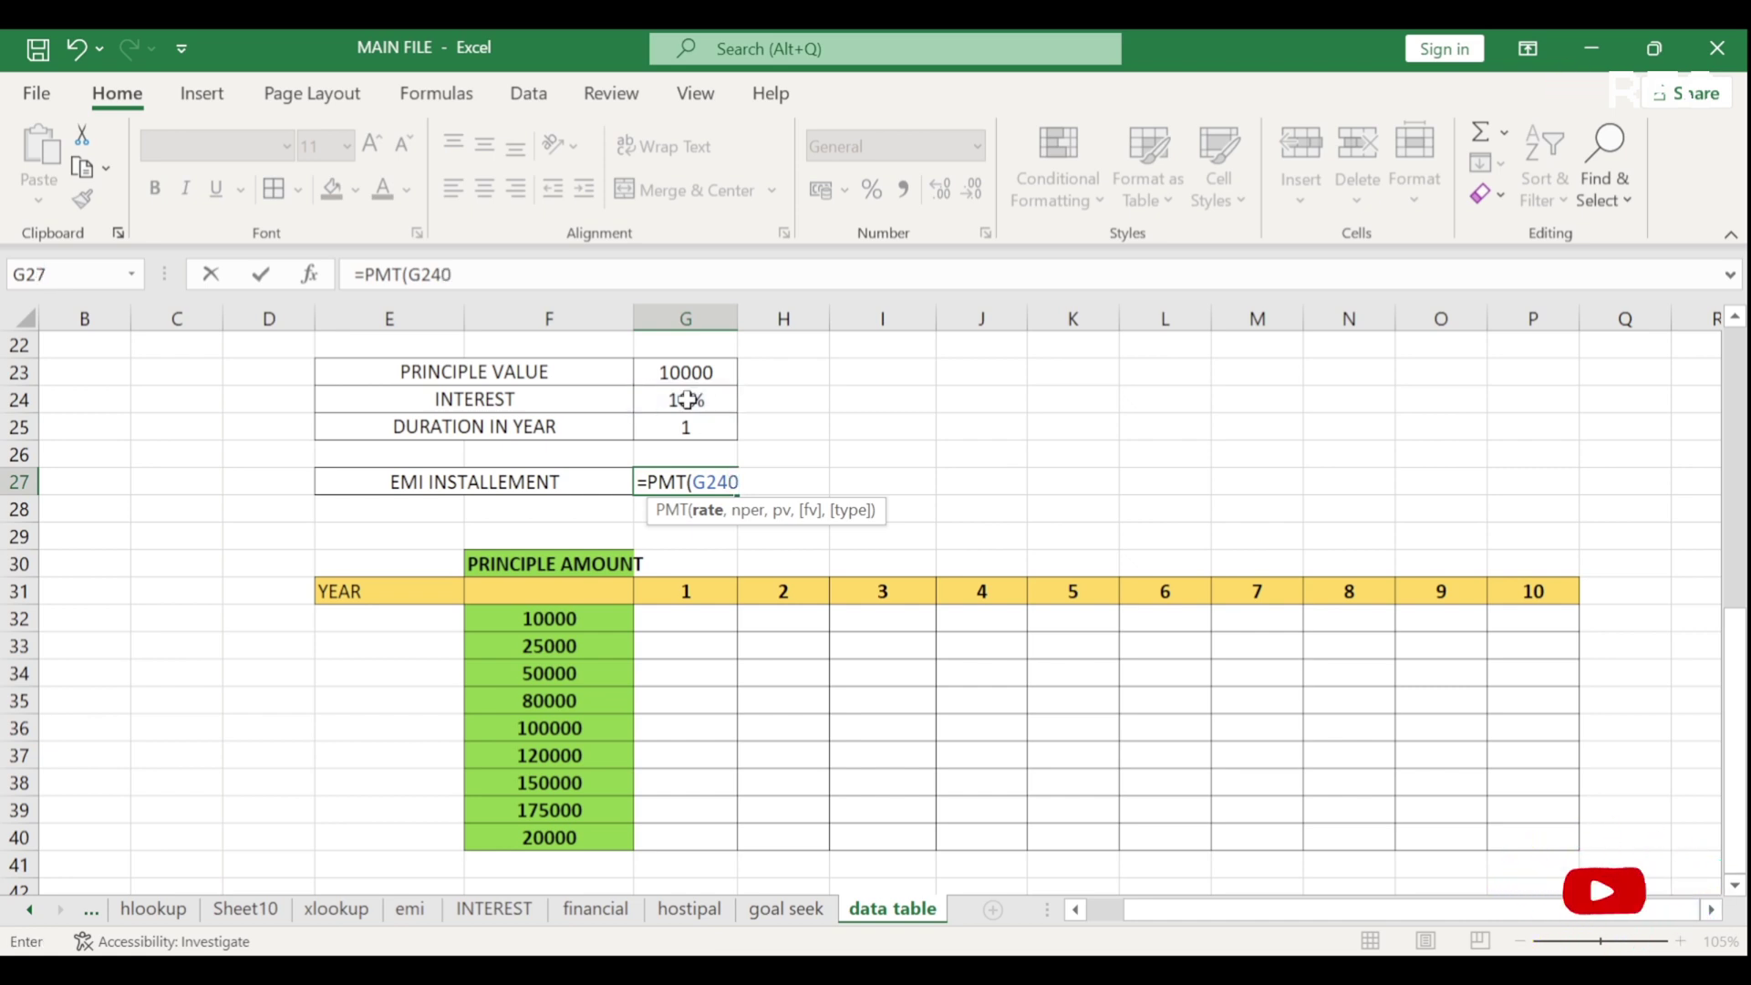
key(BackSpace)
text(/)
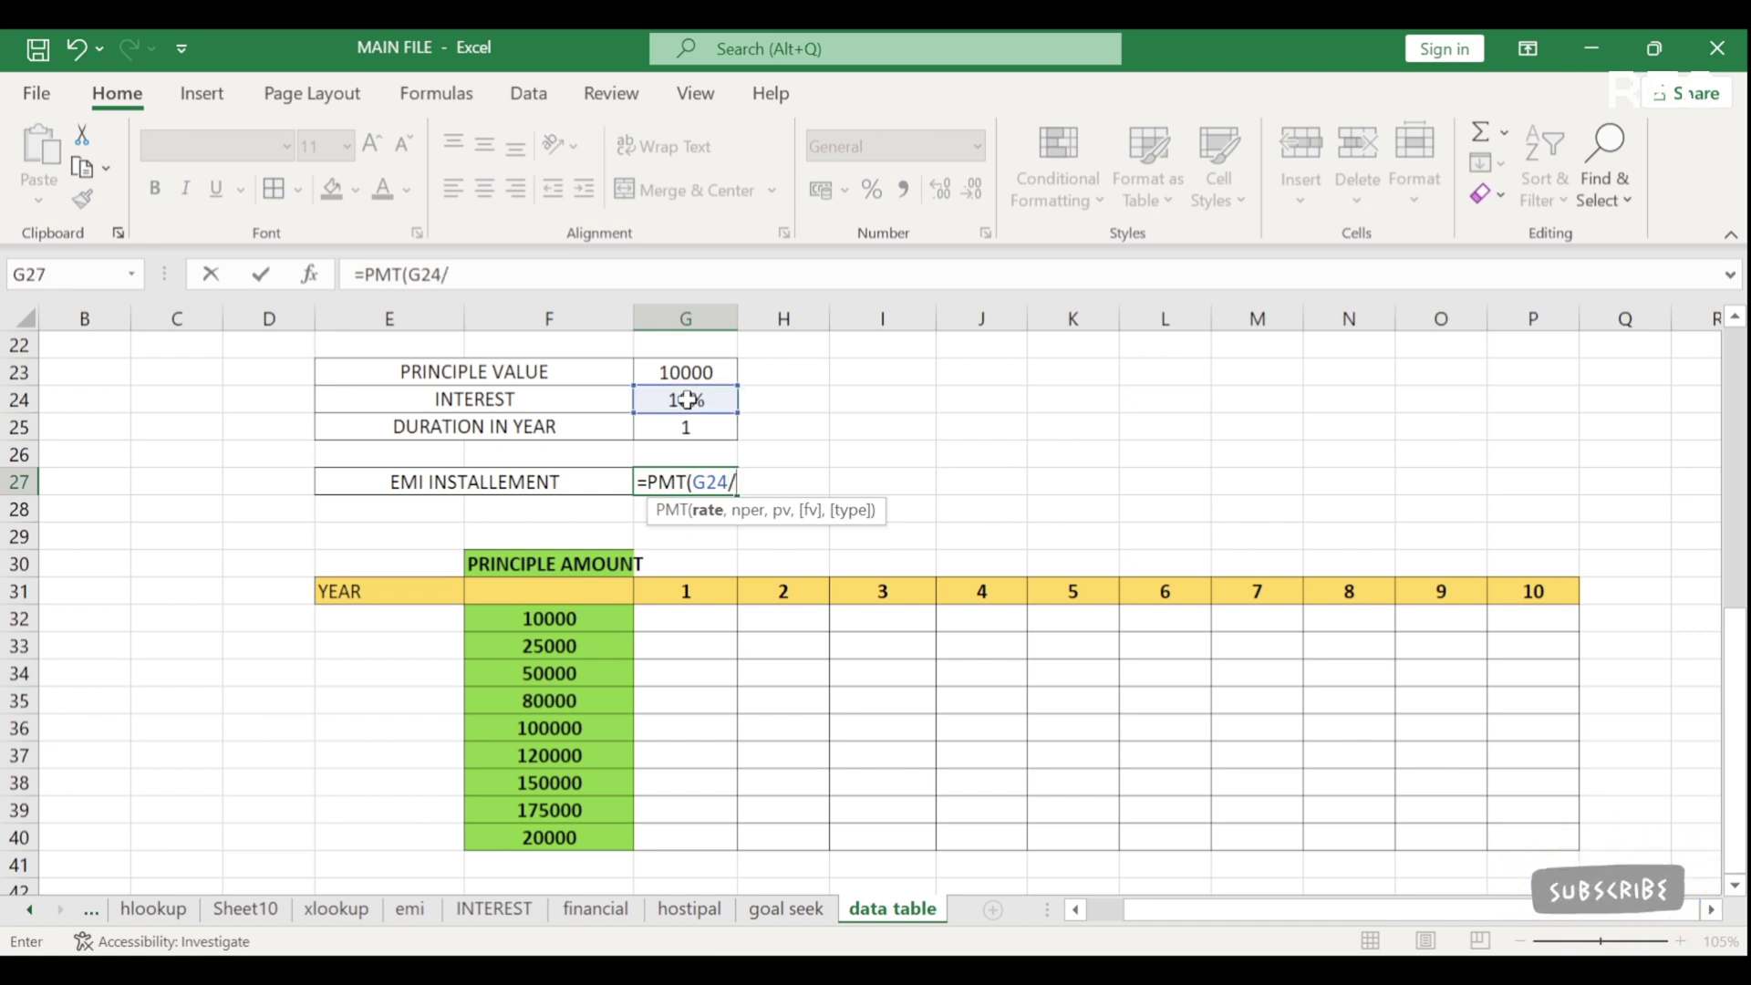
text(12)
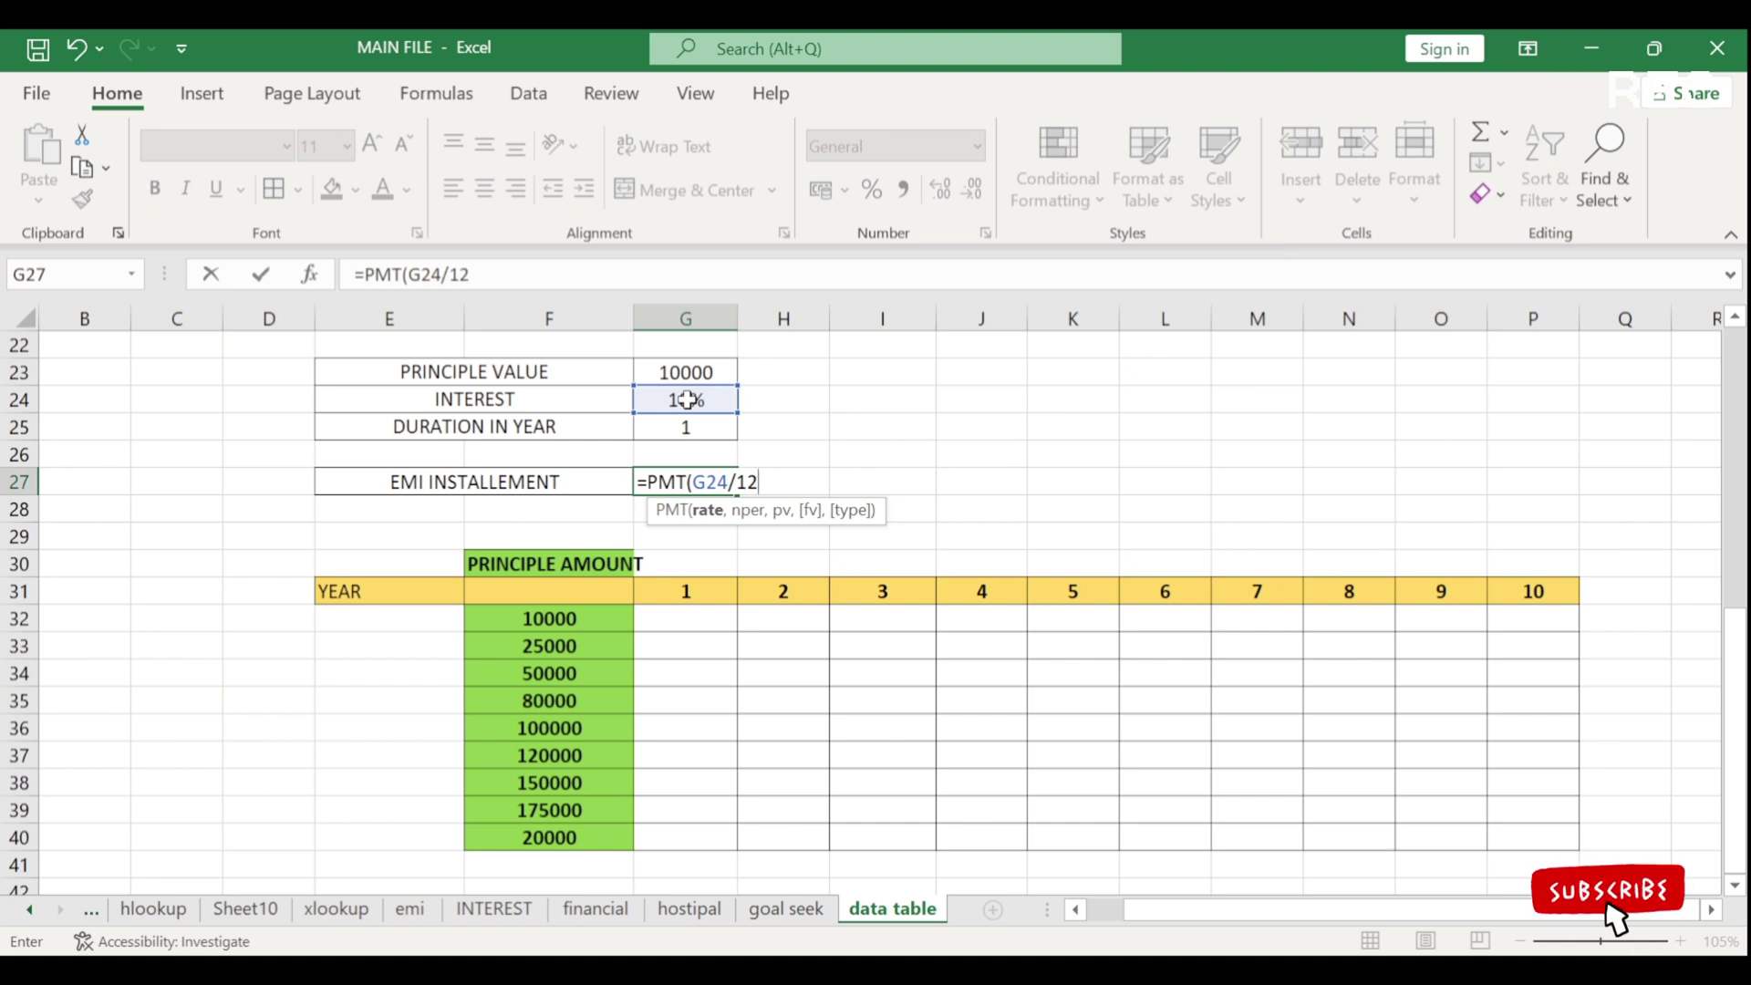
text(,)
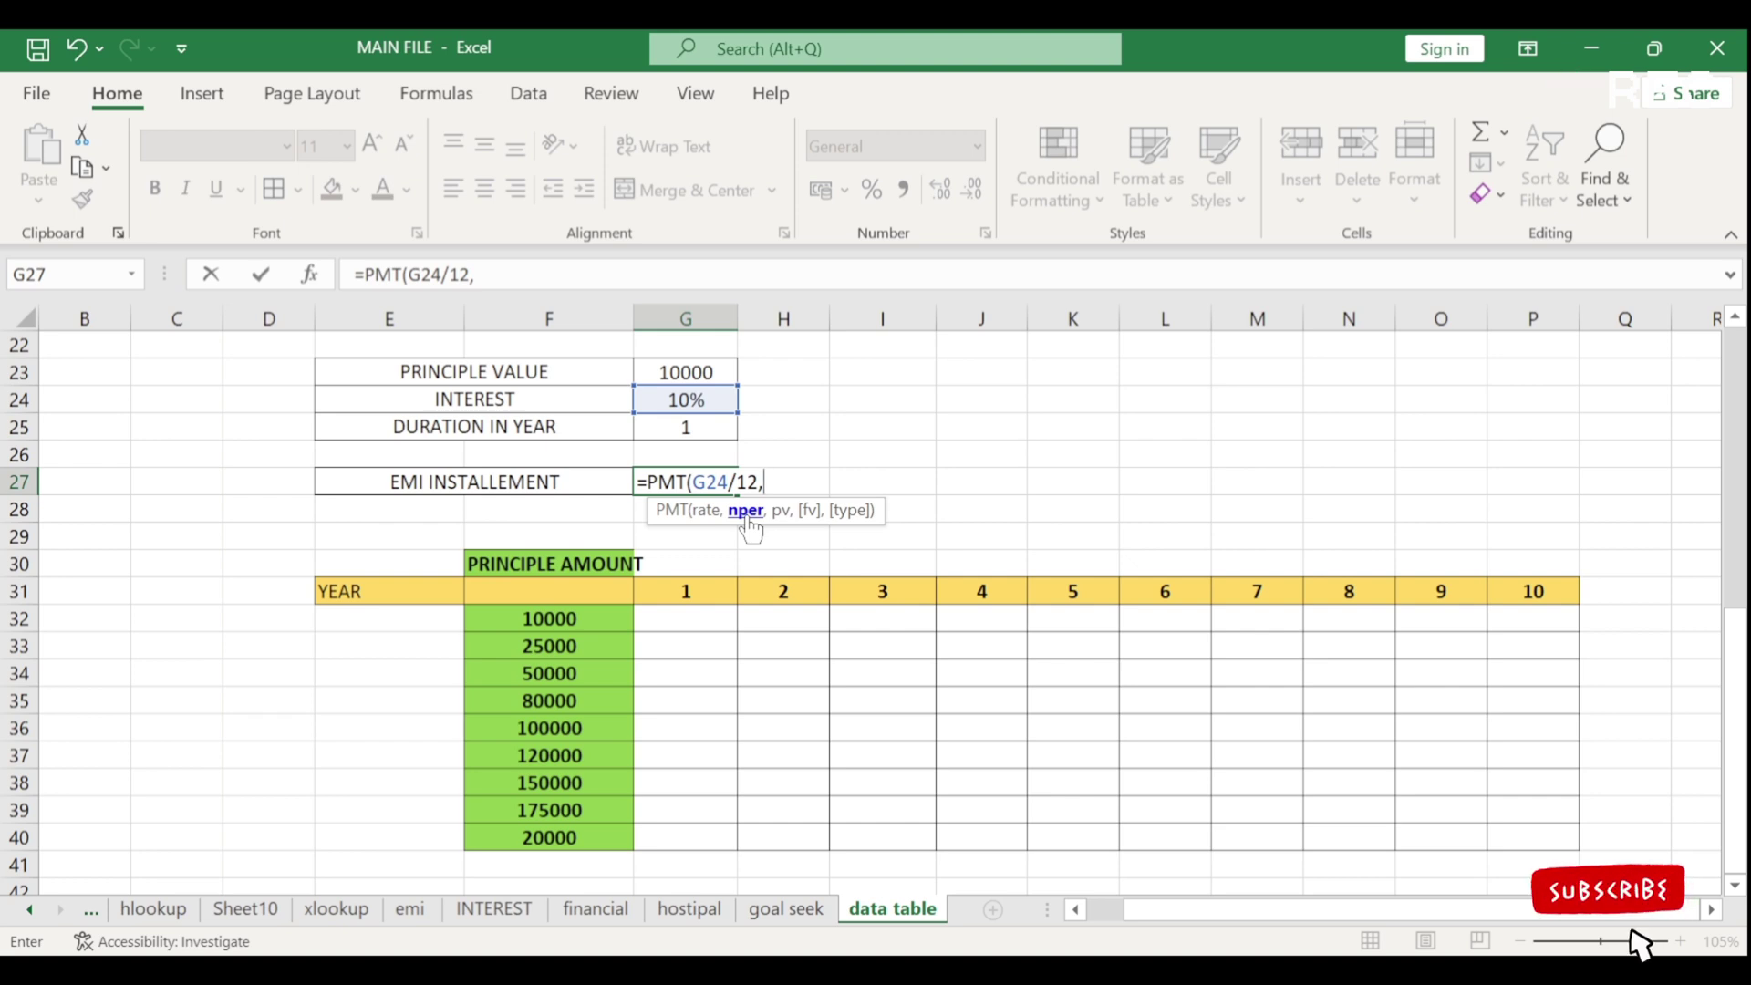
click(696, 429)
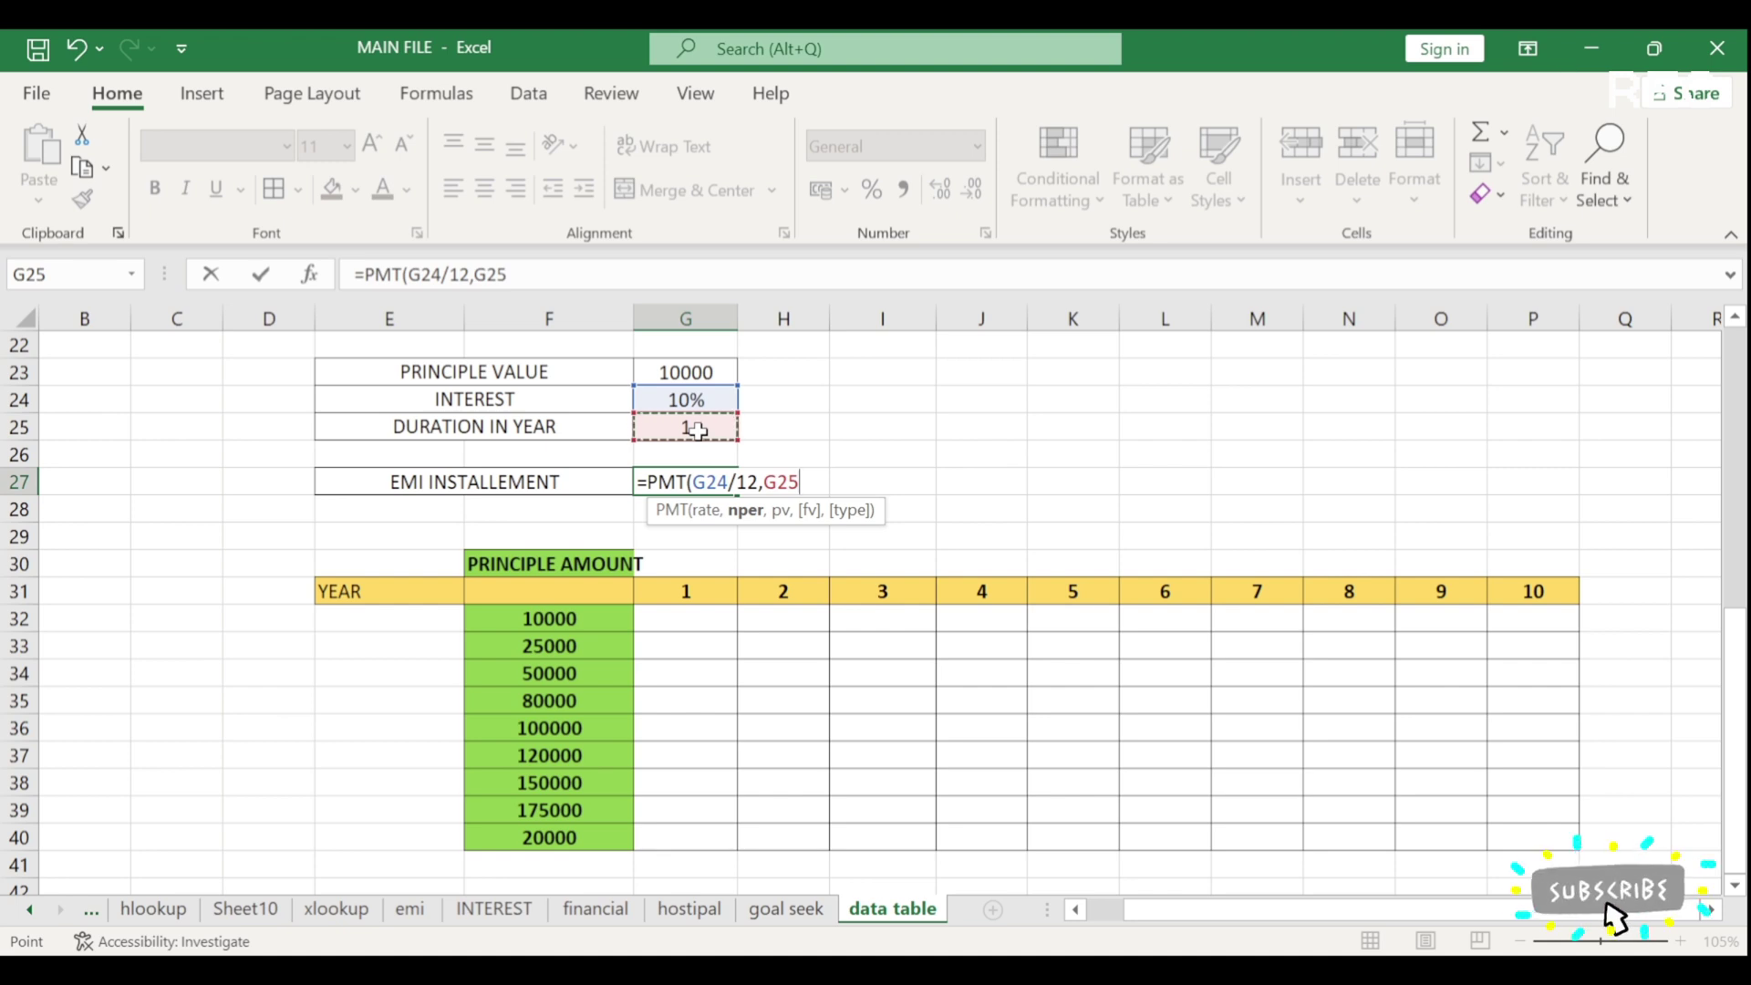
text(*)
text(12)
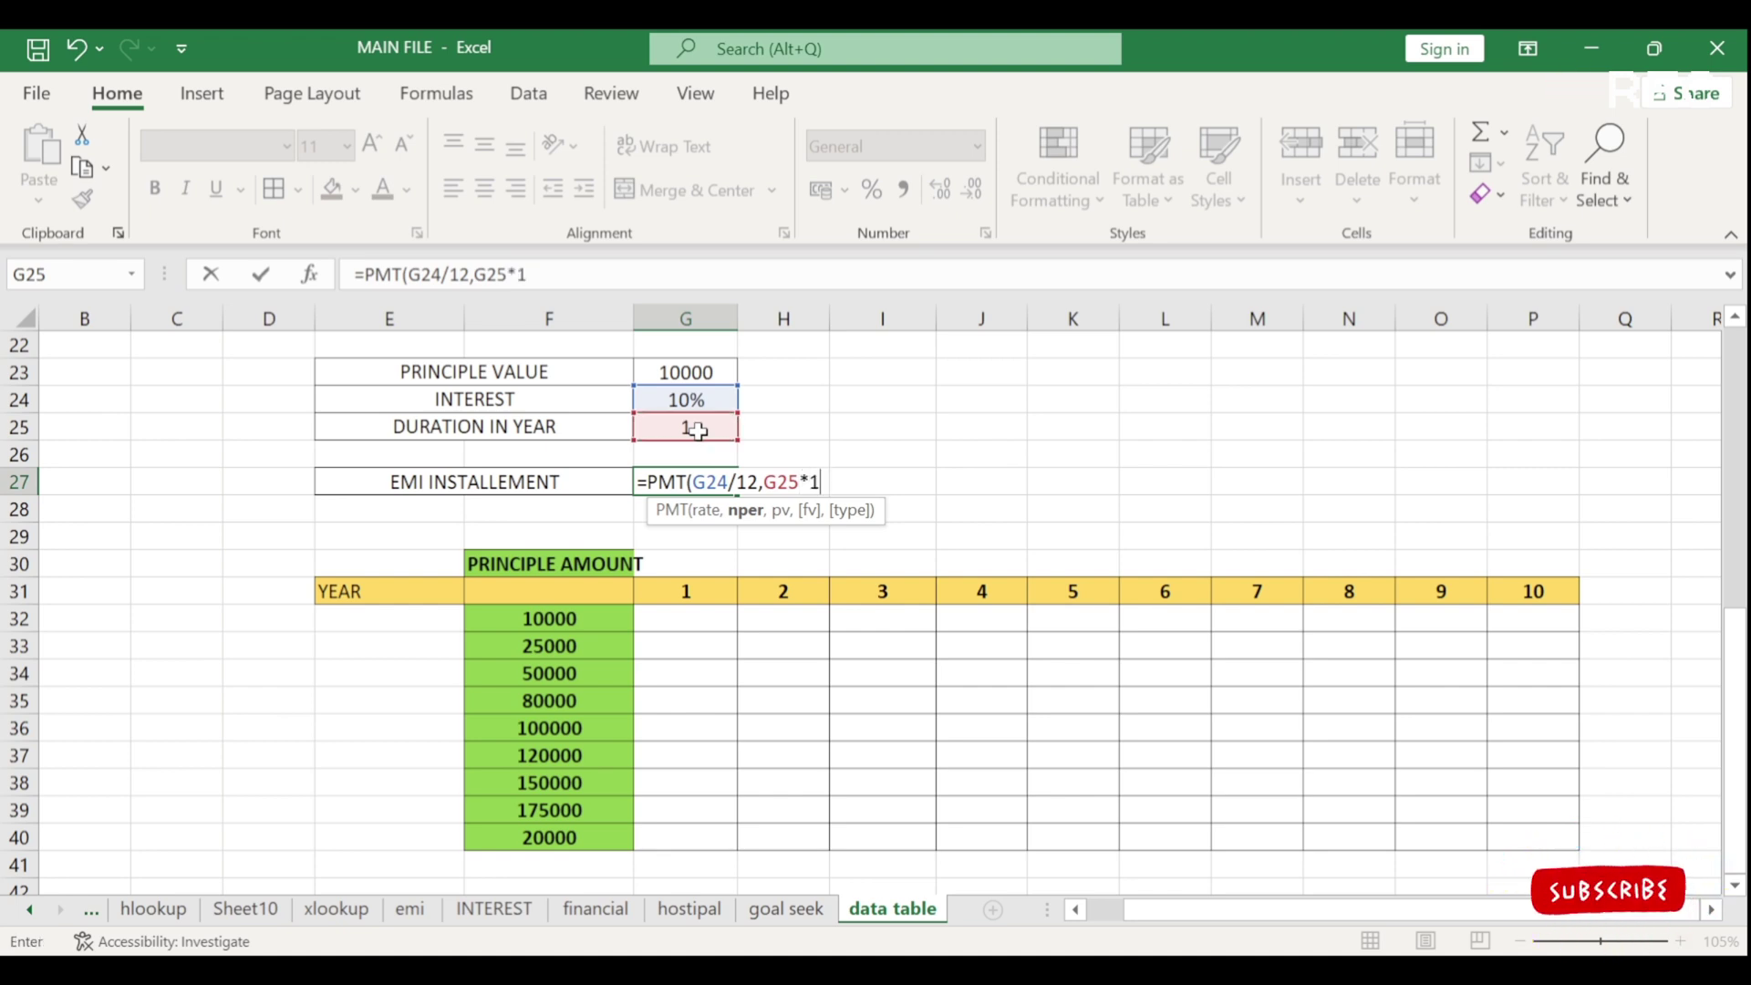
text(,)
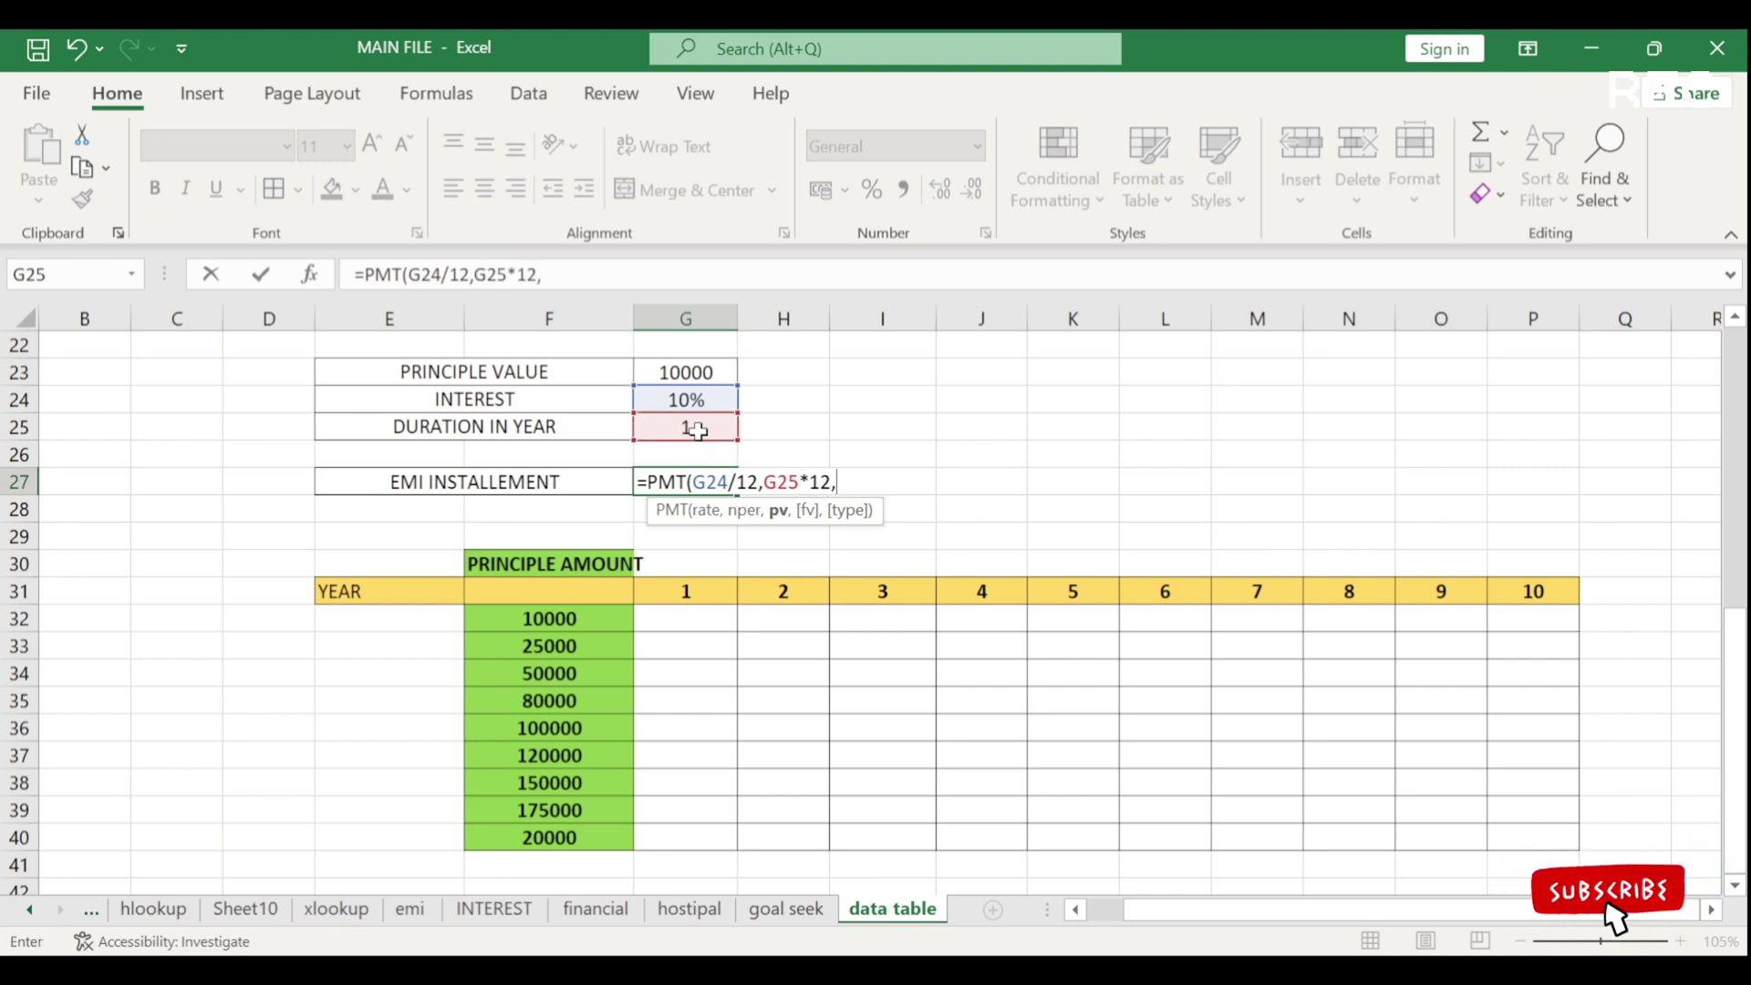
click(682, 372)
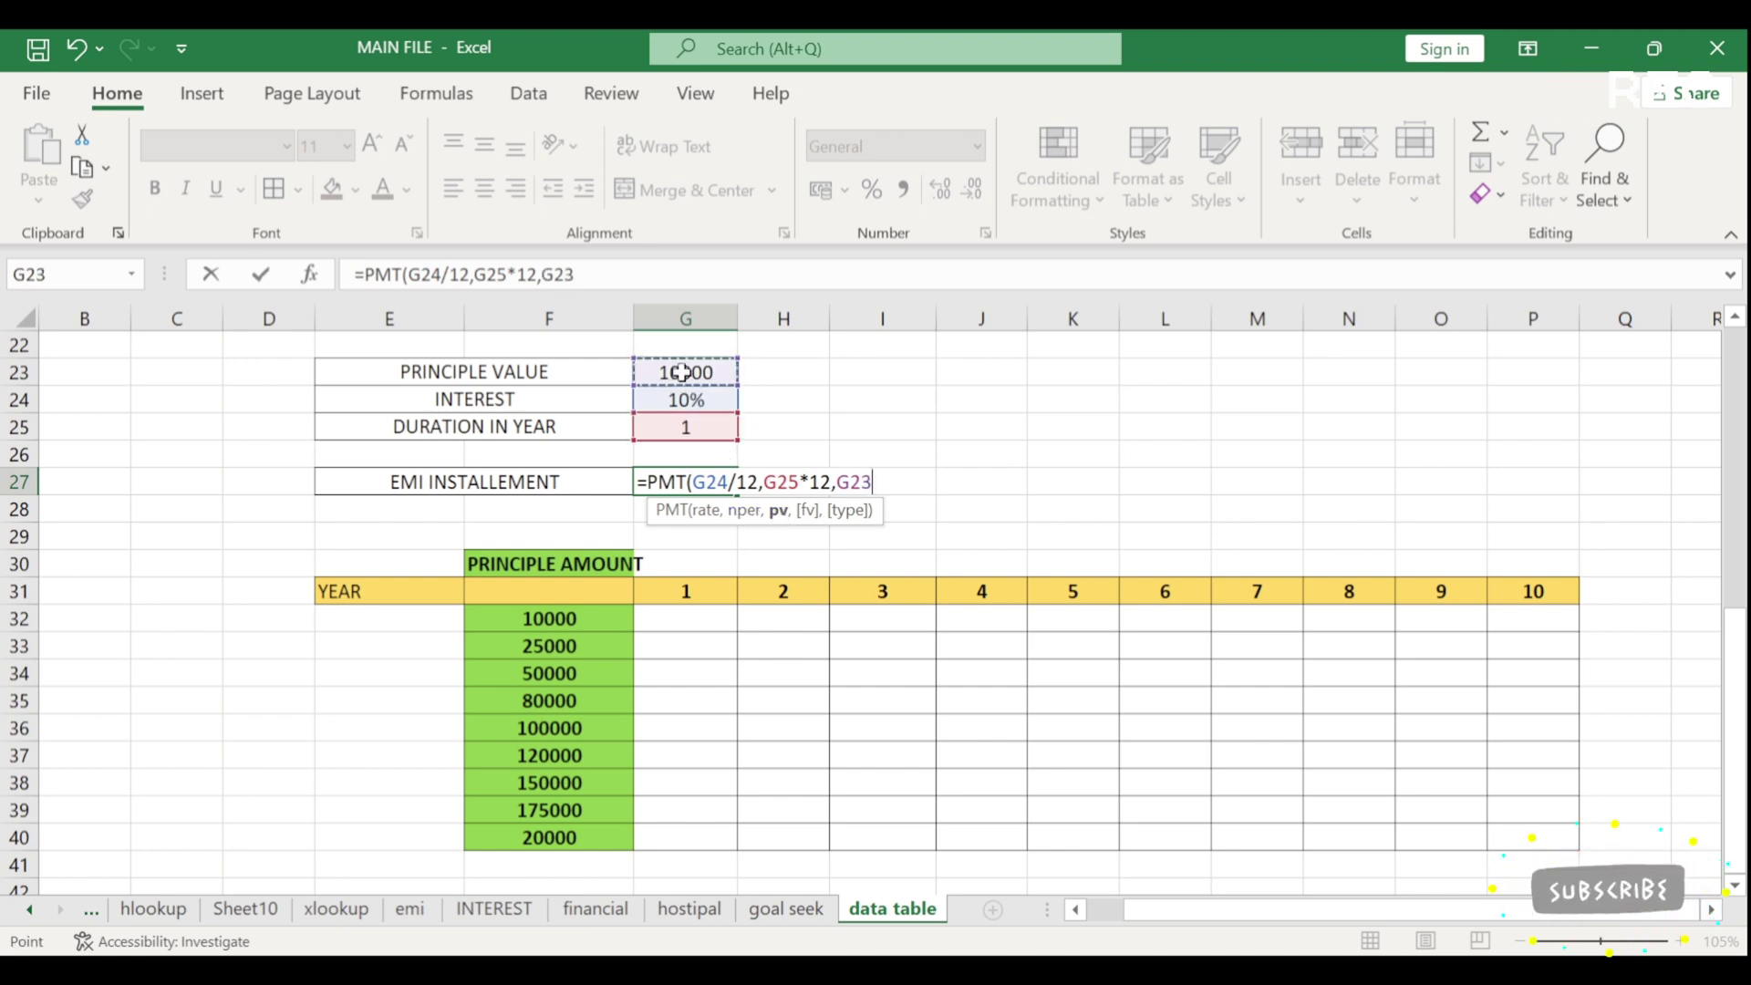
text())
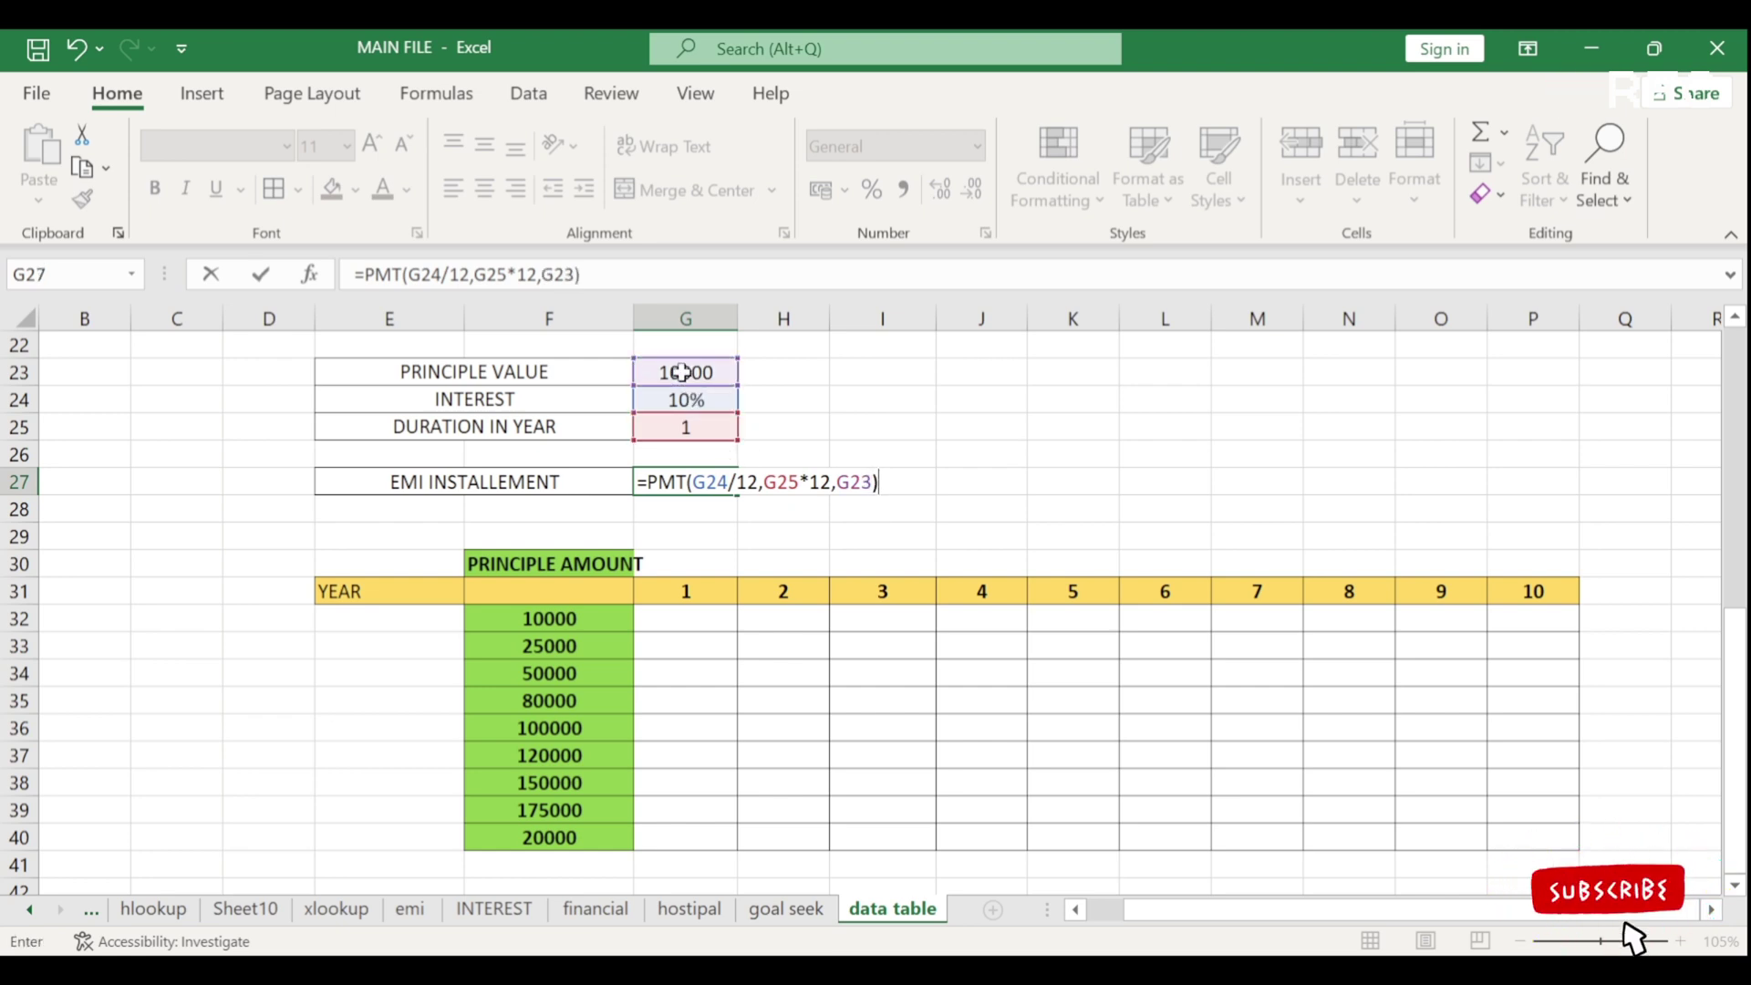
key(Return)
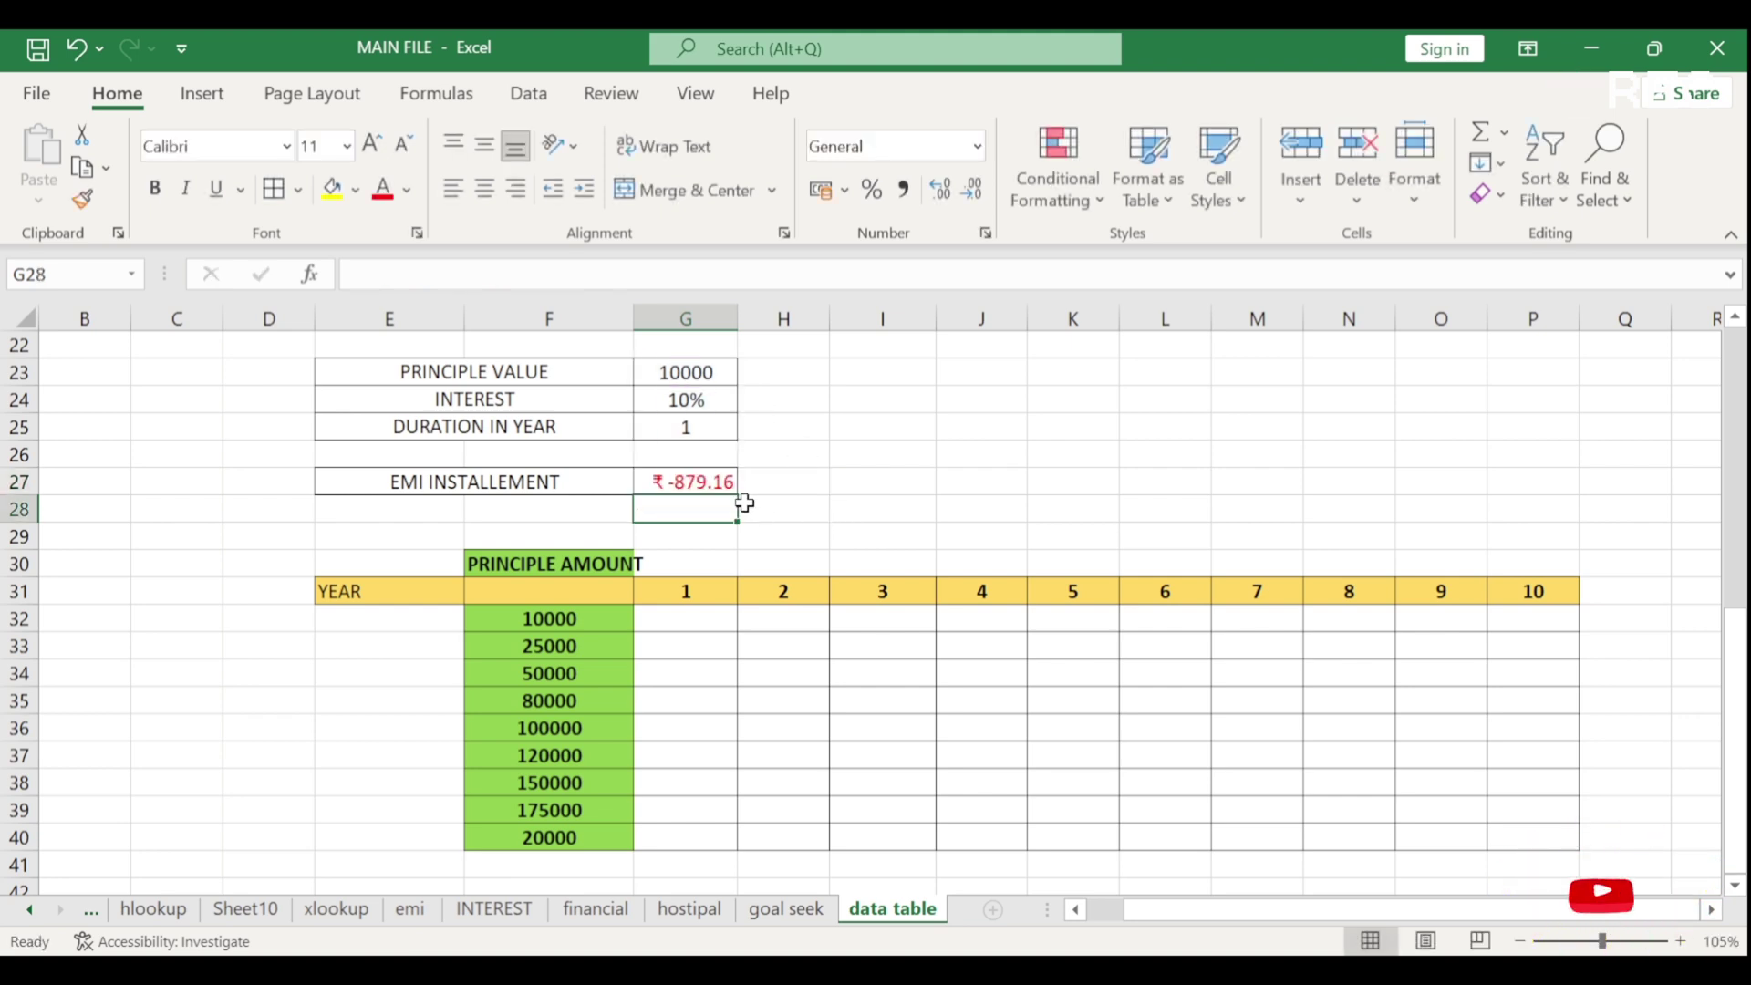
Add a minus sign before the G23 principle argument in cell G27's PMT formula.
click(709, 485)
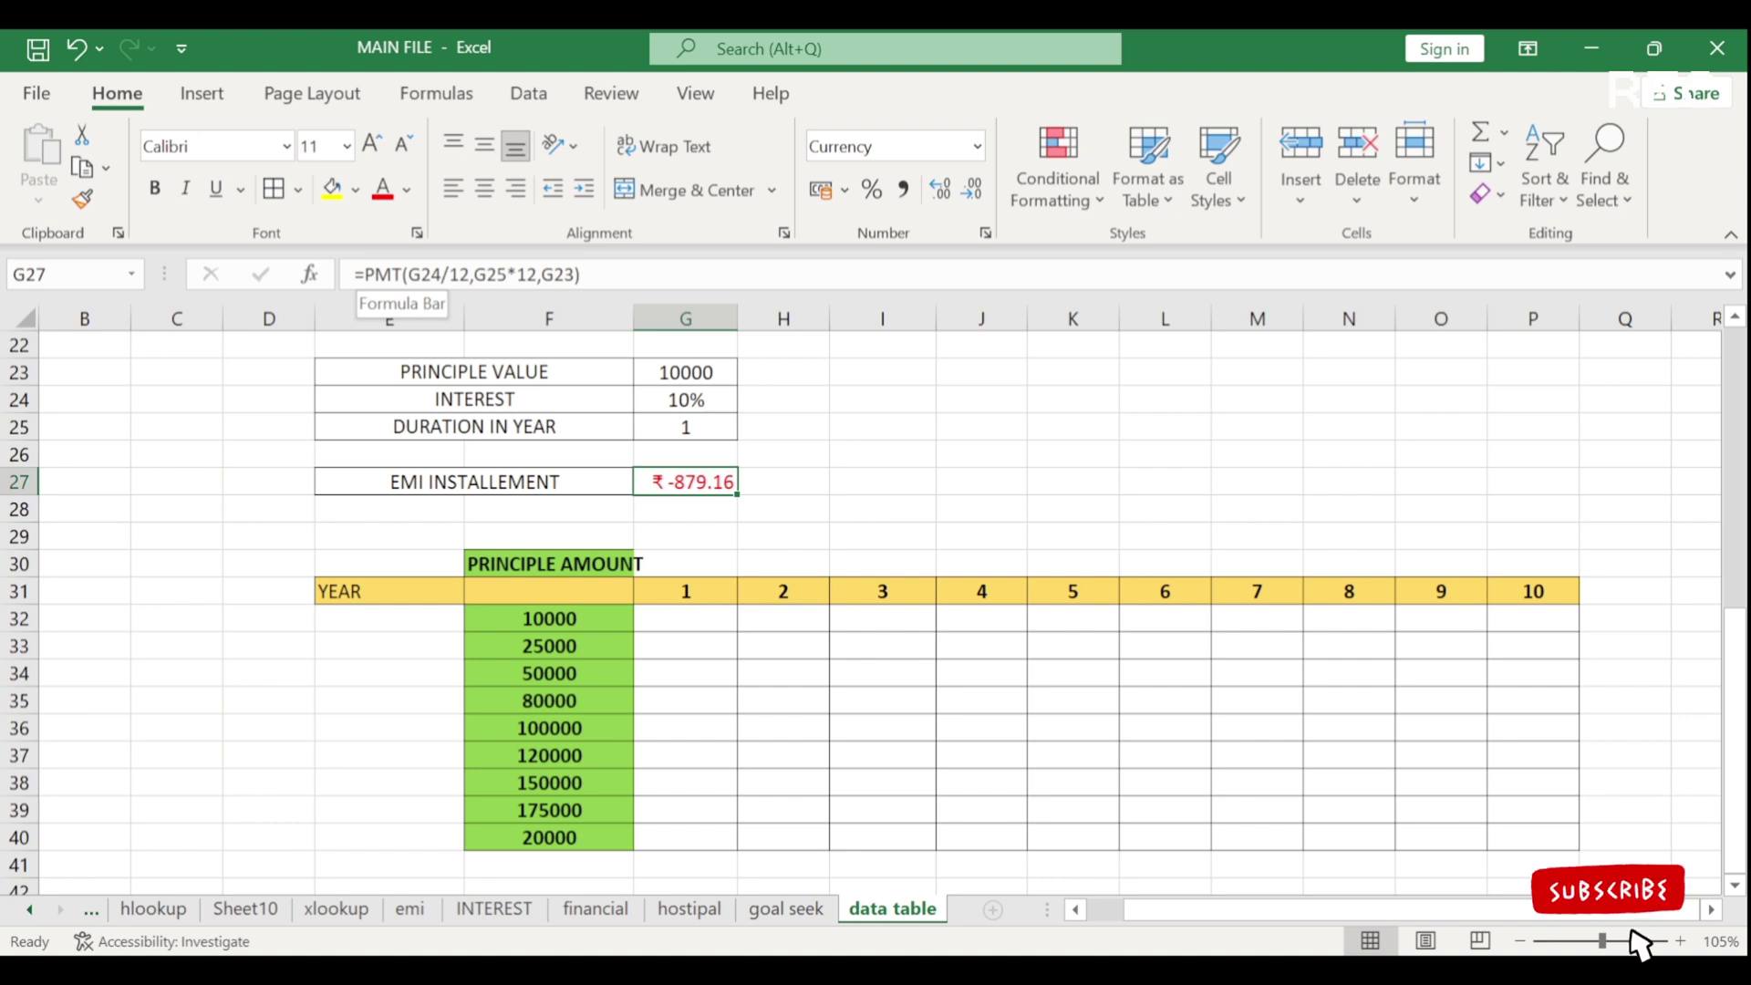
click(542, 274)
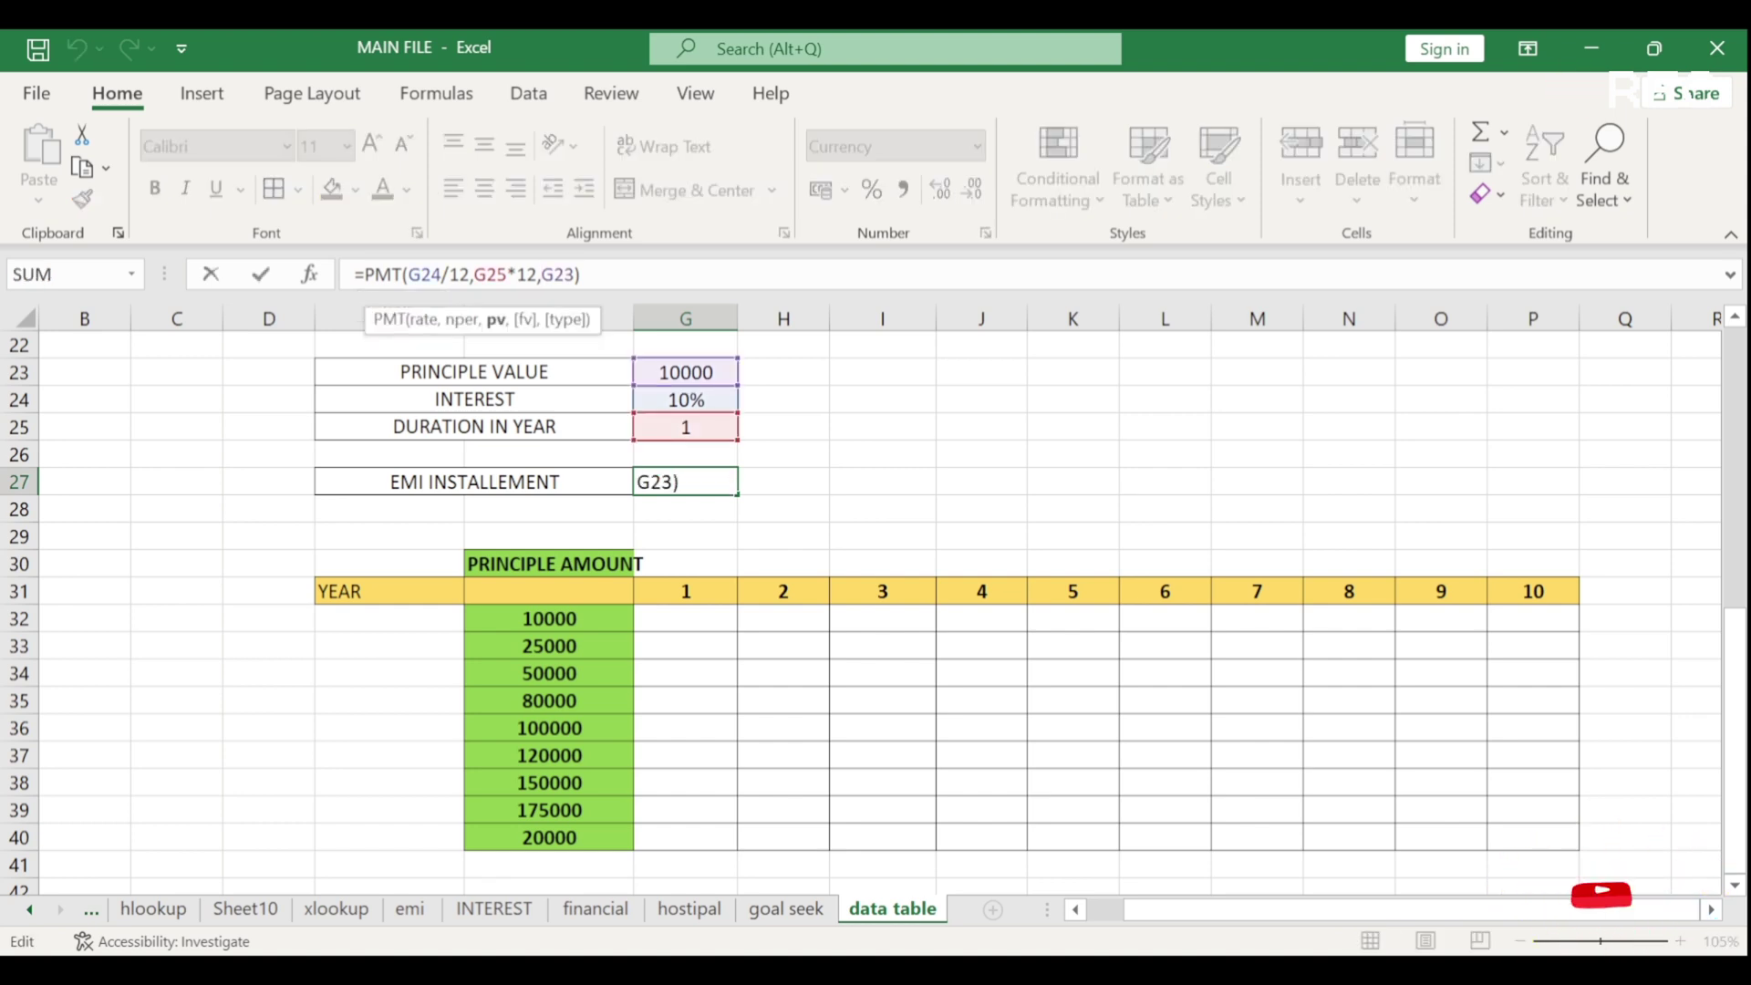
text(-)
key(Return)
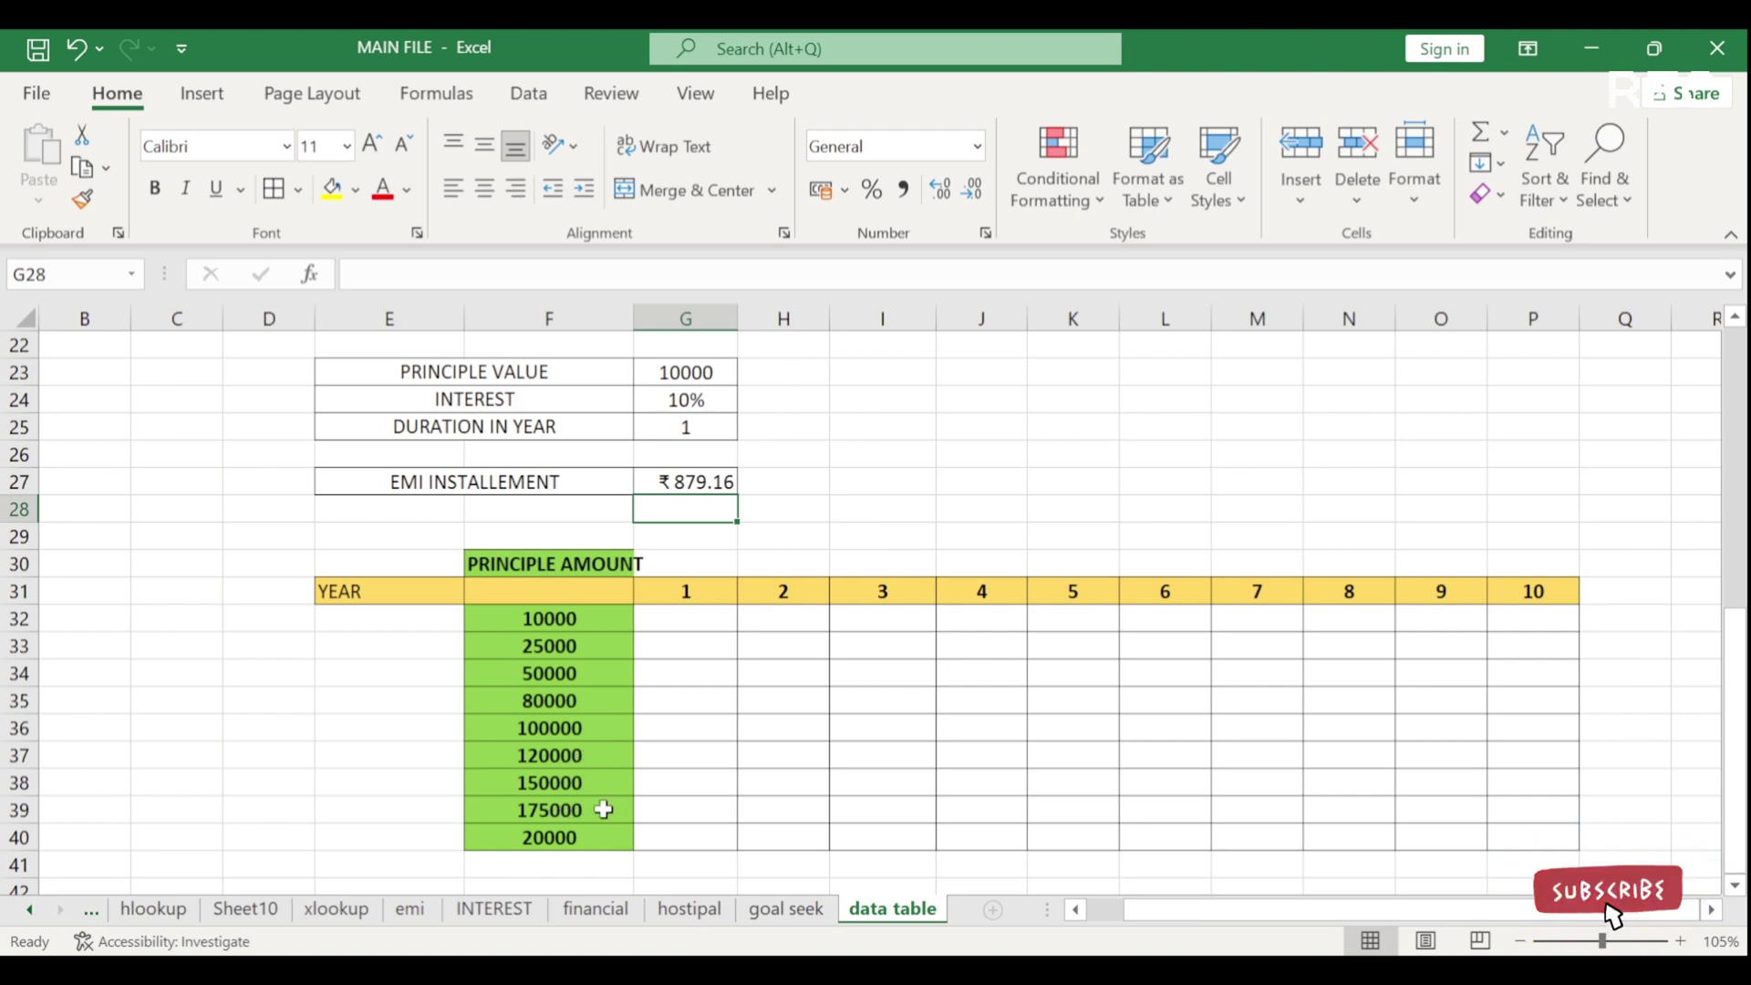
Change the last principle amount in cell F40 to 200000.
click(554, 838)
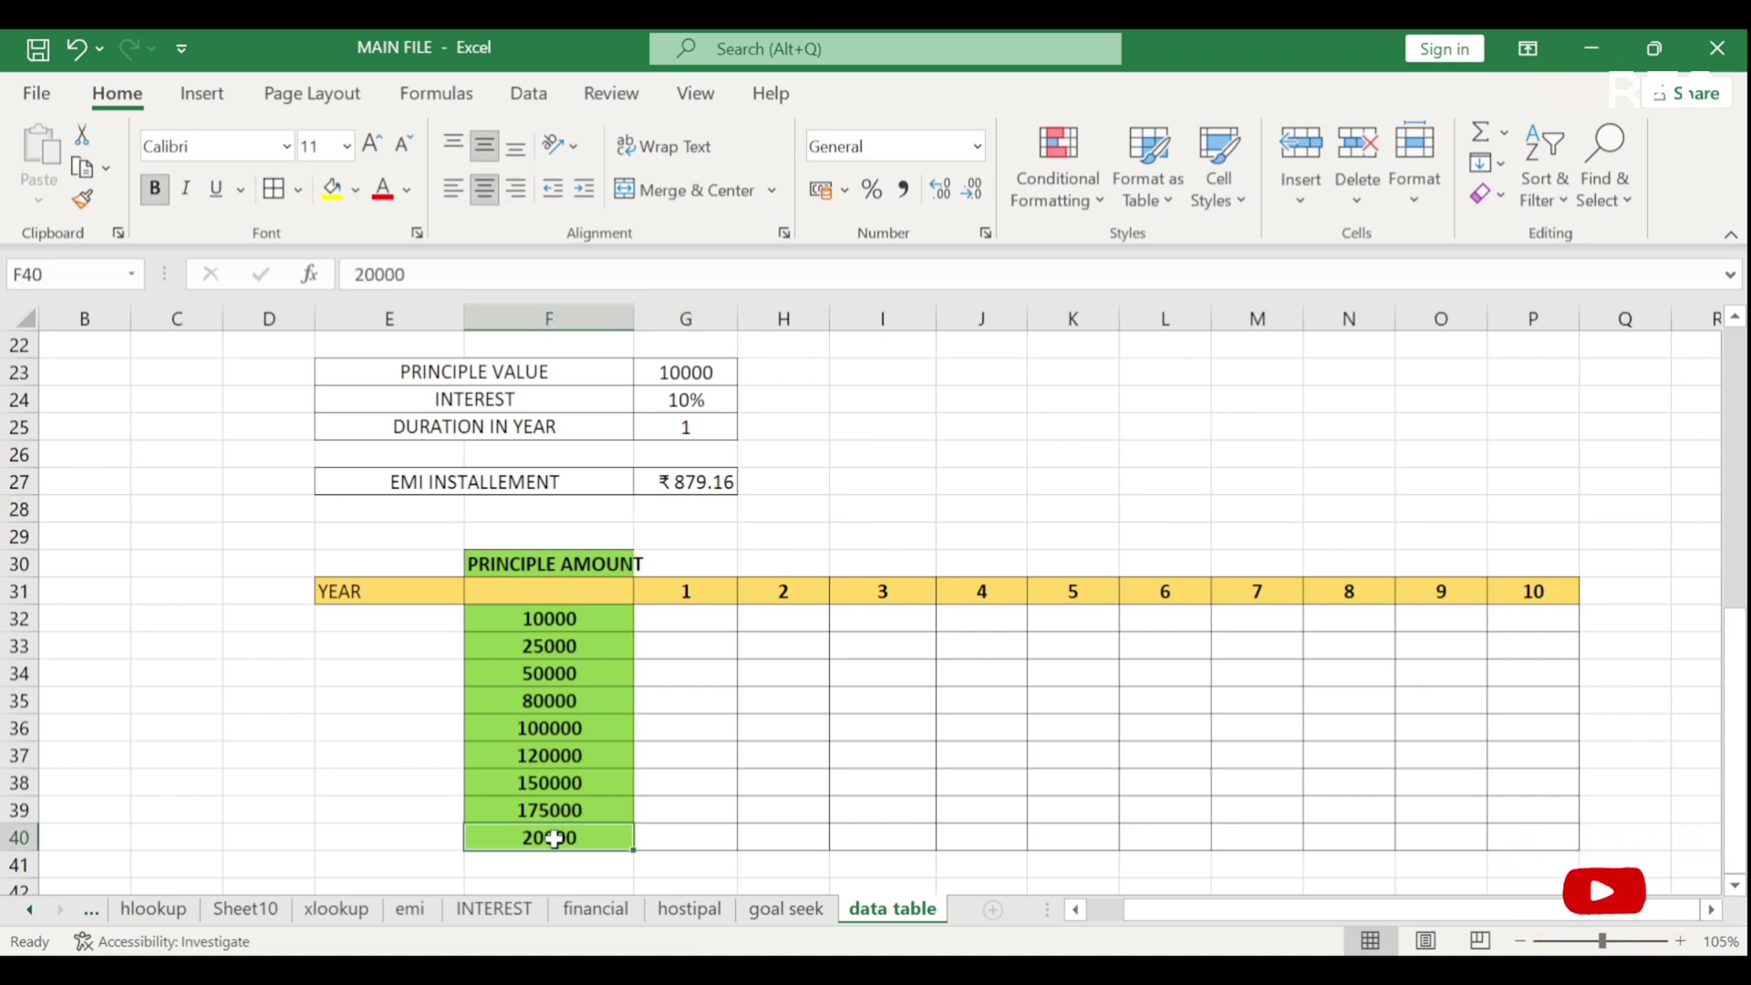
text(200000)
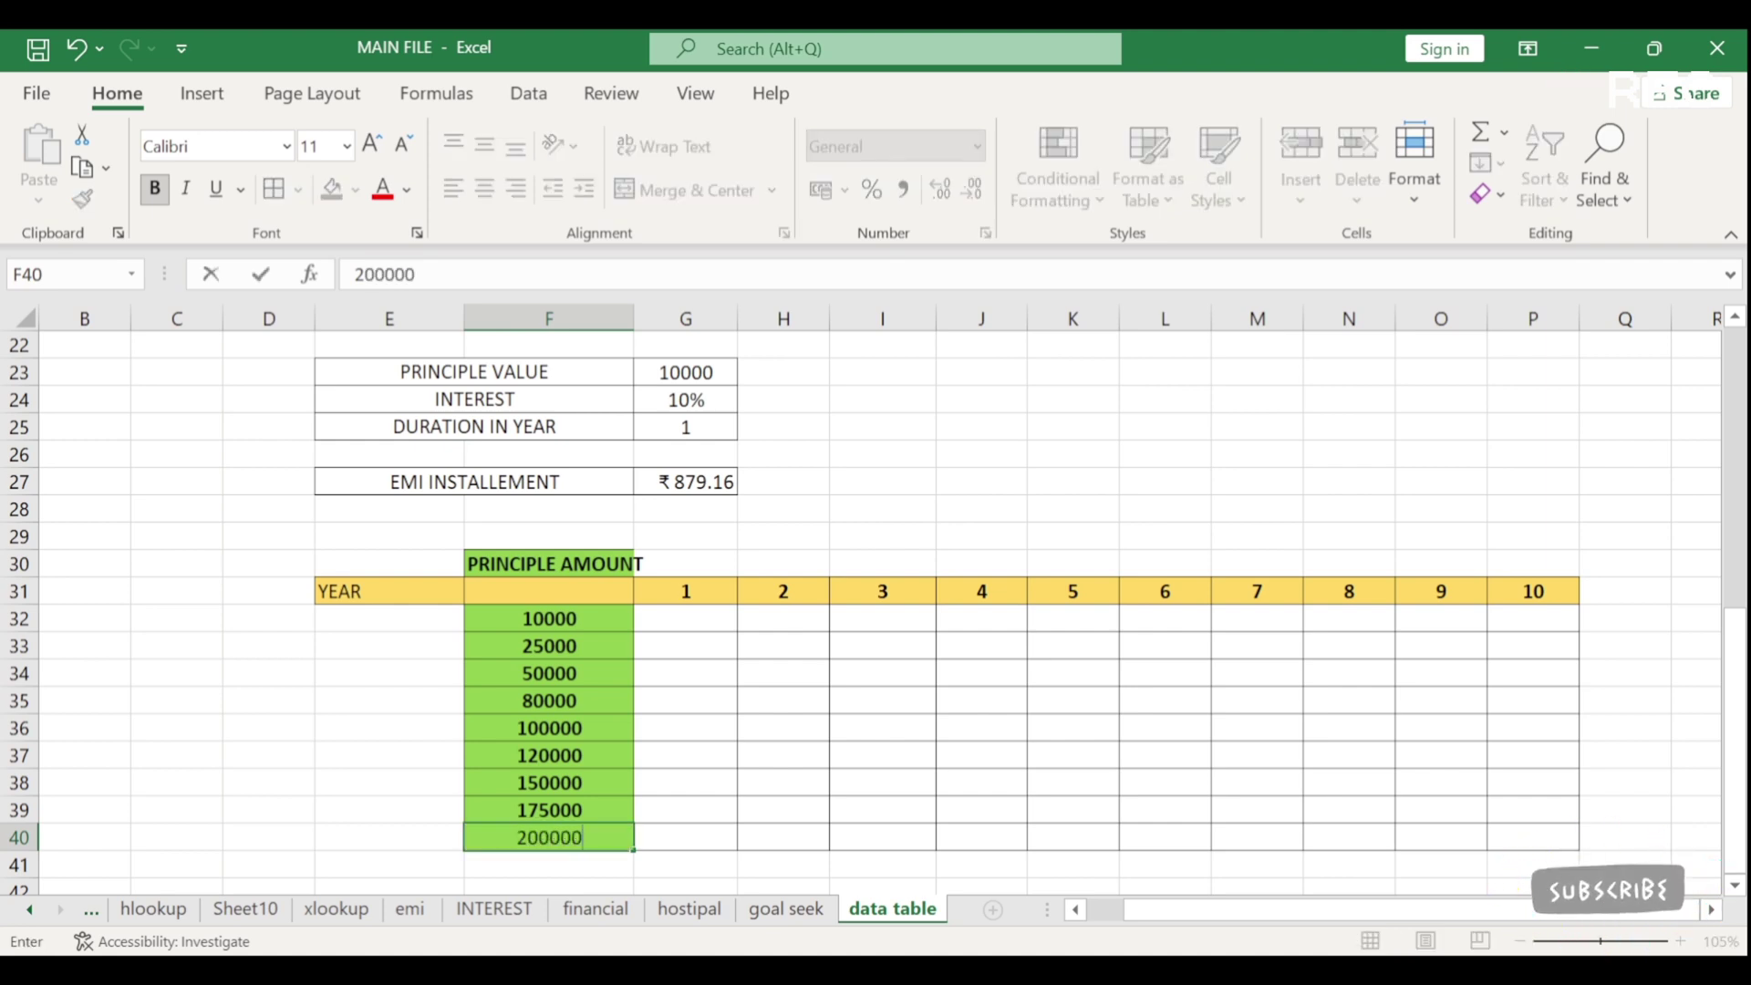
key(Return)
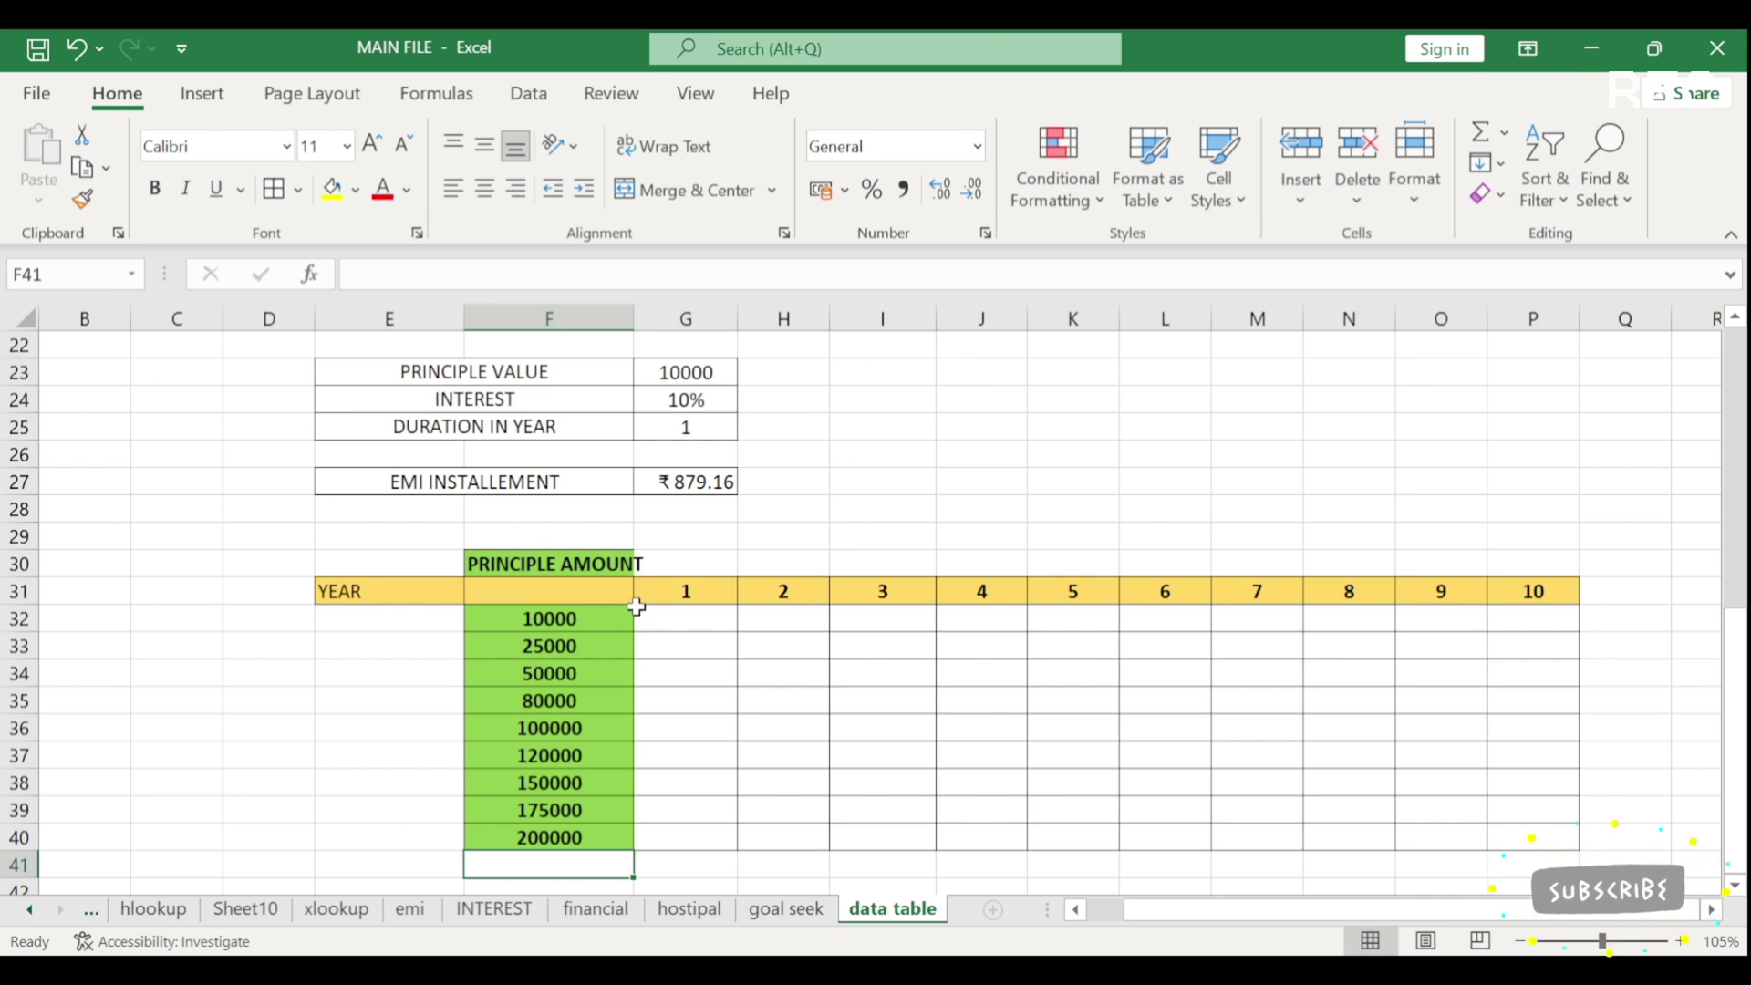
Link the data table's corner cell F31 to the EMI installement result with the formula =G27.
click(610, 593)
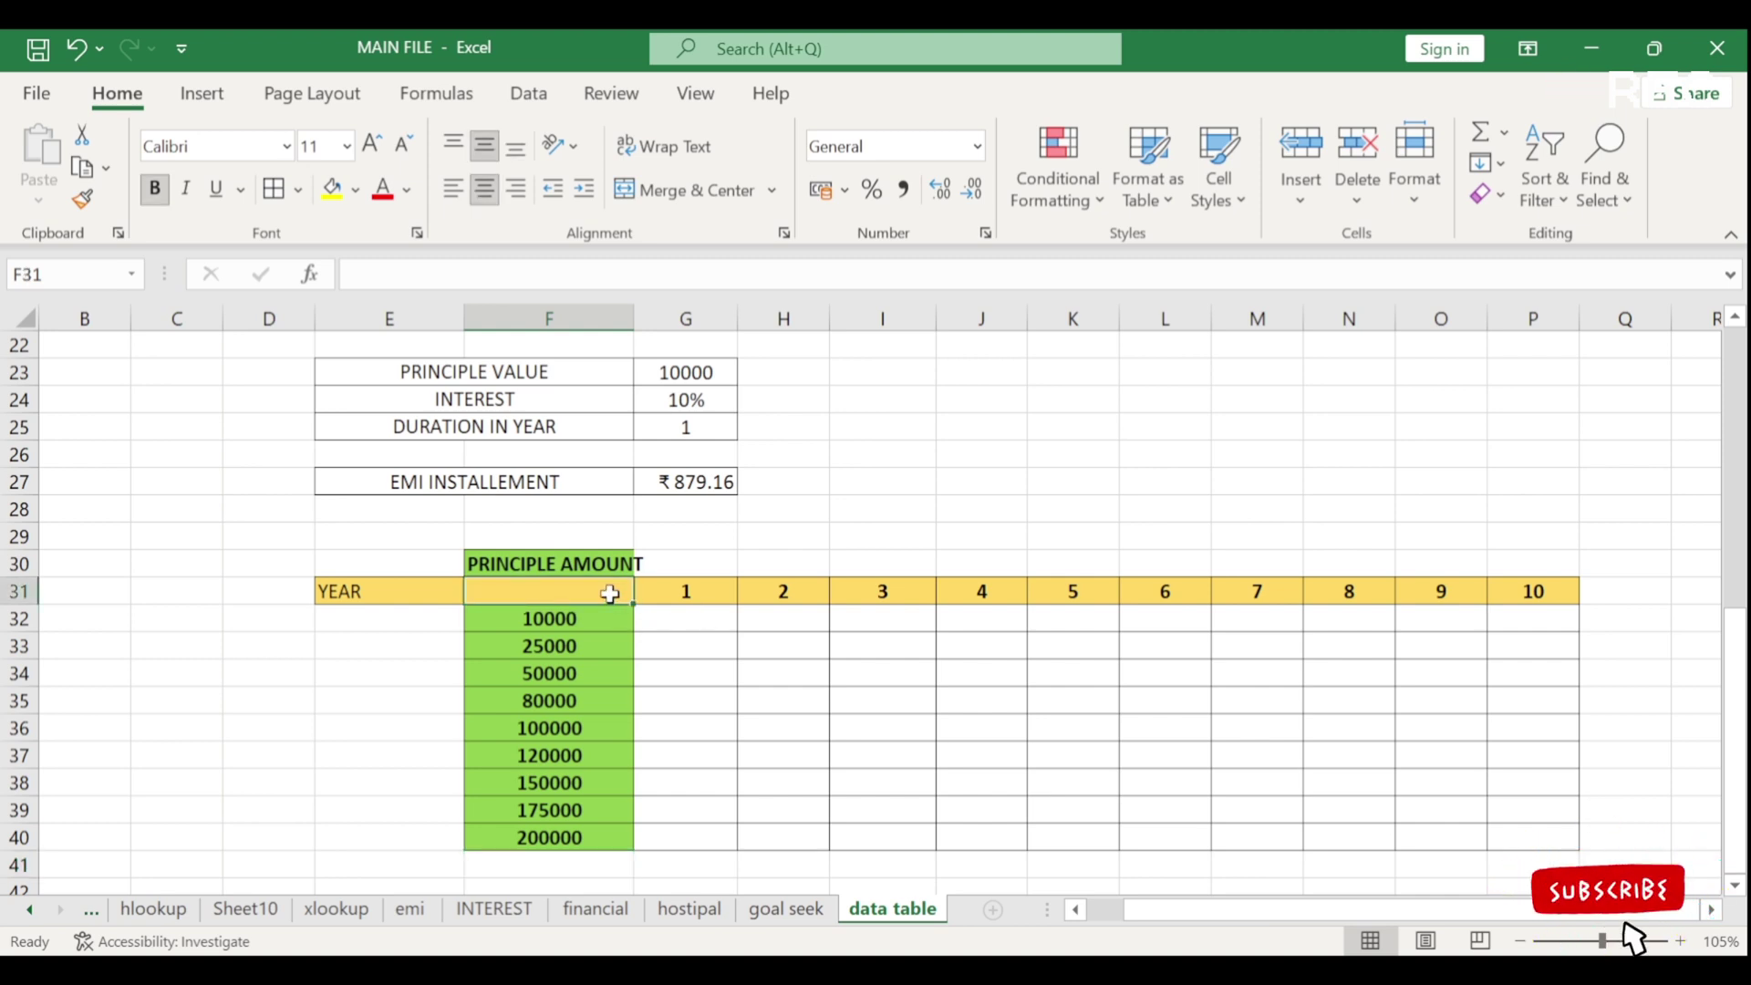
text(=)
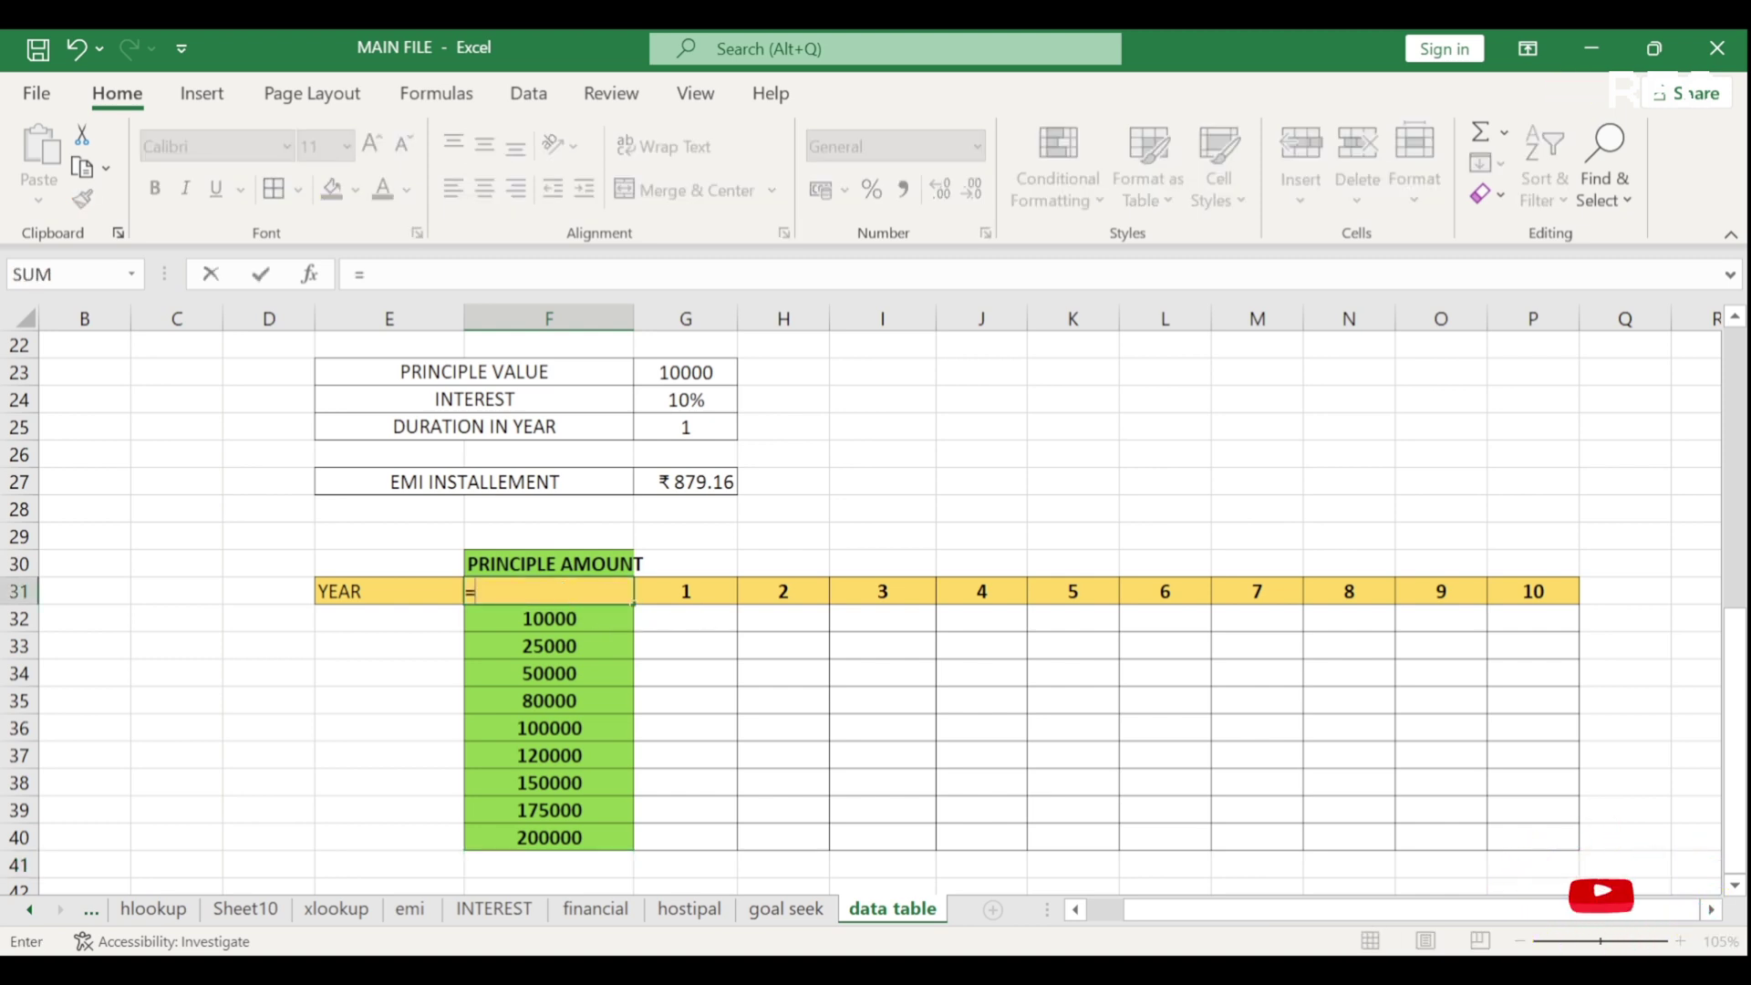
click(693, 484)
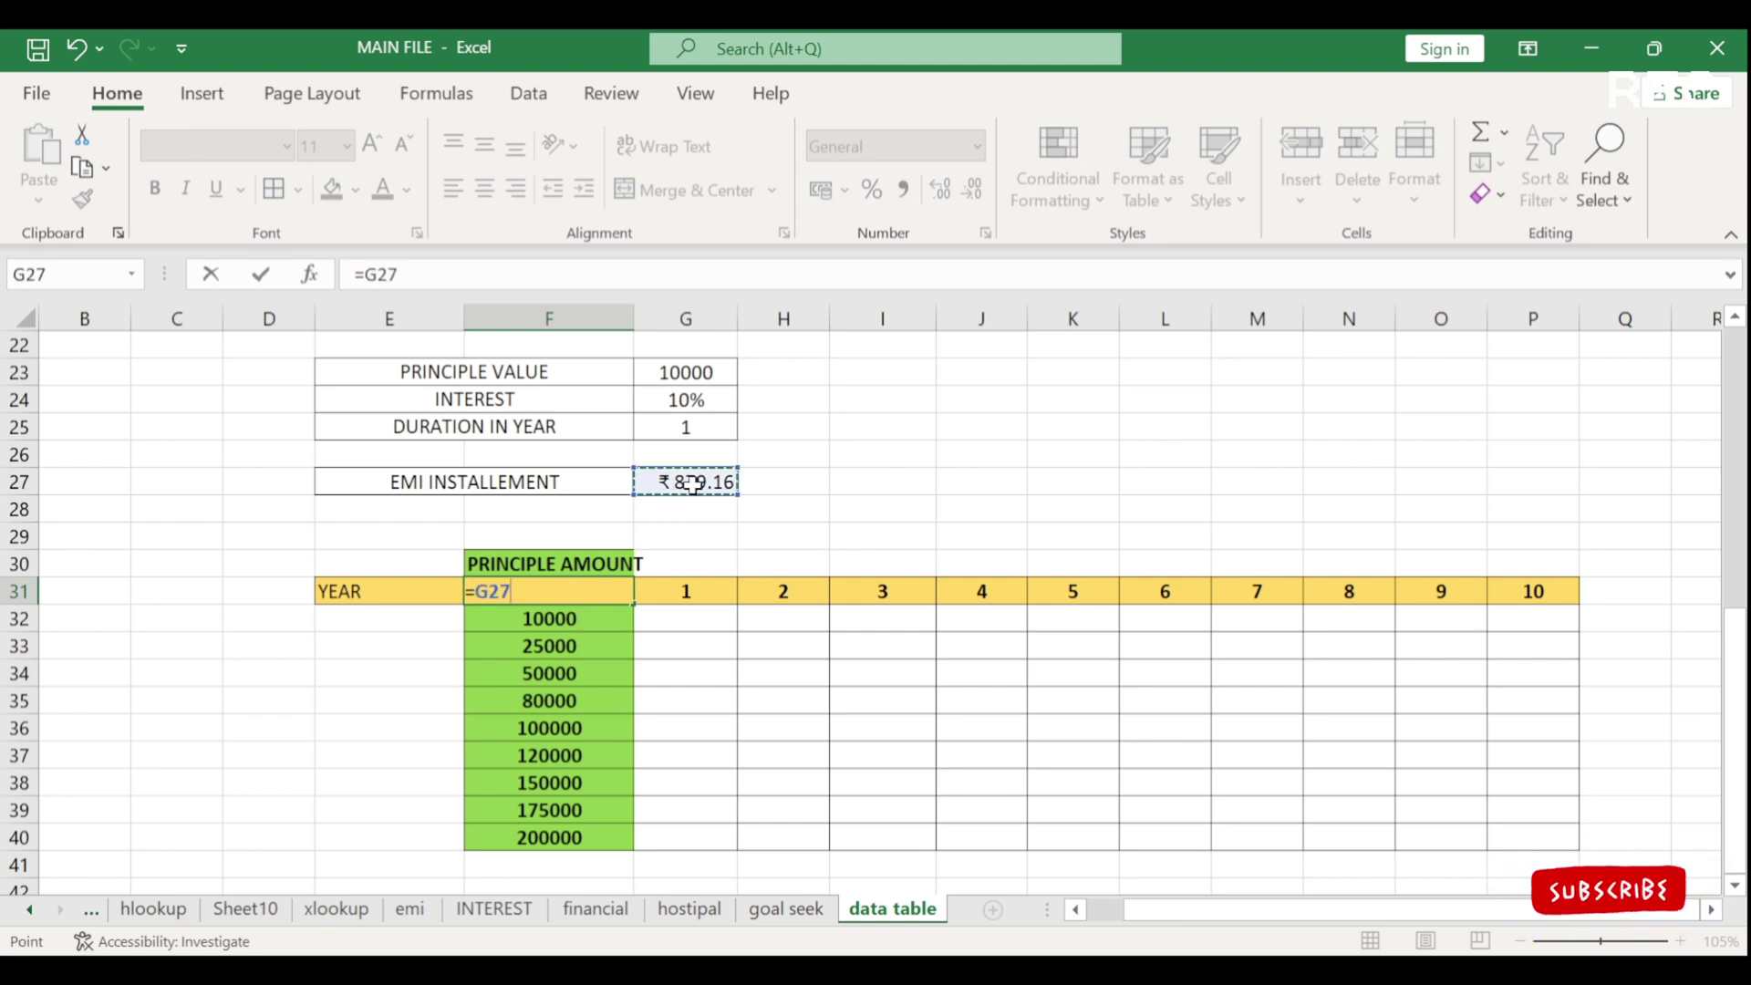
key(Return)
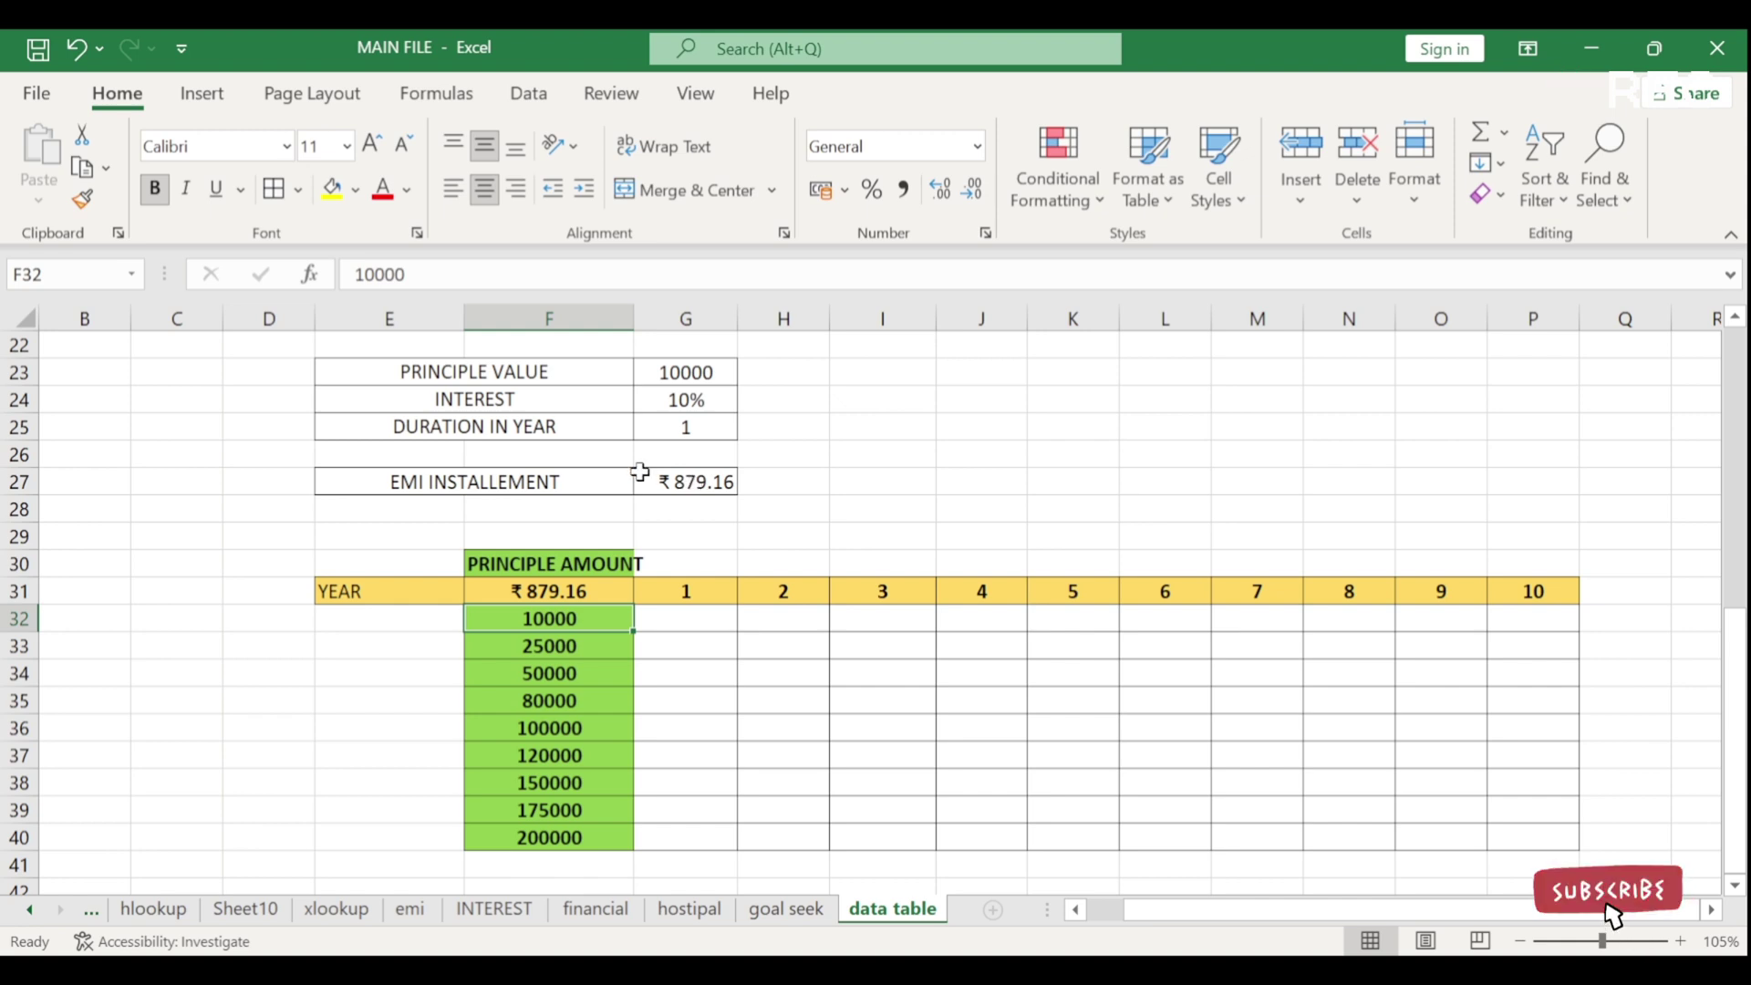
Create a What-If data table over F31:P40 with G25 as the row input cell and G23 as the column input cell.
click(476, 595)
mouse_move(476, 595)
mouse_down()
mouse_move(692, 715)
mouse_move(1414, 802)
mouse_move(1509, 832)
mouse_up()
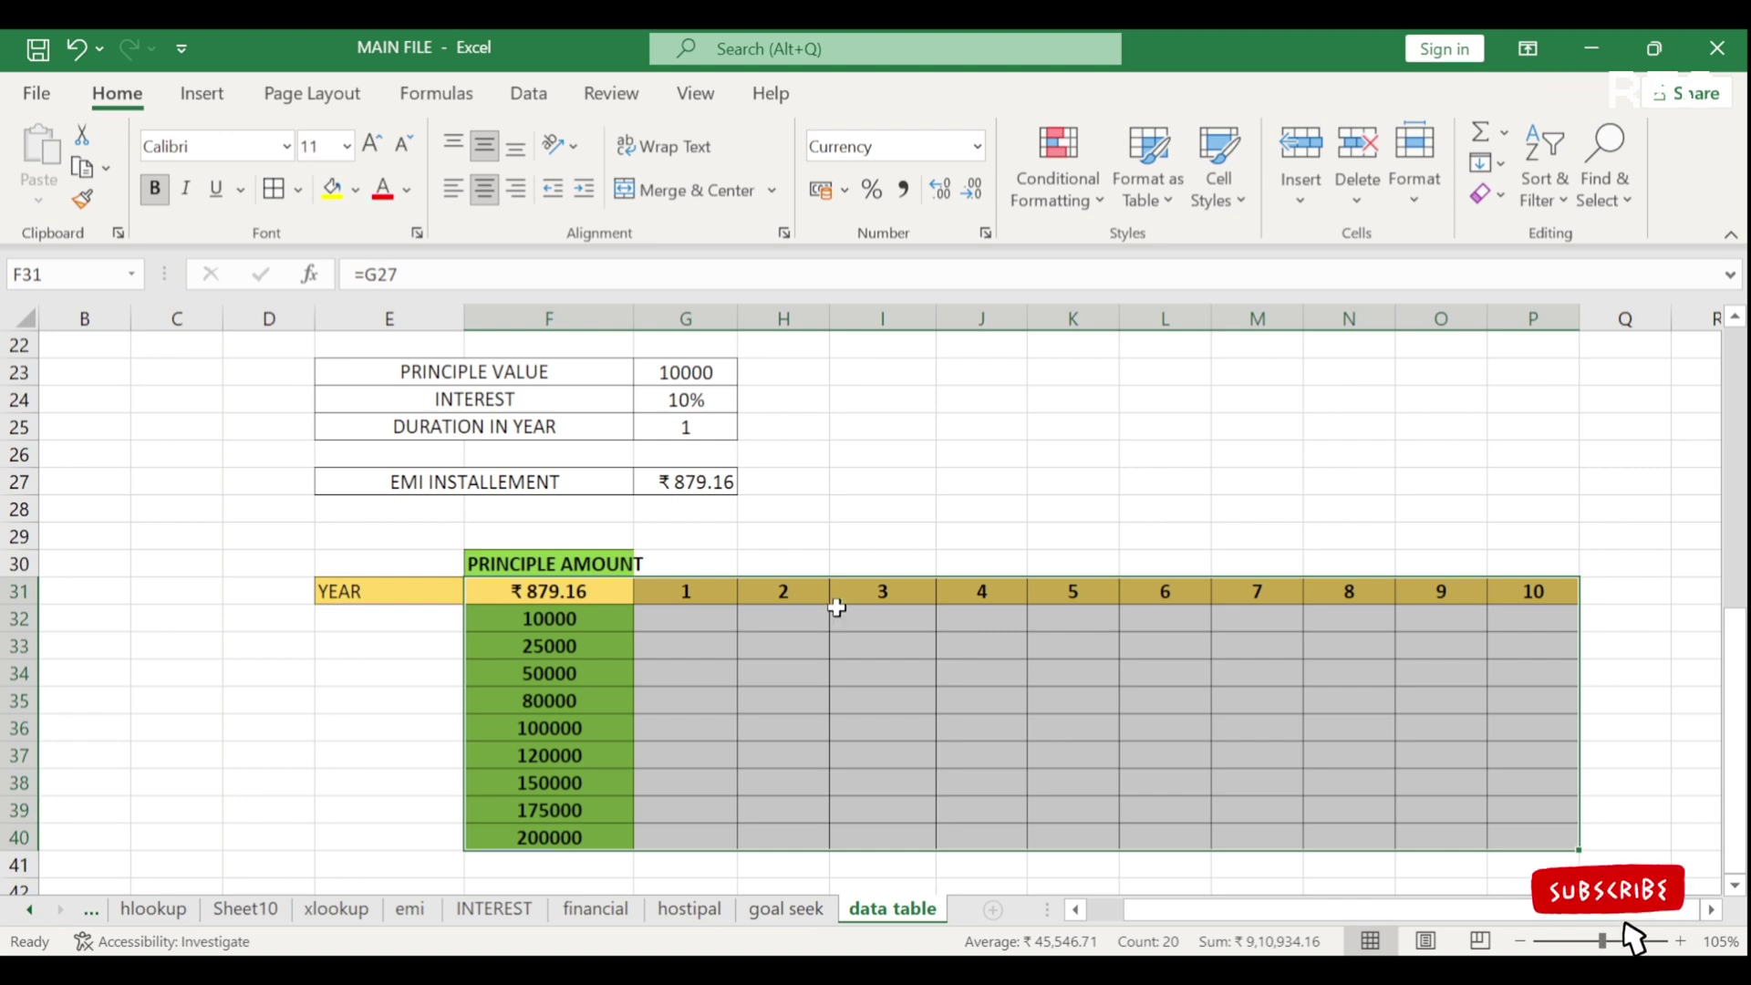
click(529, 93)
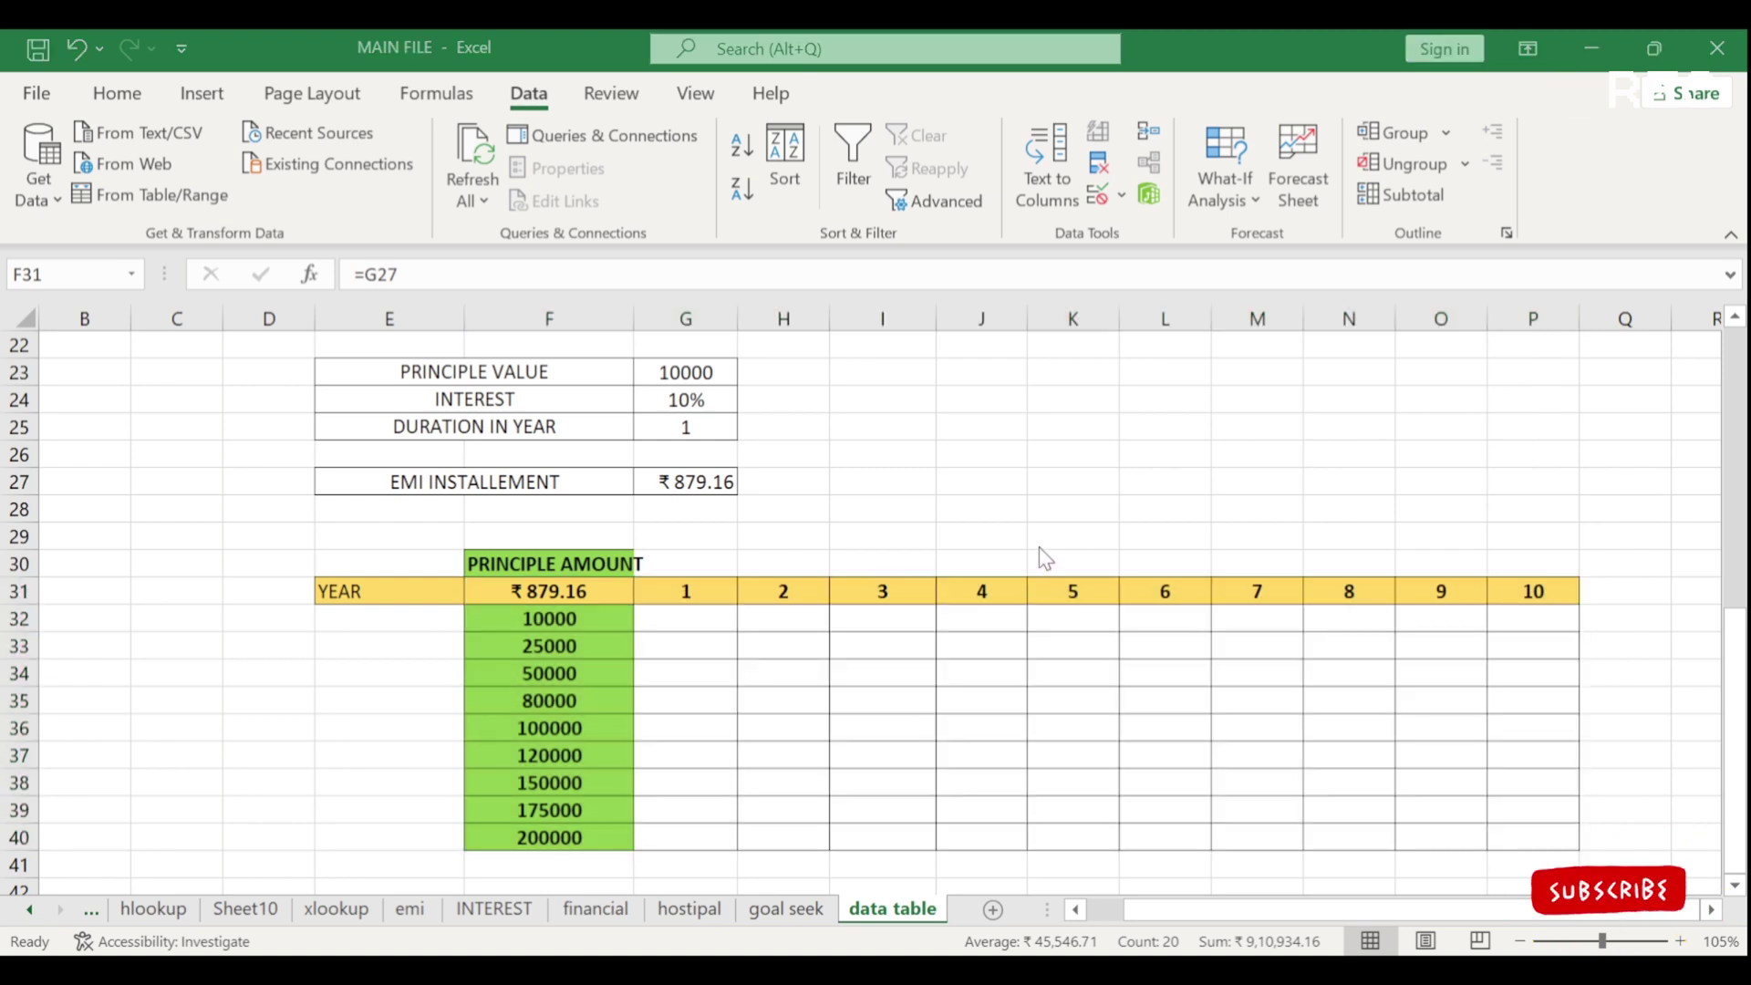
click(1243, 198)
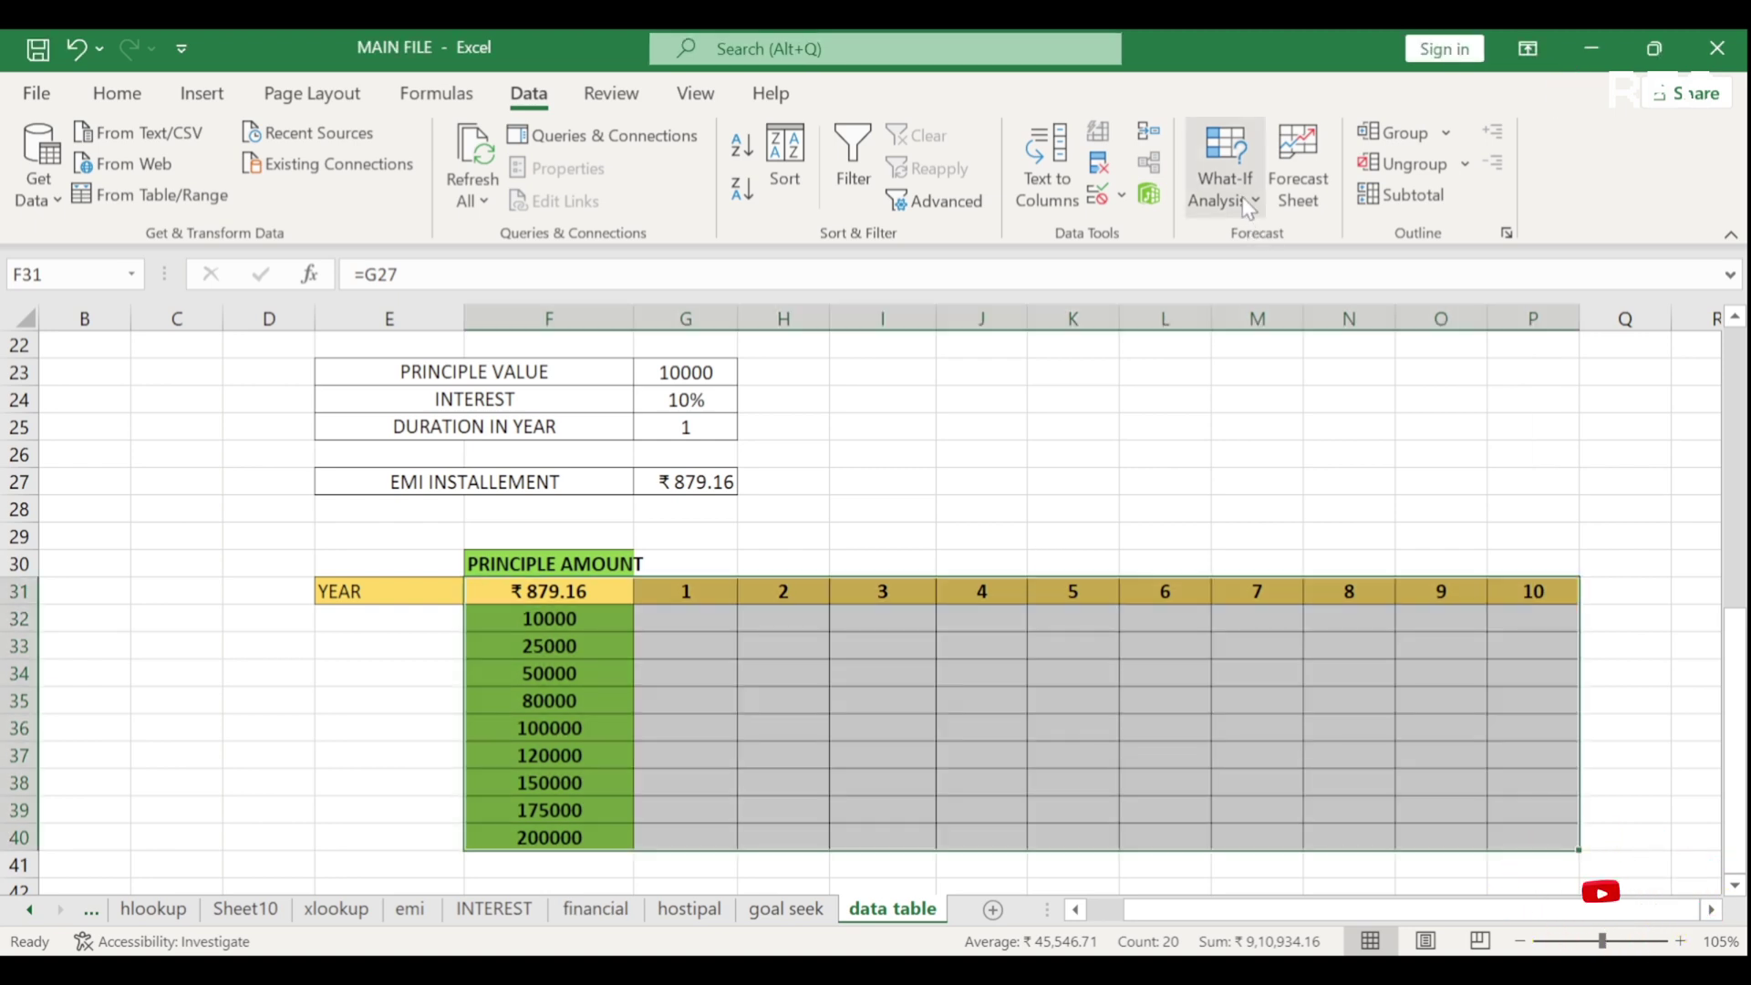
click(1244, 201)
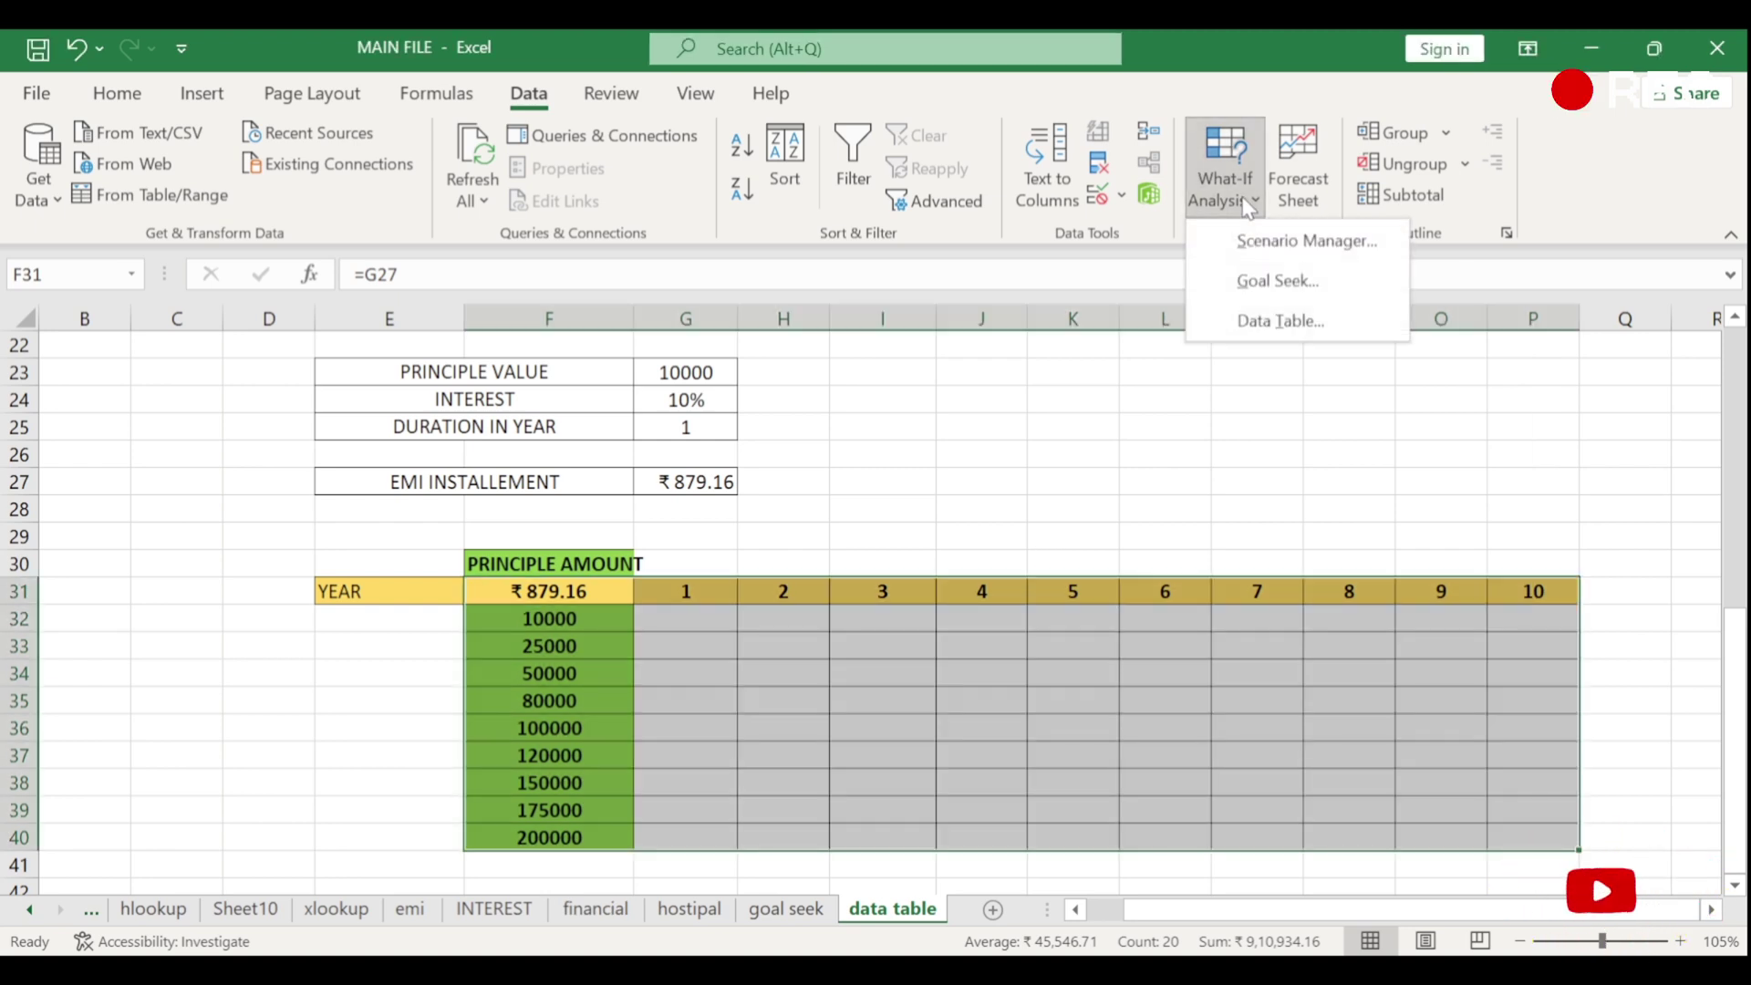
click(1271, 324)
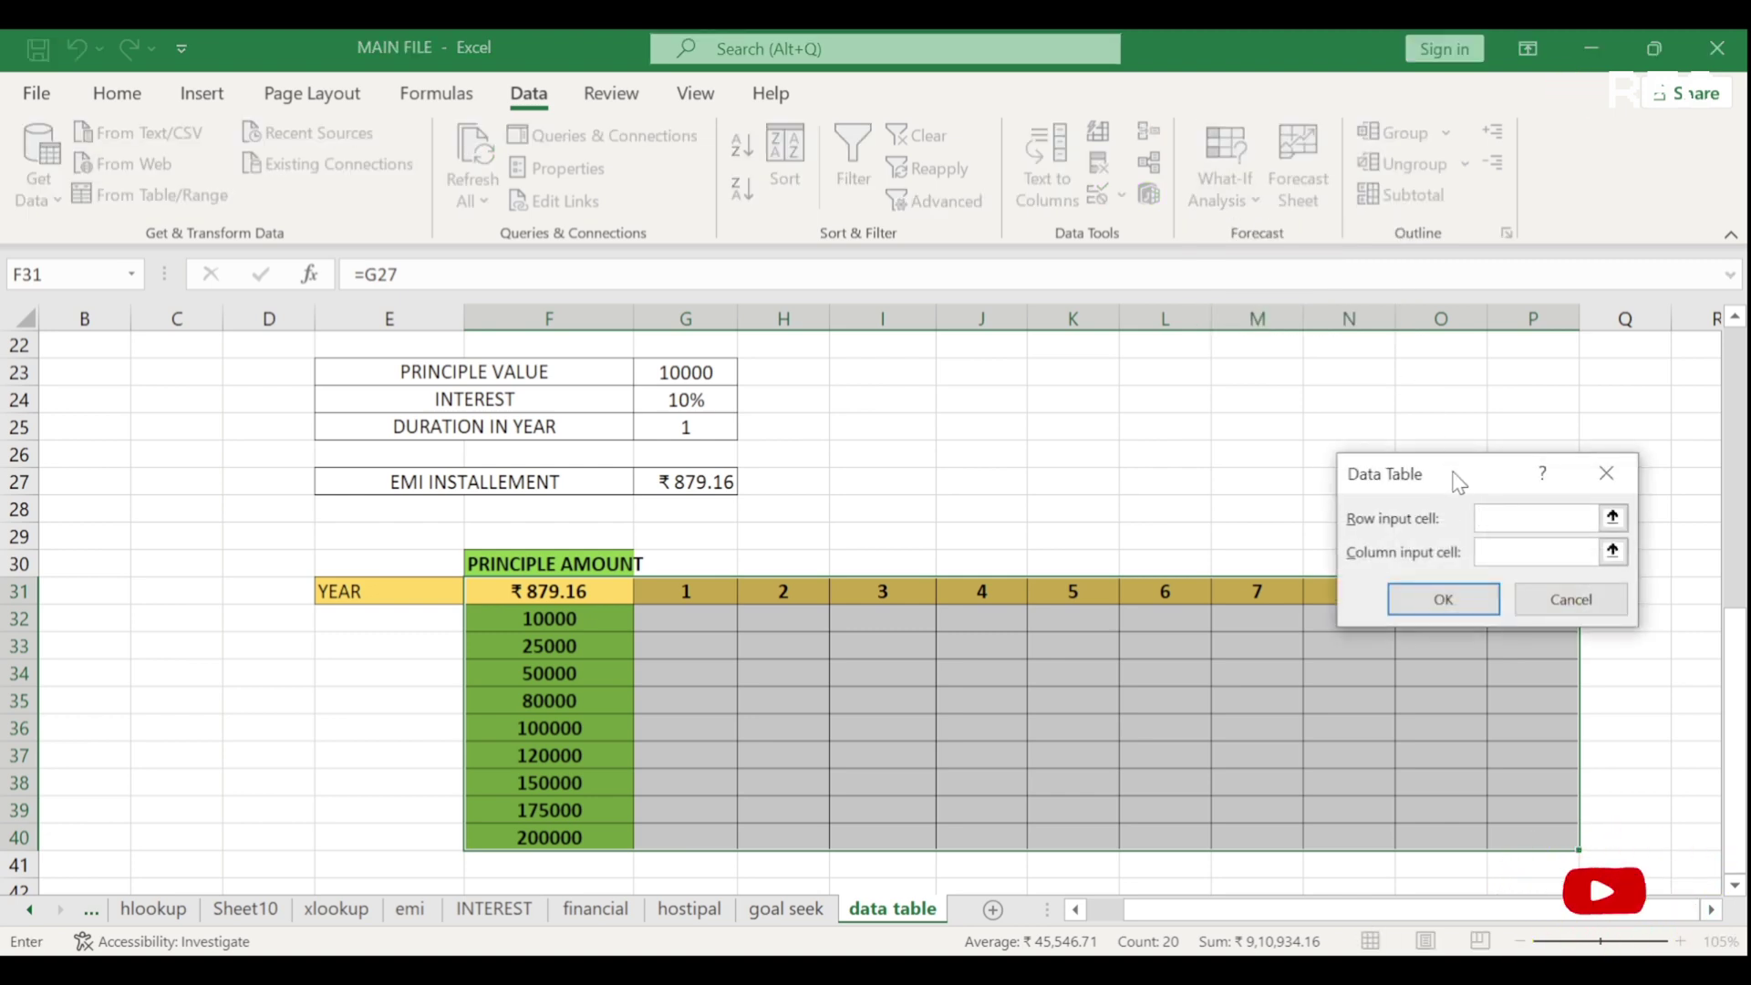
drag(1459, 481, 963, 413)
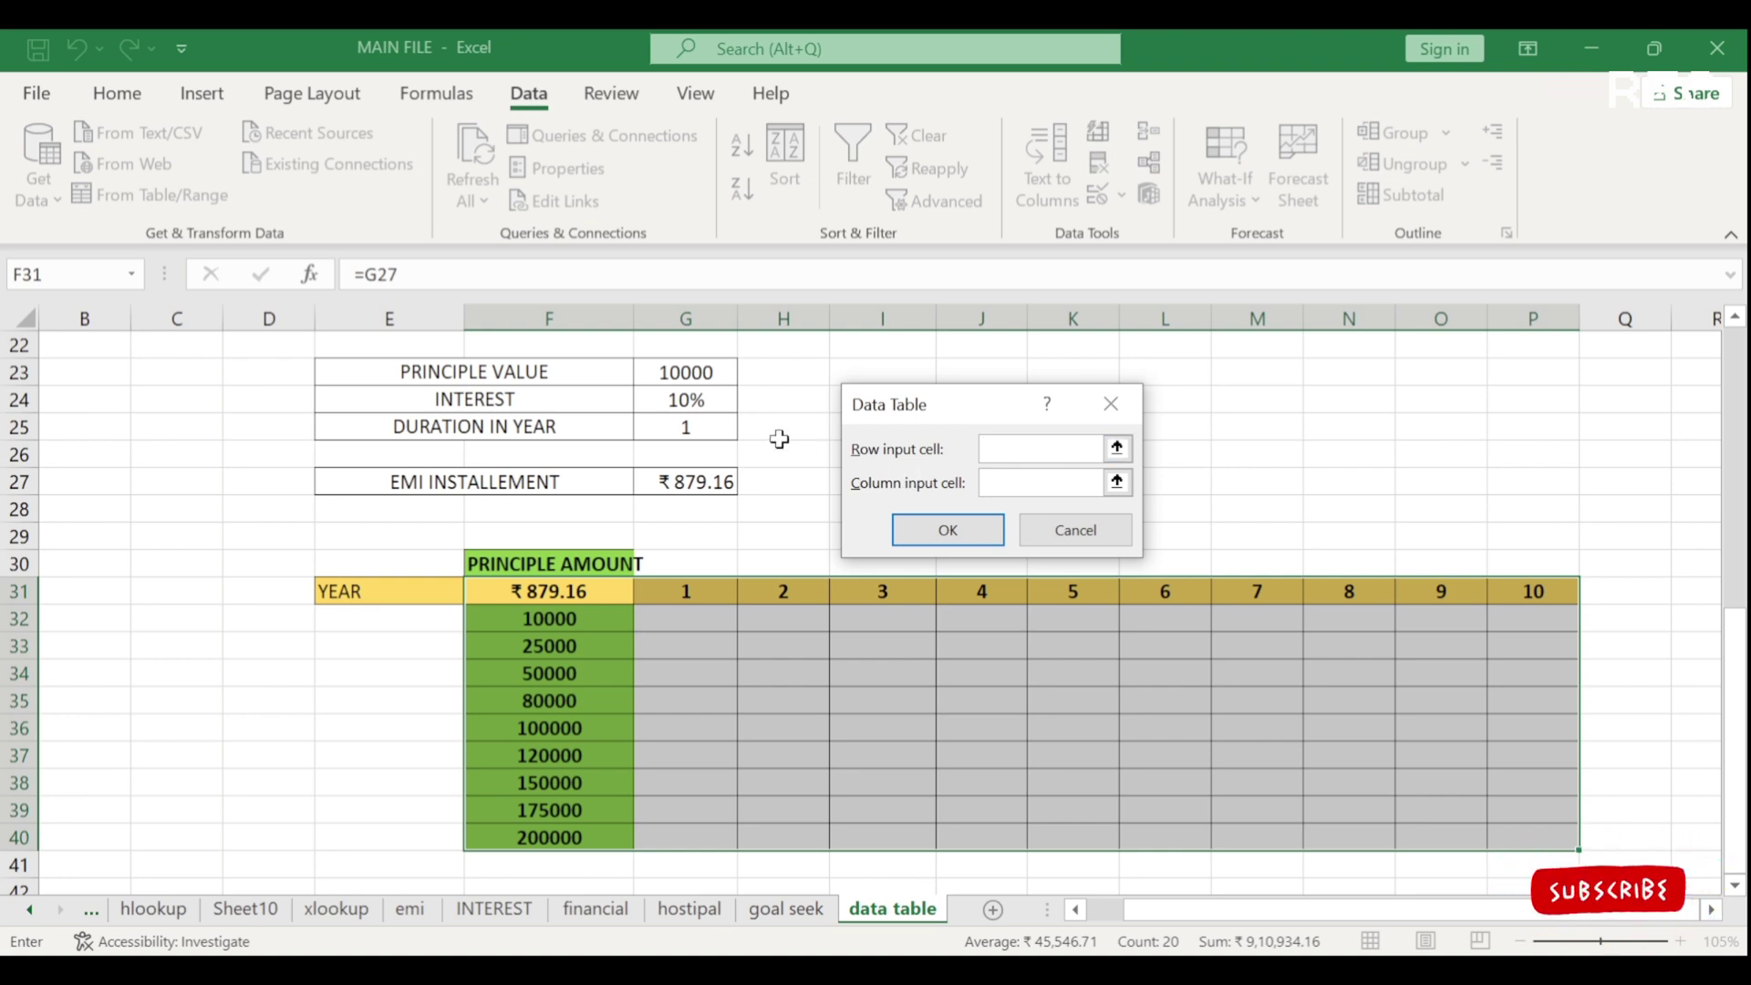
click(700, 426)
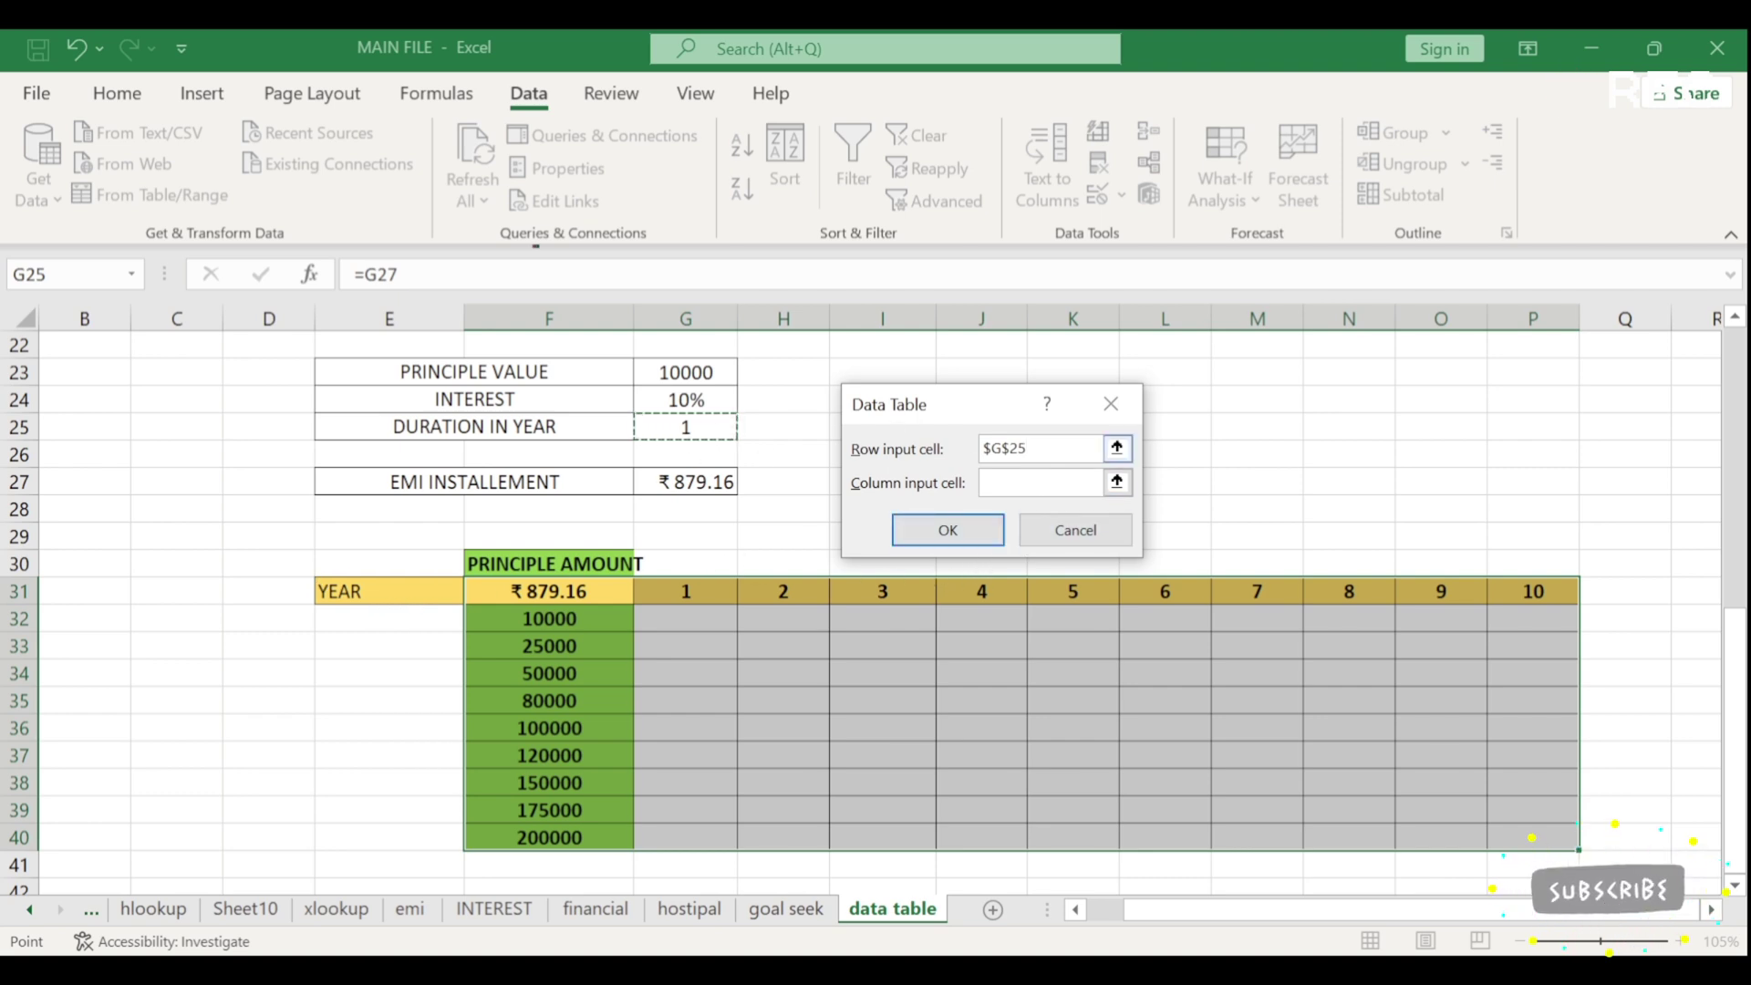
click(1022, 483)
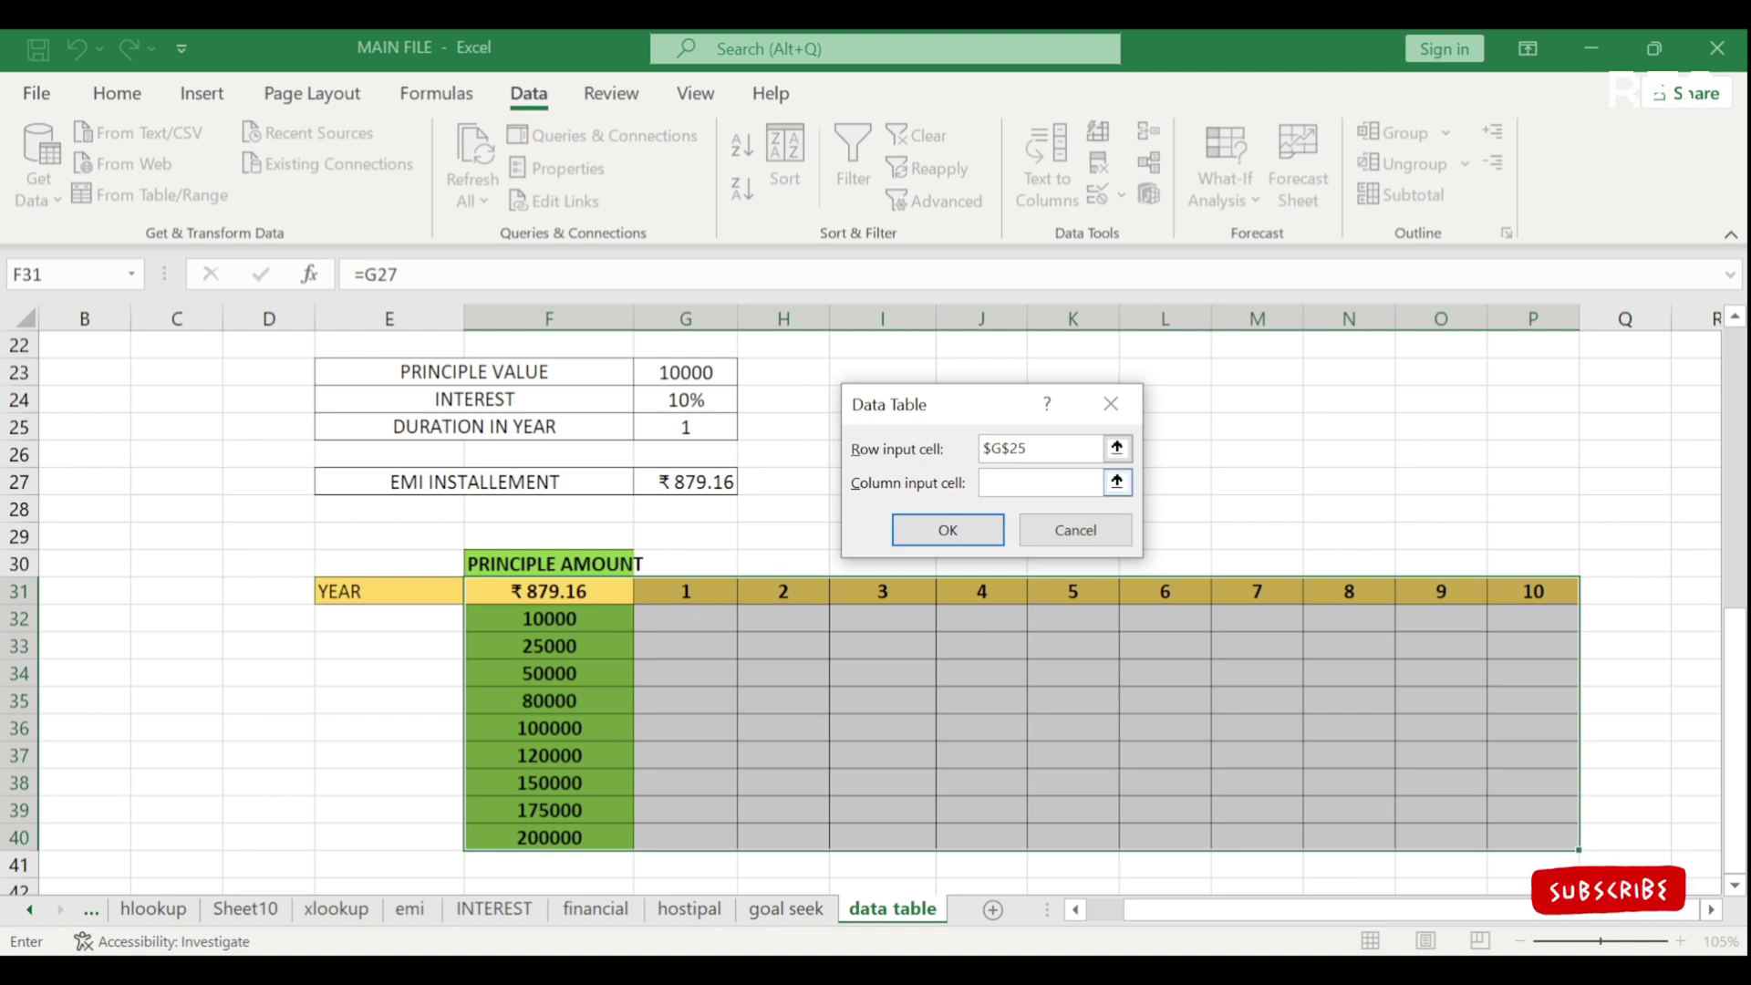
click(720, 374)
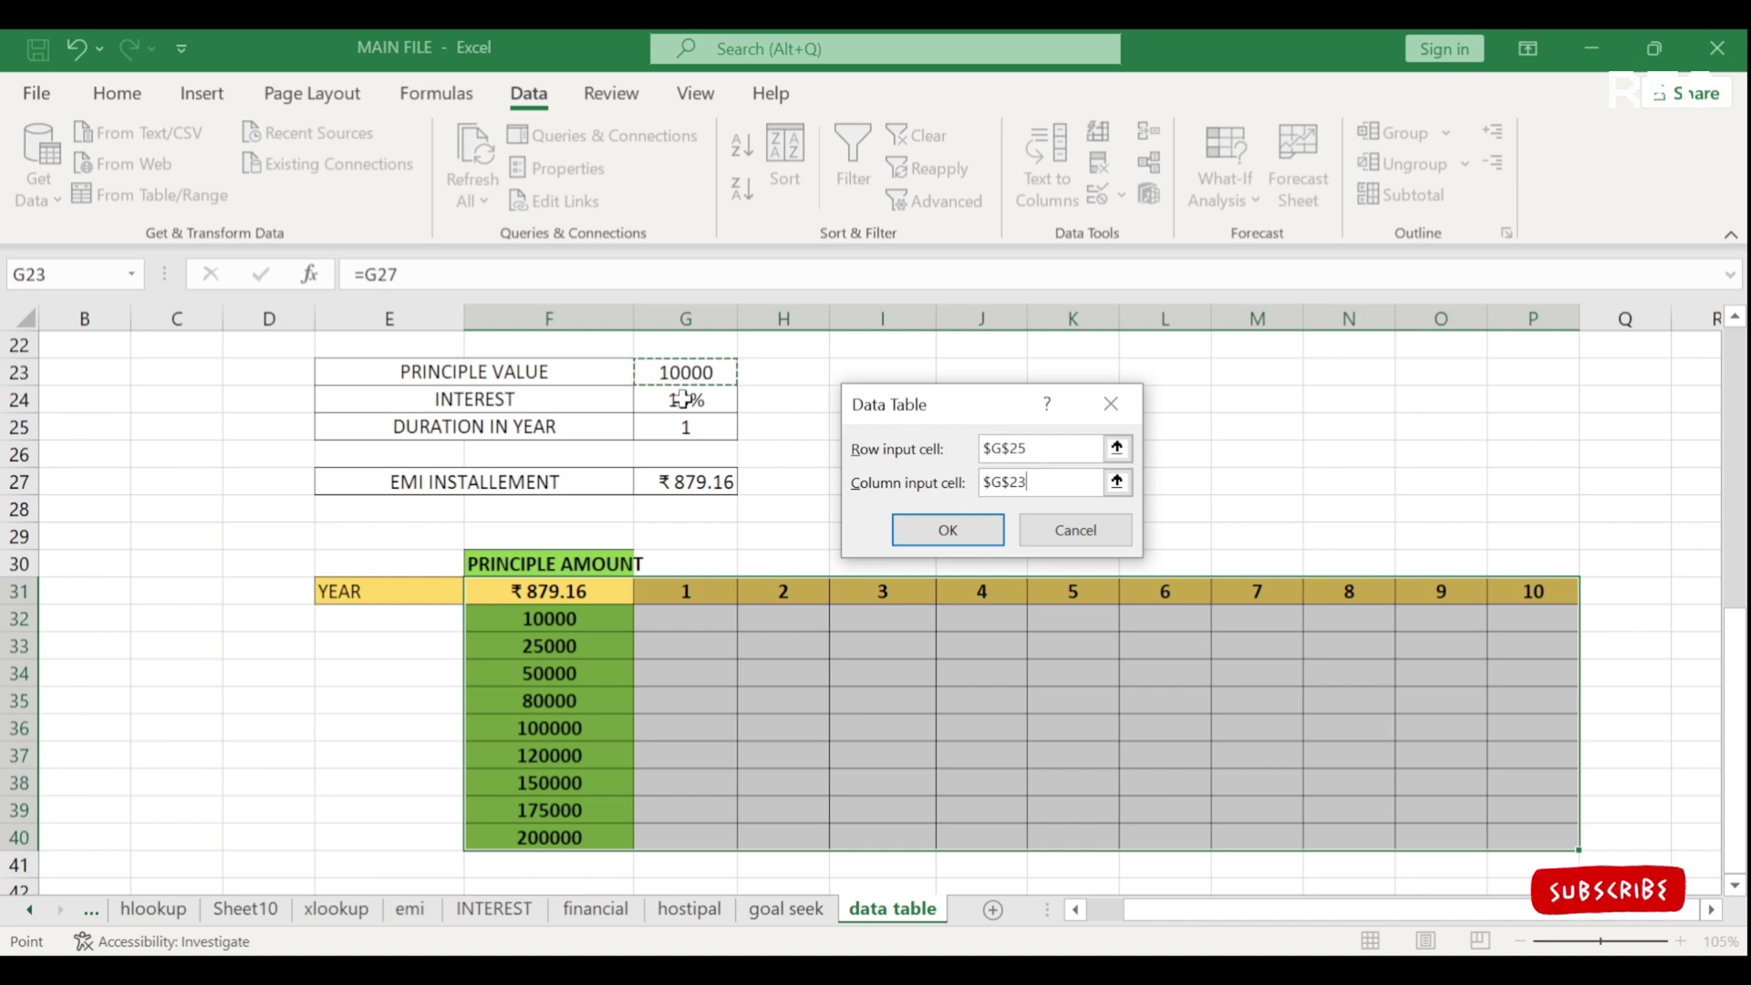
click(939, 530)
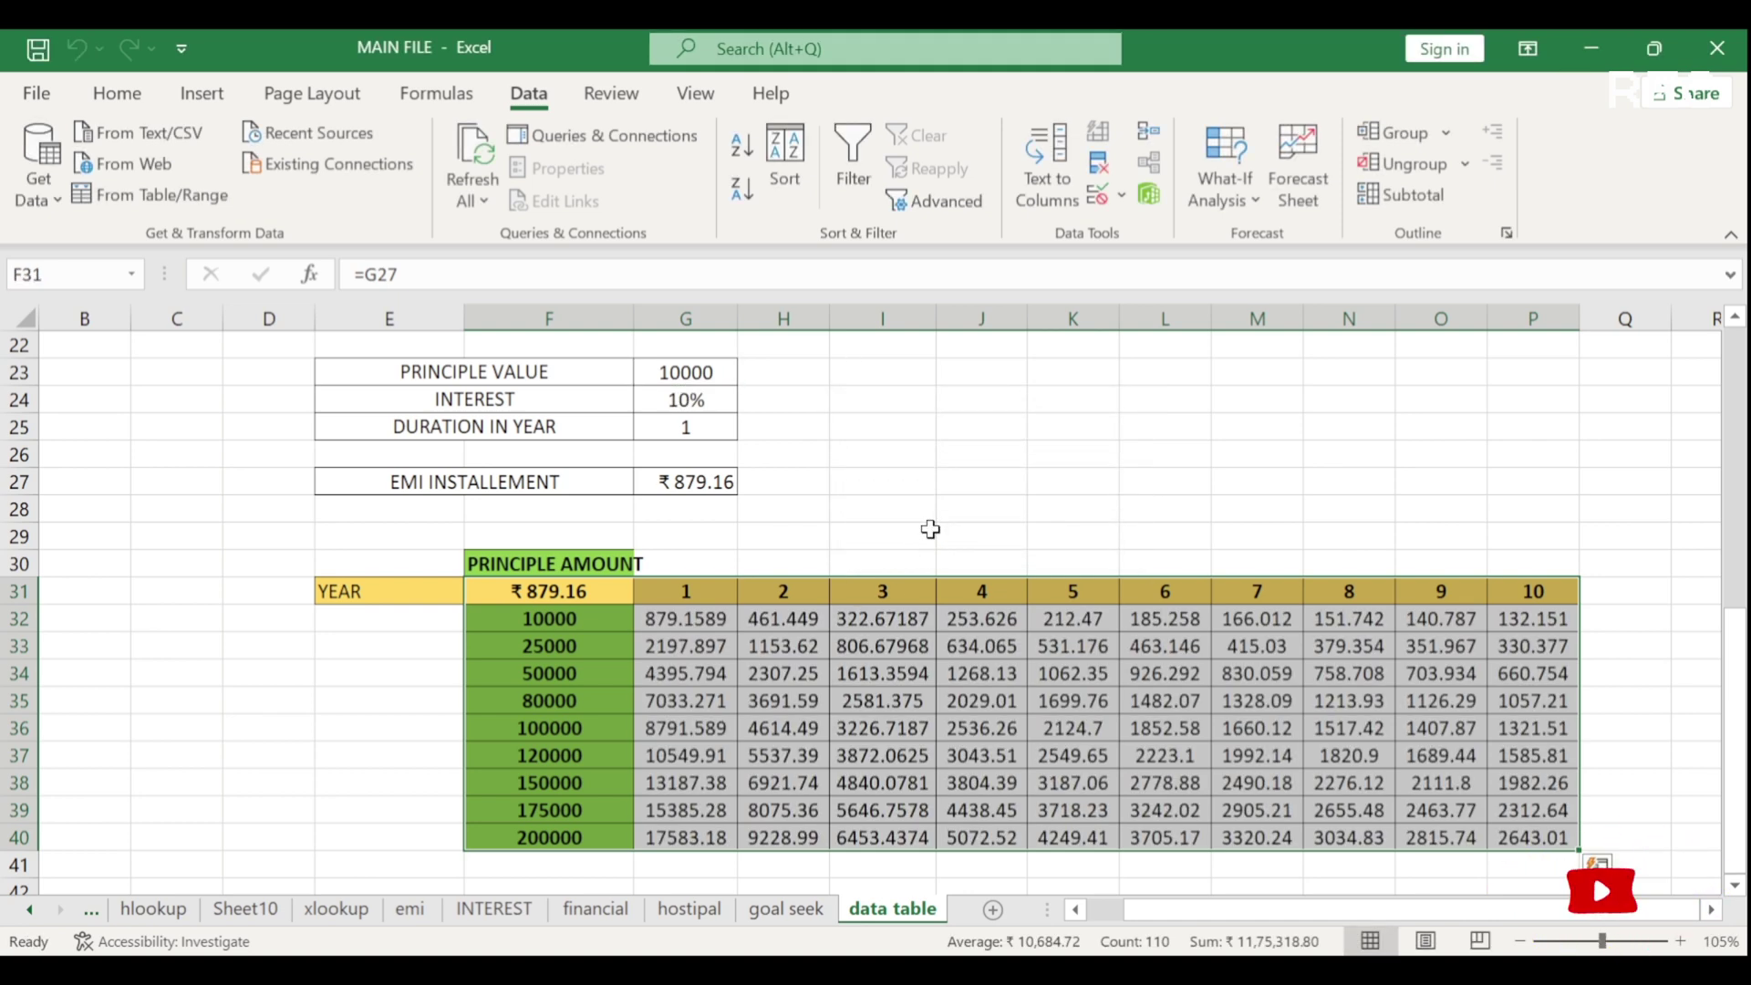